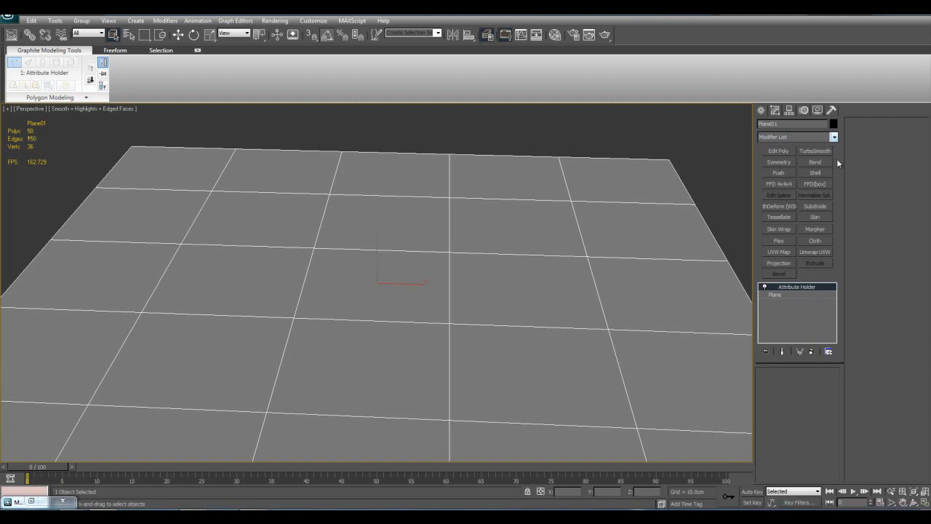
# Replace the plane's Attribute Holder modifier with a Normal modifier
pyautogui.rightClick(804, 291)
pyautogui.click(818, 304)
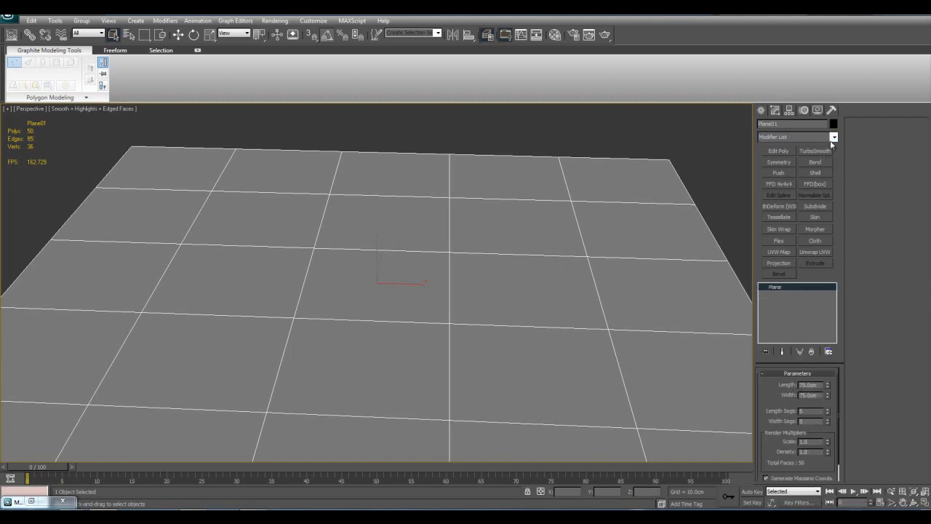
pyautogui.click(834, 136)
pyautogui.moveTo(834, 178); pyautogui.dragTo(834, 312)
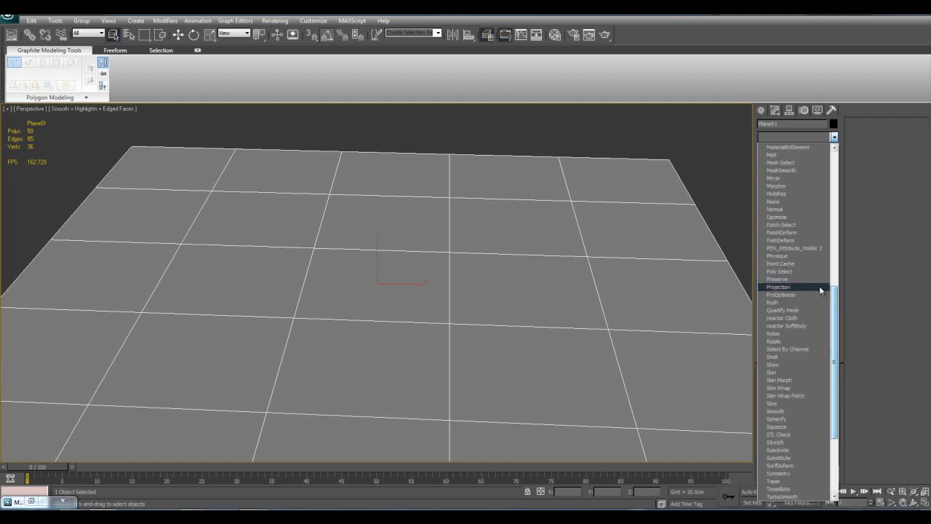
pyautogui.click(800, 209)
pyautogui.keyDown('alt'); pyautogui.moveTo(587, 225); pyautogui.dragTo(658, 255, button='middle'); pyautogui.keyUp('alt')
pyautogui.moveTo(628, 289)
pyautogui.mouseDown(button='middle')
pyautogui.moveTo(636, 301)
pyautogui.moveTo(615, 280)
pyautogui.mouseUp(button='middle')
pyautogui.scroll(5, 661, 308)
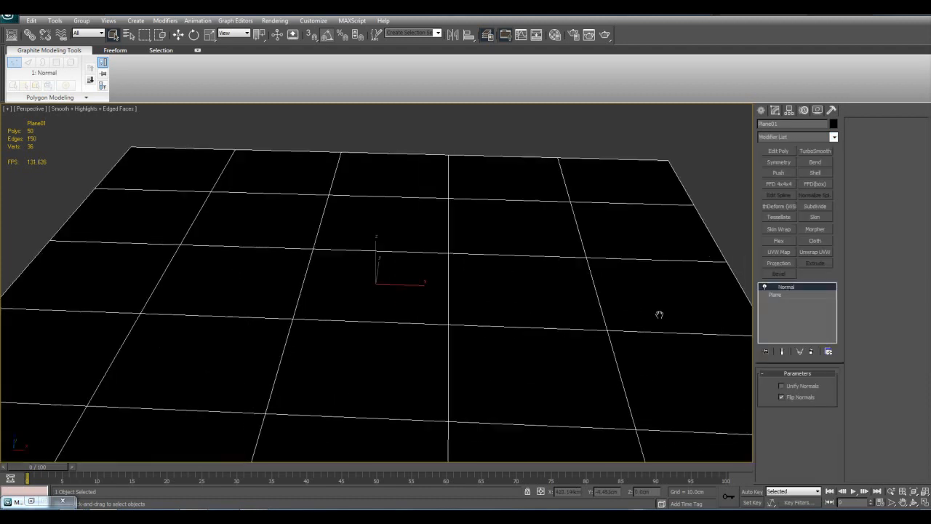
pyautogui.scroll(-3, 682, 368)
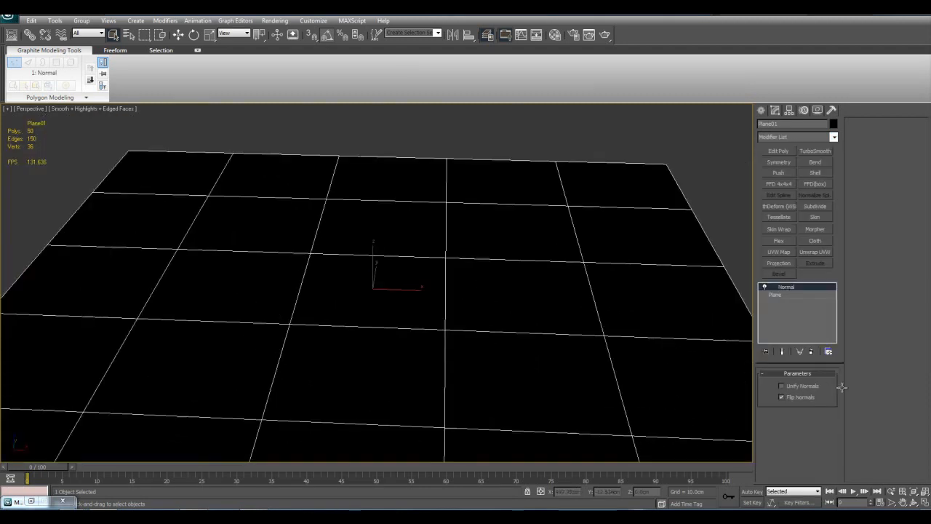
# Try out Unify Normals on the plane's Normal modifier and toggle Flip Normals off and back on
pyautogui.click(782, 386)
pyautogui.click(795, 396)
pyautogui.click(796, 386)
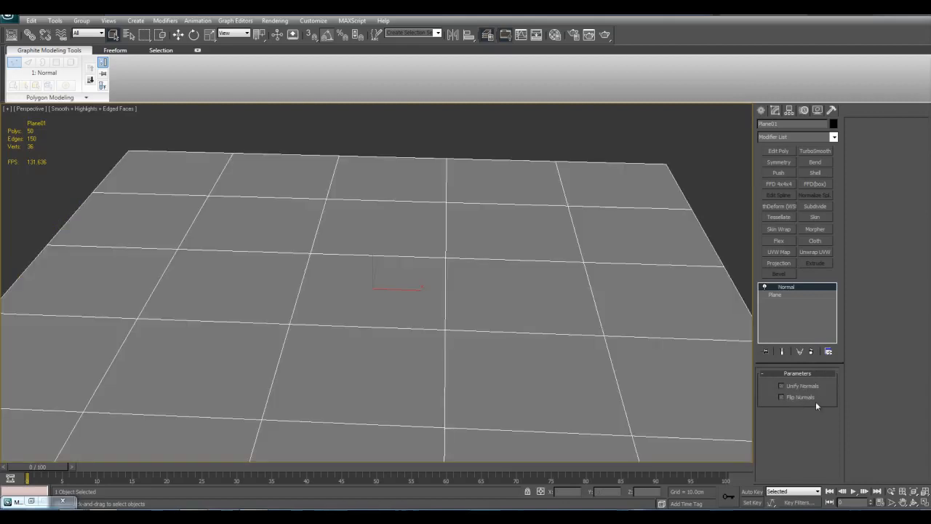
pyautogui.scroll(-3, 567, 368)
pyautogui.click(793, 398)
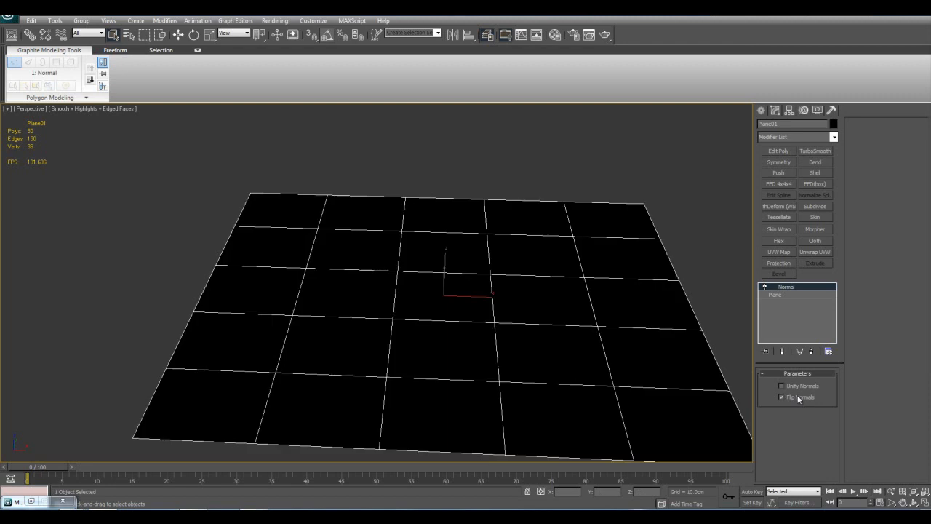
# Compare the plane's shading with Flip Normals off and on while toggling the edged-faces display
pyautogui.keyDown('alt'); pyautogui.moveTo(675, 339); pyautogui.dragTo(507, 341, button='middle'); pyautogui.keyUp('alt')
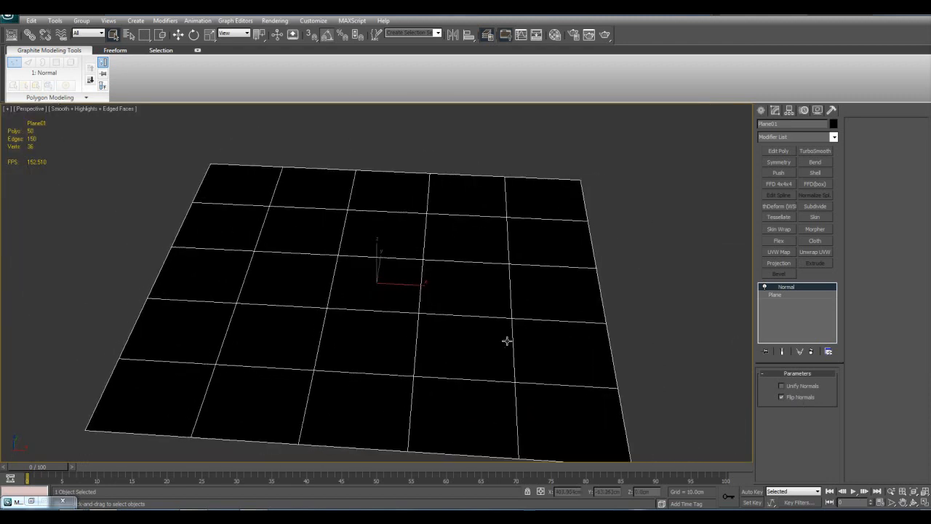
pyautogui.click(782, 397)
pyautogui.press('F4')
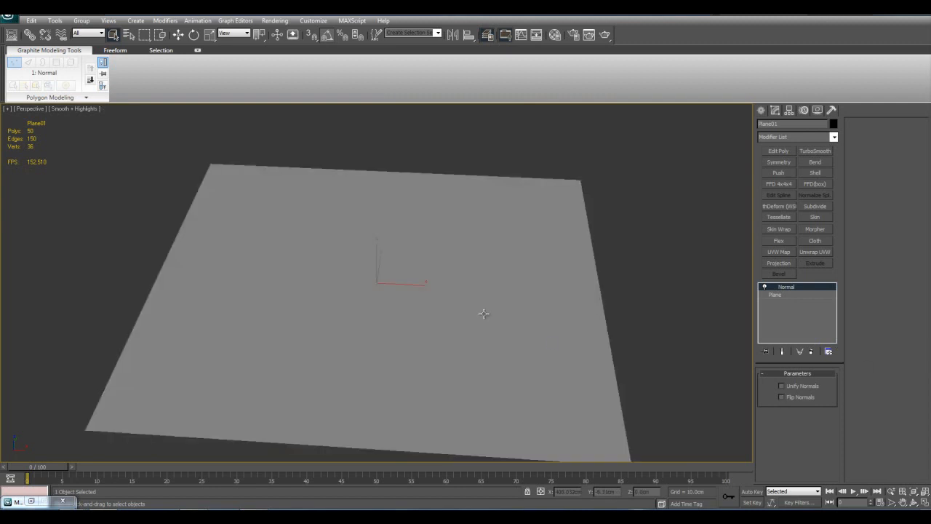
pyautogui.click(783, 396)
pyautogui.keyDown('alt'); pyautogui.moveTo(483, 324); pyautogui.dragTo(597, 376, button='middle'); pyautogui.keyUp('alt')
# Delete the Normal modifier from the plane and browse the available modifiers
pyautogui.rightClick(788, 291)
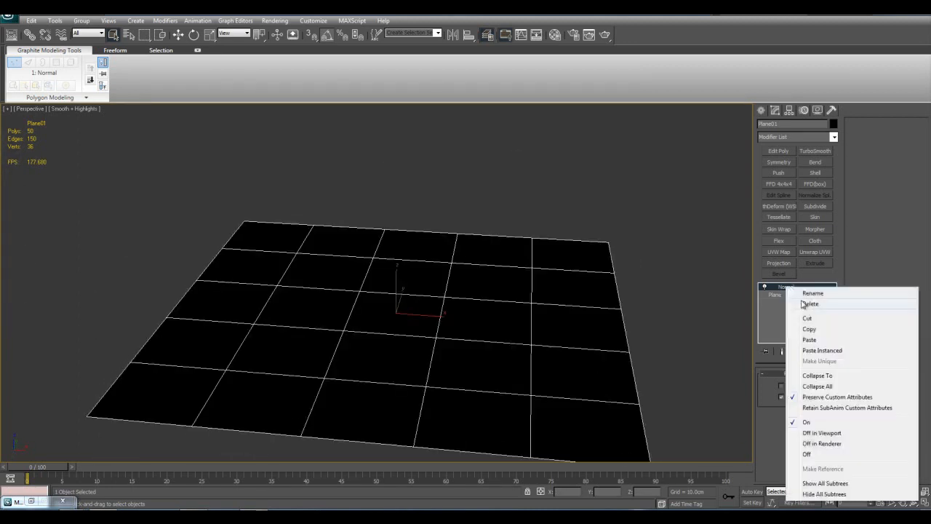
pyautogui.click(810, 304)
pyautogui.click(834, 137)
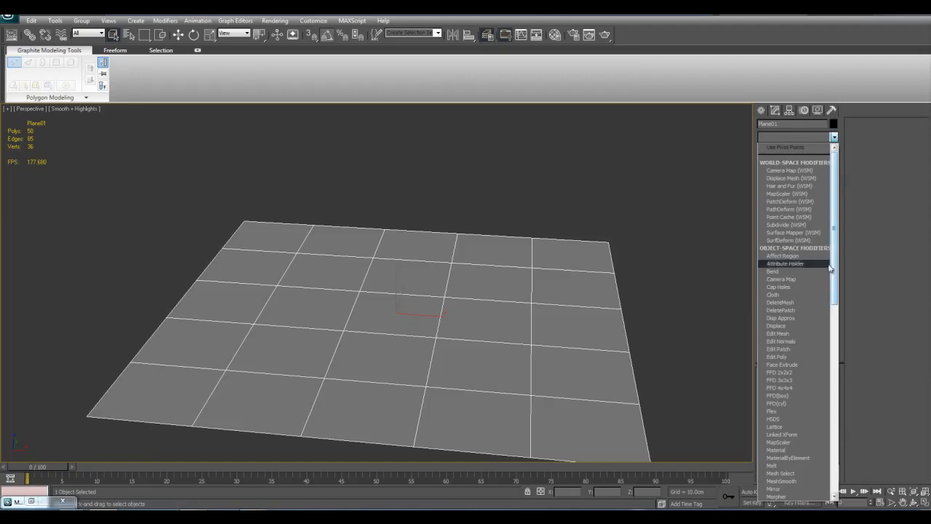
pyautogui.scroll(-6, 807, 363)
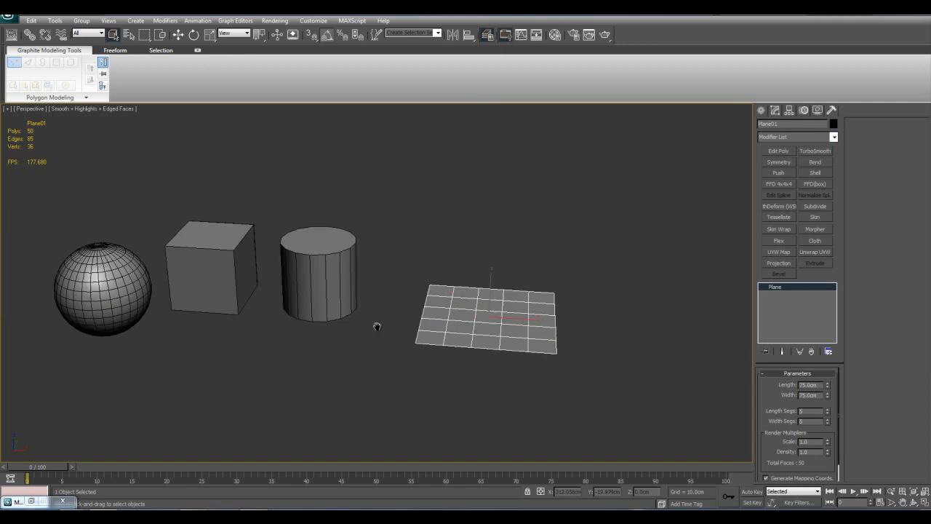
# Select the sphere and apply an Optimize modifier to it
pyautogui.moveTo(377, 327); pyautogui.dragTo(557, 365, button='middle')
pyautogui.click(283, 336)
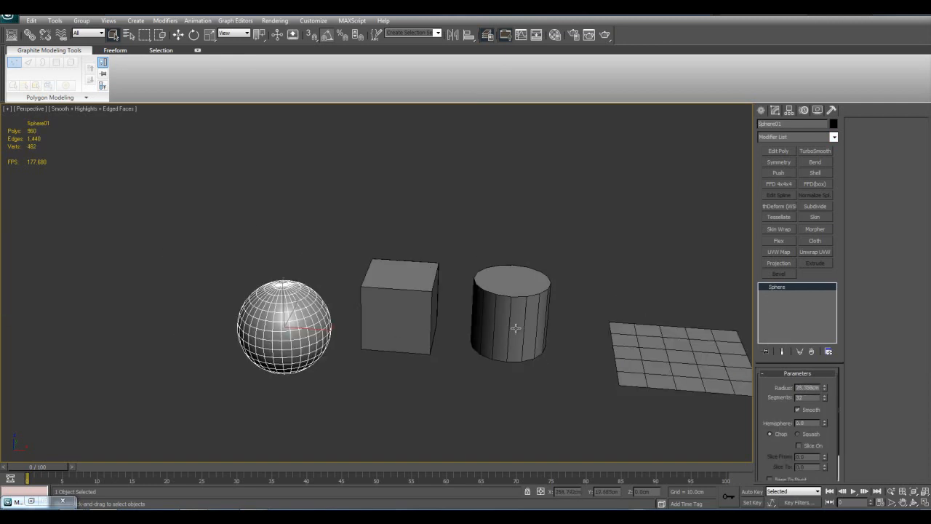
pyautogui.press('z')
pyautogui.click(833, 139)
pyautogui.moveTo(837, 167); pyautogui.dragTo(838, 277)
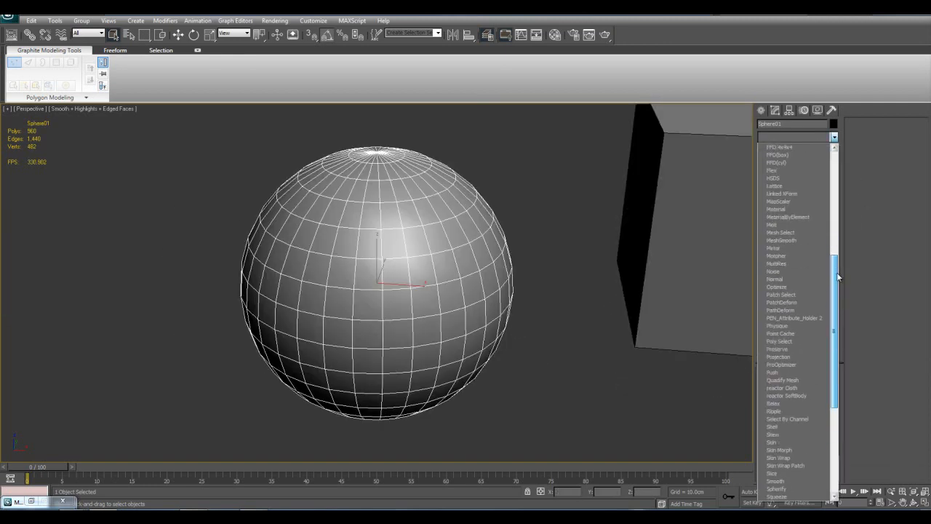
pyautogui.click(792, 285)
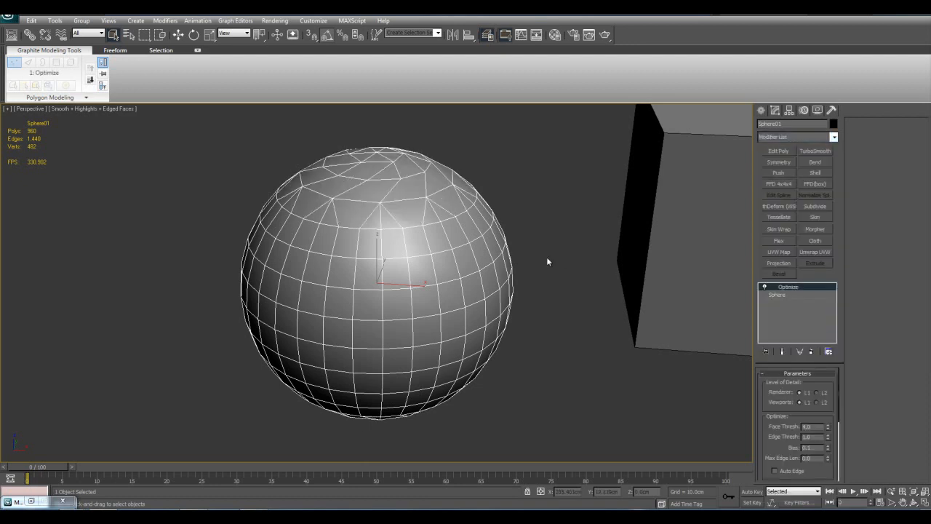
# Set the Optimize modifier's Face Thresh to 5, then raise it to 7.6 and inspect the sphere's mesh
pyautogui.moveTo(559, 258); pyautogui.dragTo(589, 287, button='middle')
pyautogui.keyDown('alt'); pyautogui.moveTo(611, 326); pyautogui.dragTo(625, 323, button='middle'); pyautogui.keyUp('alt')
pyautogui.doubleClick(811, 427)
pyautogui.write('5')
pyautogui.keyDown('alt'); pyautogui.moveTo(536, 346); pyautogui.dragTo(539, 339, button='middle'); pyautogui.keyUp('alt')
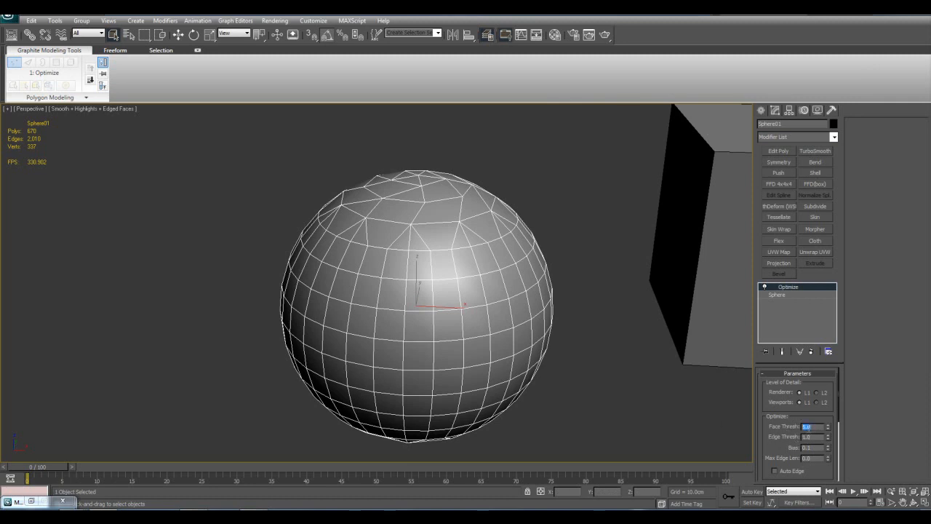
pyautogui.moveTo(827, 428)
pyautogui.mouseDown()
pyautogui.moveTo(829, 360)
pyautogui.moveTo(825, 414)
pyautogui.mouseUp()
pyautogui.moveTo(583, 354); pyautogui.dragTo(584, 240, button='middle')
pyautogui.press('z')
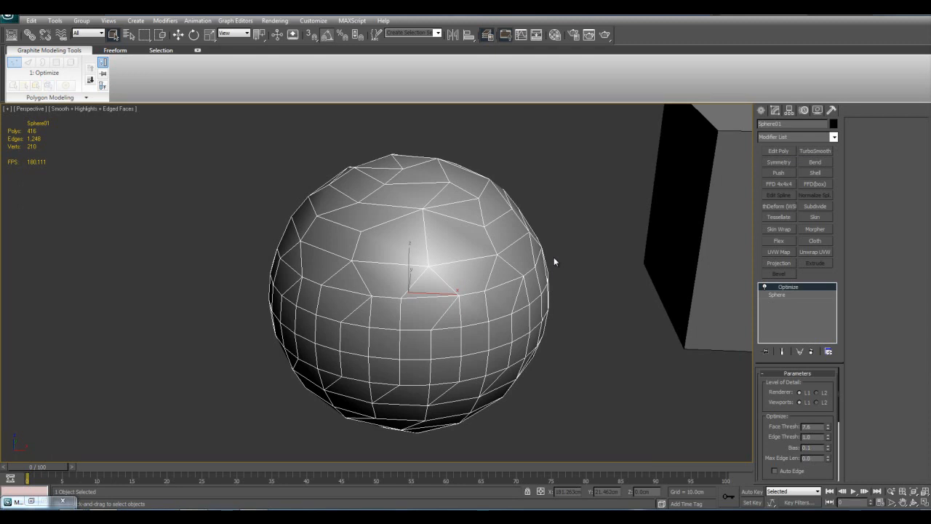
pyautogui.keyDown('alt'); pyautogui.moveTo(553, 243); pyautogui.dragTo(511, 258, button='middle'); pyautogui.keyUp('alt')
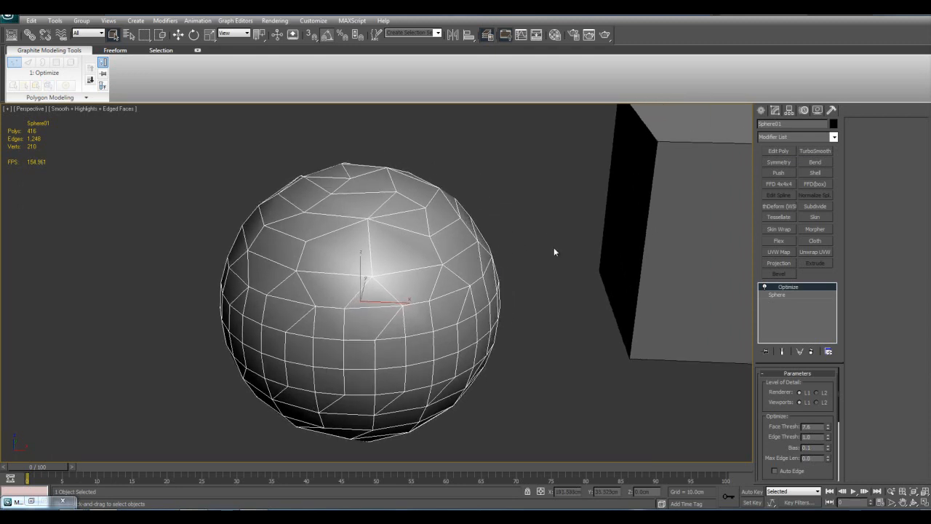
pyautogui.moveTo(591, 246); pyautogui.dragTo(623, 276, button='middle')
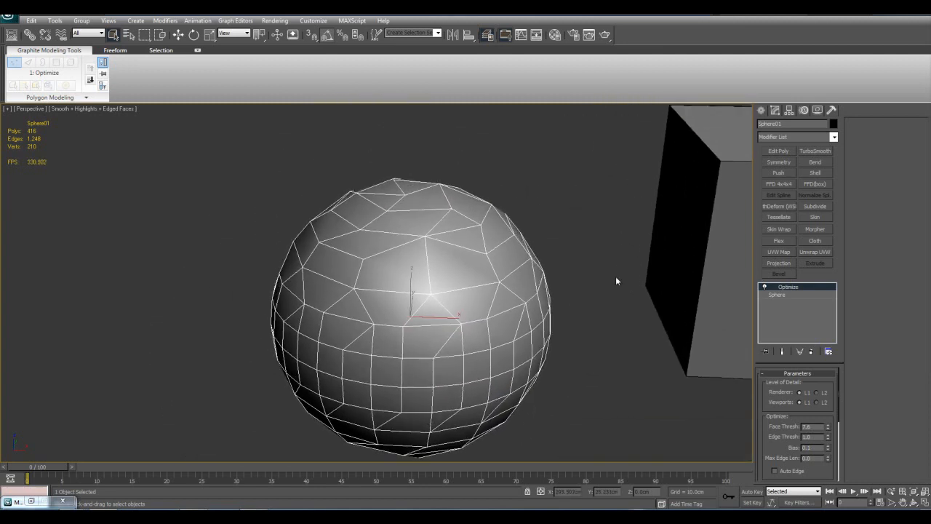
pyautogui.moveTo(595, 232); pyautogui.dragTo(551, 246, button='middle')
pyautogui.rightClick(784, 287)
pyautogui.click(797, 291)
pyautogui.click(791, 288)
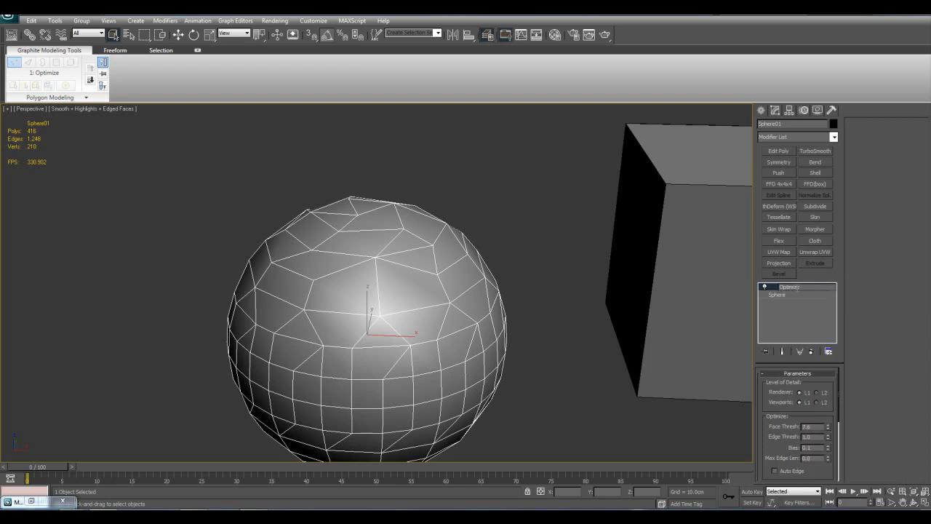
pyautogui.press('Return')
# Examine the optimized sphere's reduced wireframe topology
pyautogui.moveTo(543, 275); pyautogui.dragTo(553, 291, button='middle')
pyautogui.moveTo(491, 272)
pyautogui.mouseDown(button='middle')
pyautogui.moveTo(501, 261)
pyautogui.moveTo(494, 267)
pyautogui.mouseUp(button='middle')
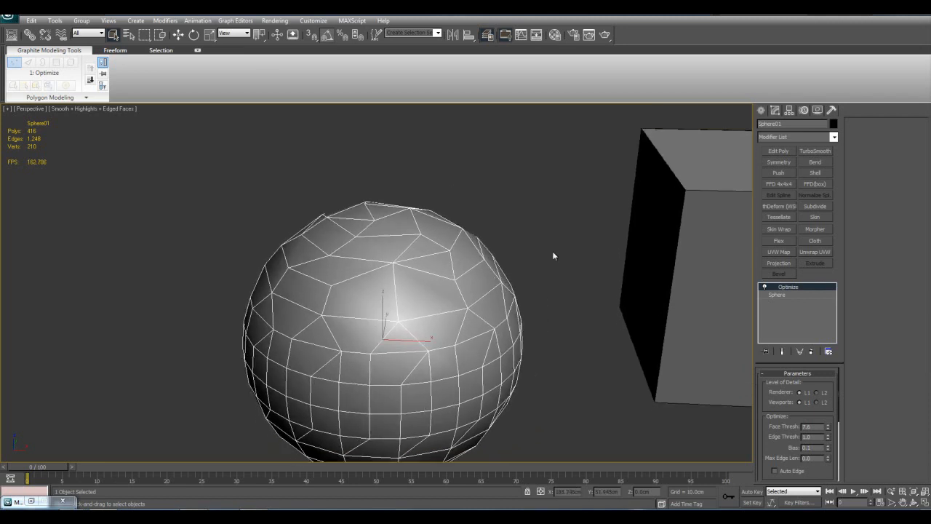
pyautogui.moveTo(553, 292); pyautogui.dragTo(551, 317, button='middle')
pyautogui.moveTo(499, 300); pyautogui.dragTo(494, 222, button='middle')
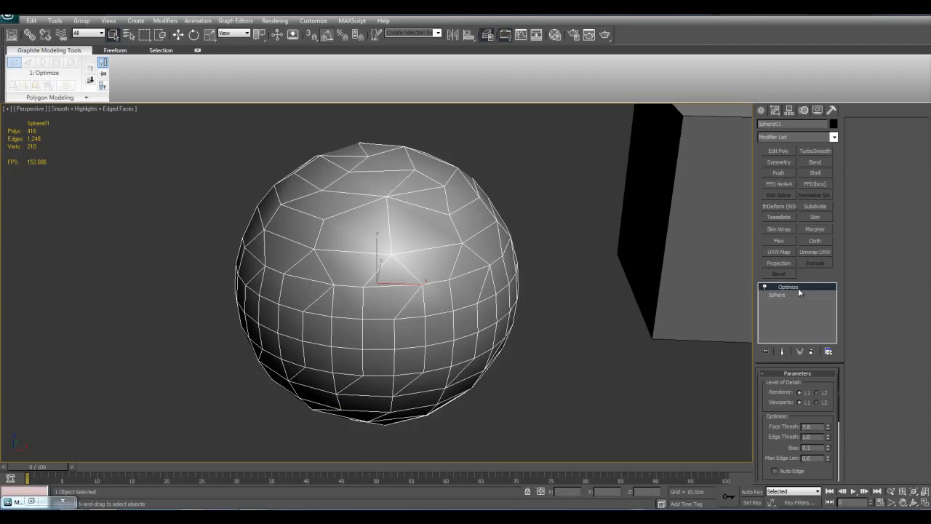
pyautogui.moveTo(642, 238); pyautogui.dragTo(622, 249, button='middle')
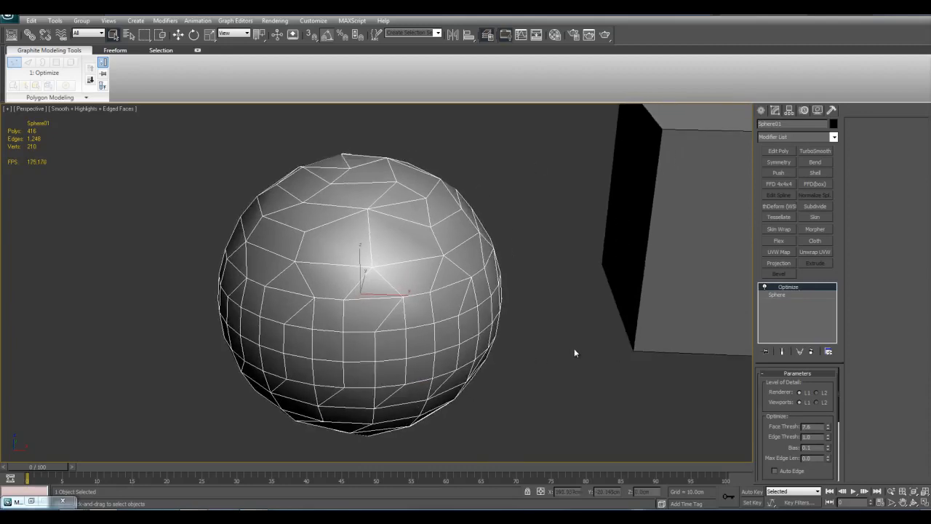
pyautogui.moveTo(555, 170); pyautogui.dragTo(550, 190, button='middle')
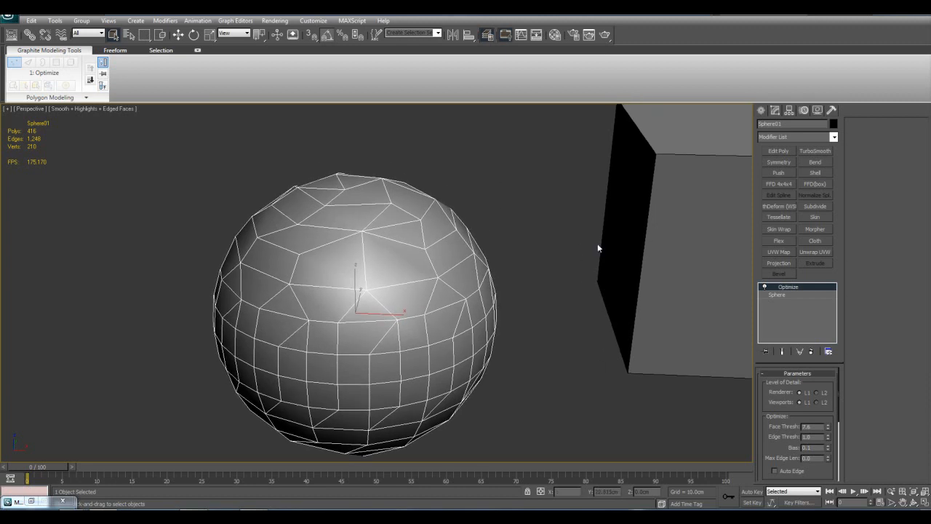
pyautogui.moveTo(610, 390); pyautogui.dragTo(634, 363, button='middle')
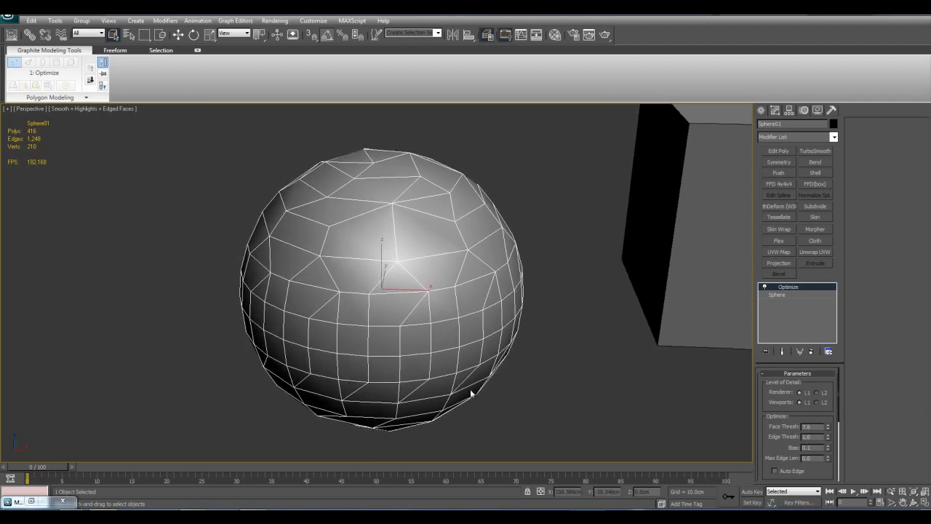
# Delete the Optimize modifier from the sphere and look through the modifiers that can be added
pyautogui.rightClick(793, 288)
pyautogui.click(806, 304)
pyautogui.click(833, 137)
pyautogui.moveTo(836, 178); pyautogui.dragTo(835, 296)
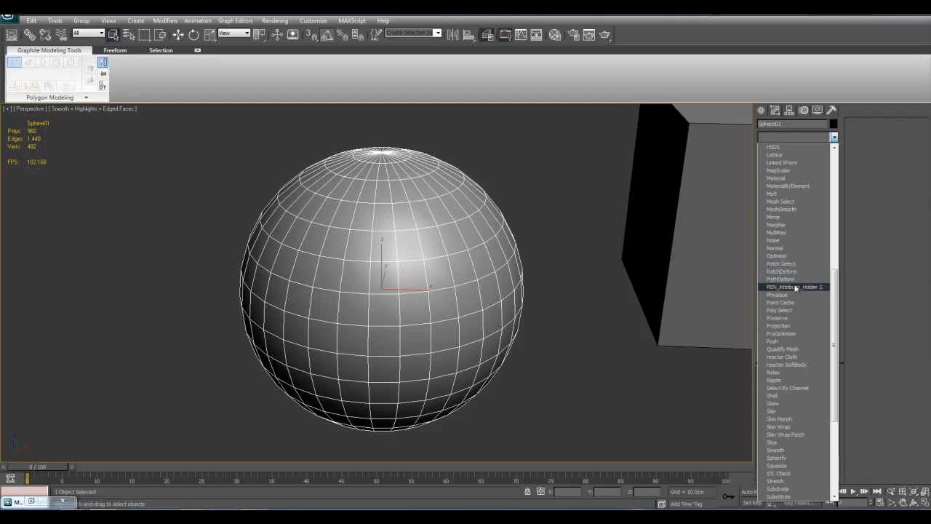
pyautogui.click(595, 339)
pyautogui.moveTo(607, 313); pyautogui.dragTo(601, 349, button='middle')
pyautogui.rightClick(502, 256)
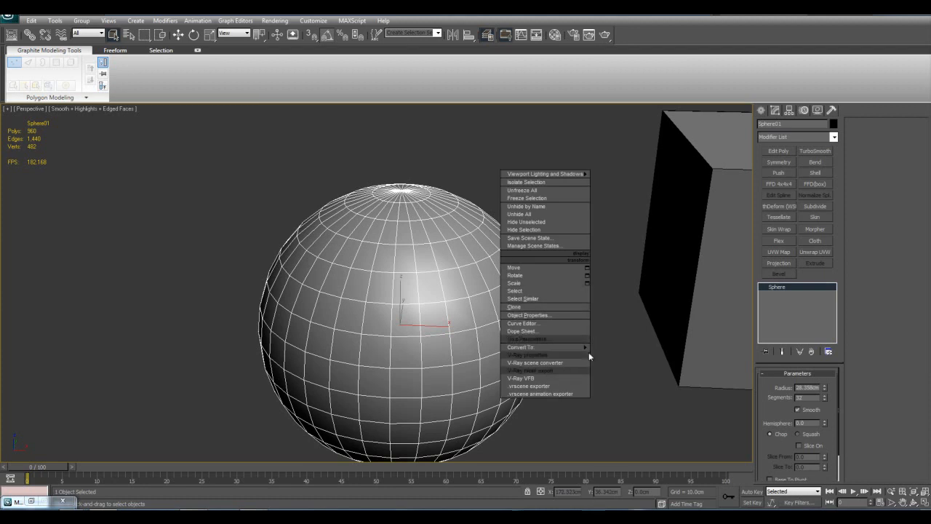
pyautogui.moveTo(590, 347)
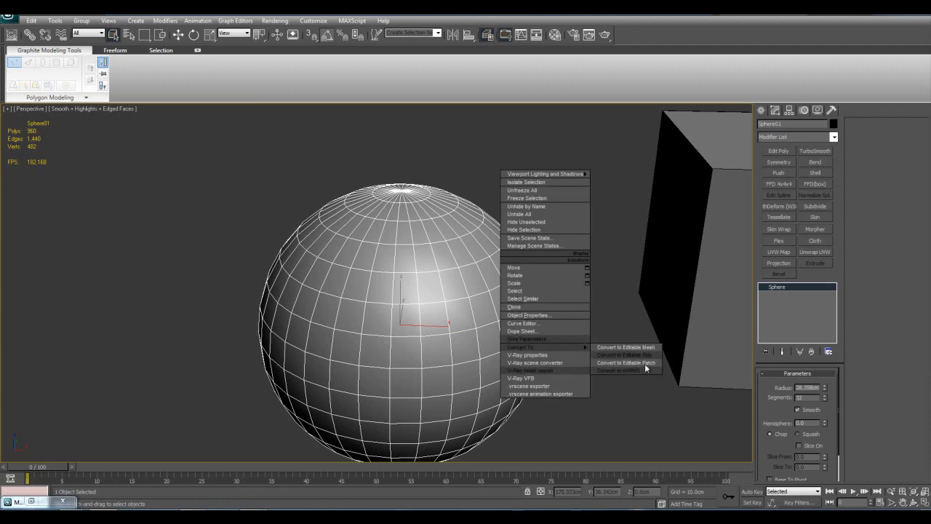
pyautogui.click(635, 386)
pyautogui.moveTo(636, 383); pyautogui.dragTo(564, 370, button='middle')
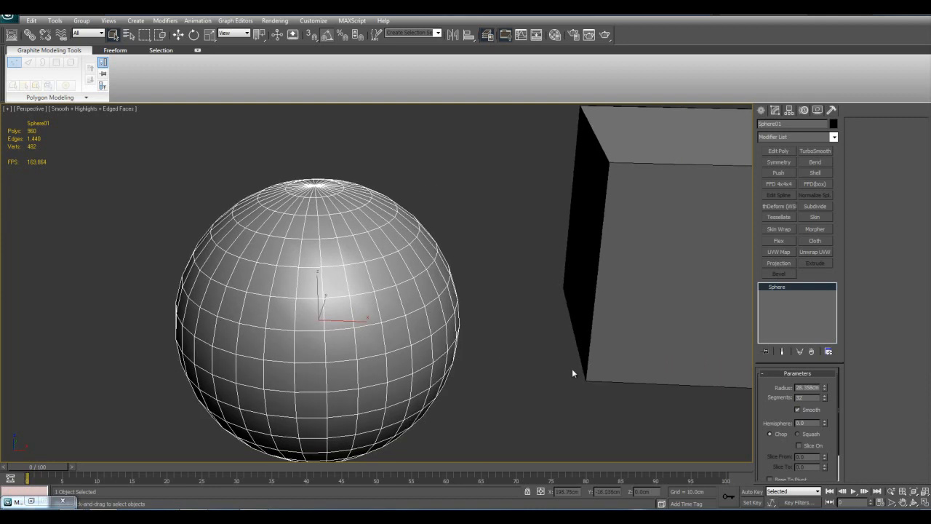
pyautogui.press('z')
pyautogui.moveTo(589, 295); pyautogui.dragTo(529, 304, button='middle')
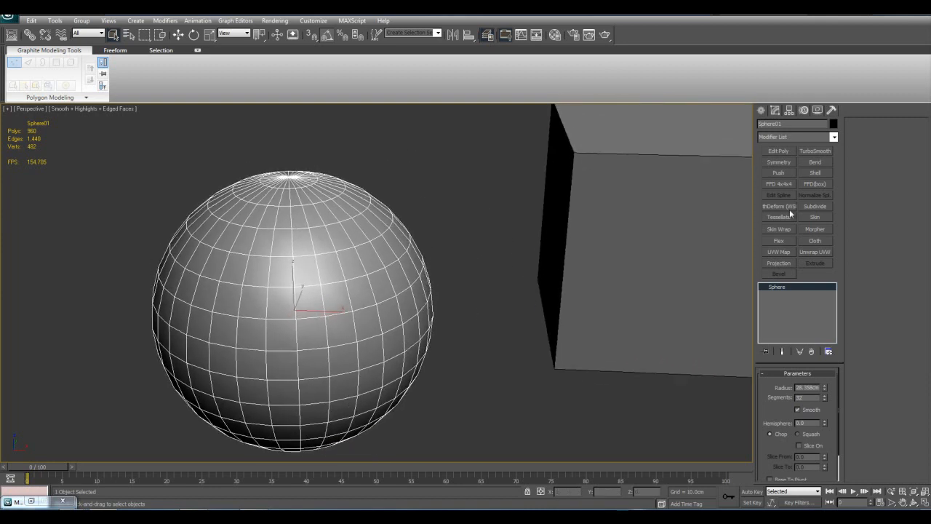
# Browse the world-space and object-space modifiers and apply PEN_Attribute_Holder 2 to the sphere
pyautogui.click(834, 137)
pyautogui.moveTo(835, 170); pyautogui.dragTo(824, 295)
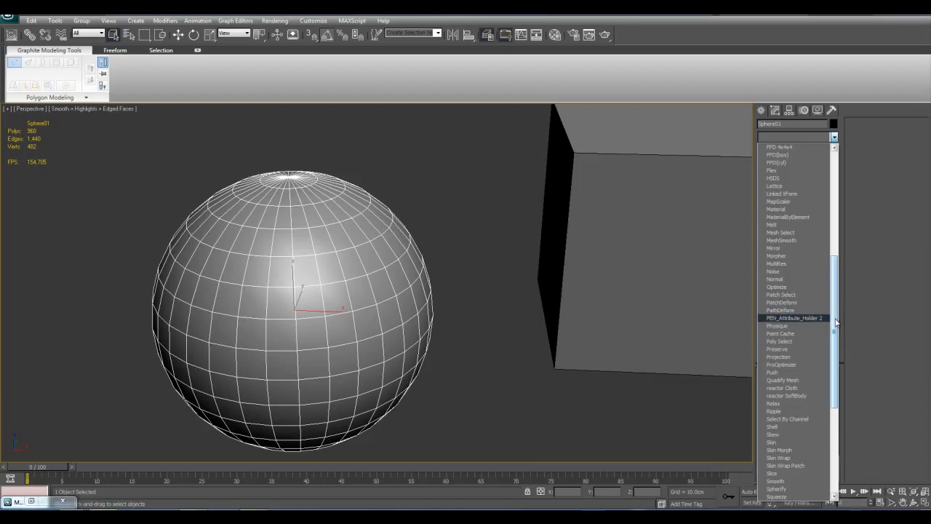
pyautogui.moveTo(836, 323); pyautogui.dragTo(837, 220)
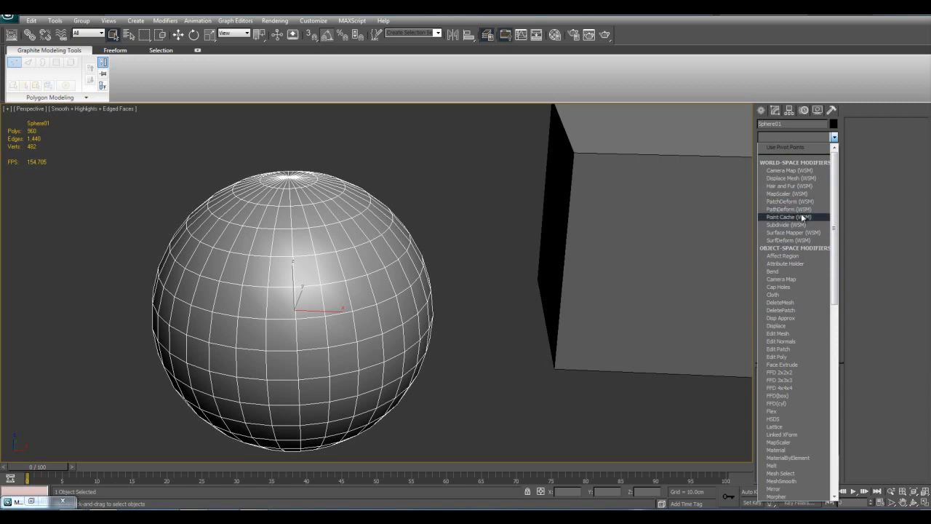
pyautogui.moveTo(834, 212); pyautogui.dragTo(841, 180)
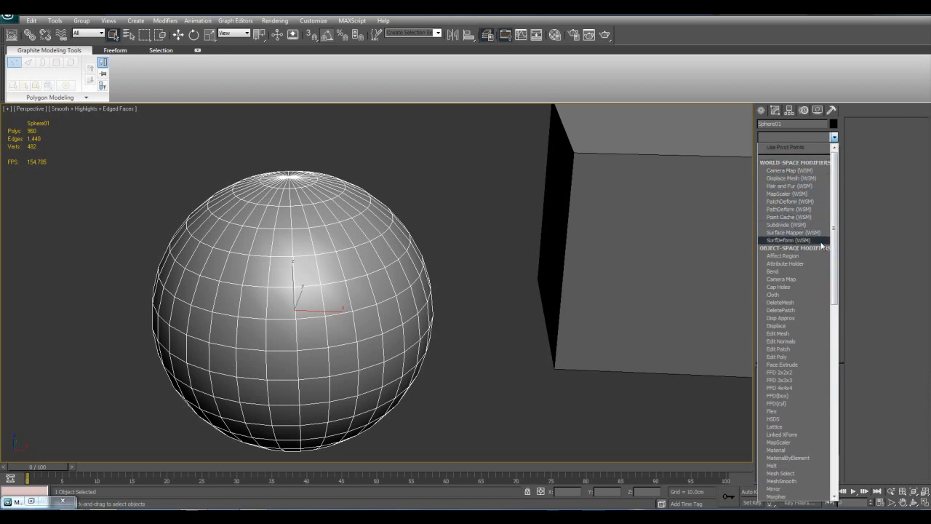
pyautogui.moveTo(836, 250); pyautogui.dragTo(839, 355)
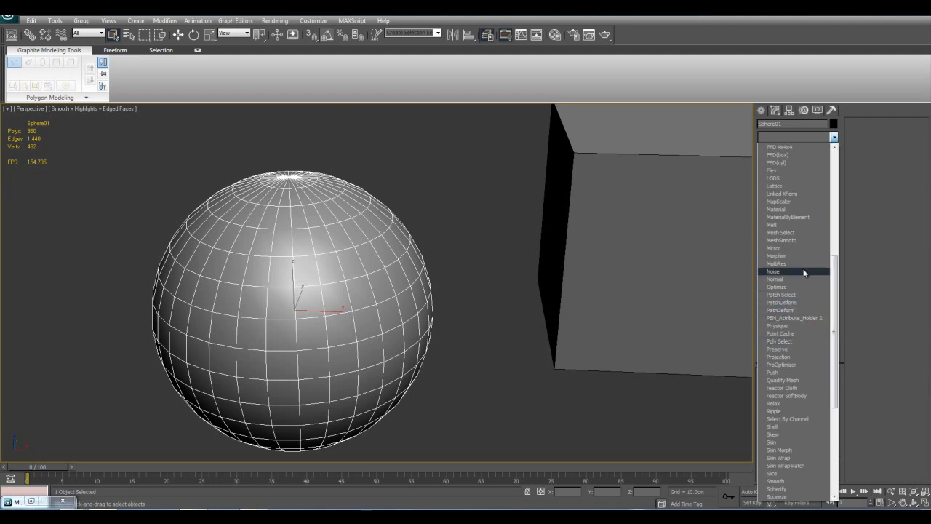
pyautogui.click(786, 318)
pyautogui.moveTo(706, 385); pyautogui.dragTo(528, 360, button='middle')
pyautogui.press('z')
pyautogui.scroll(-6, 528, 360)
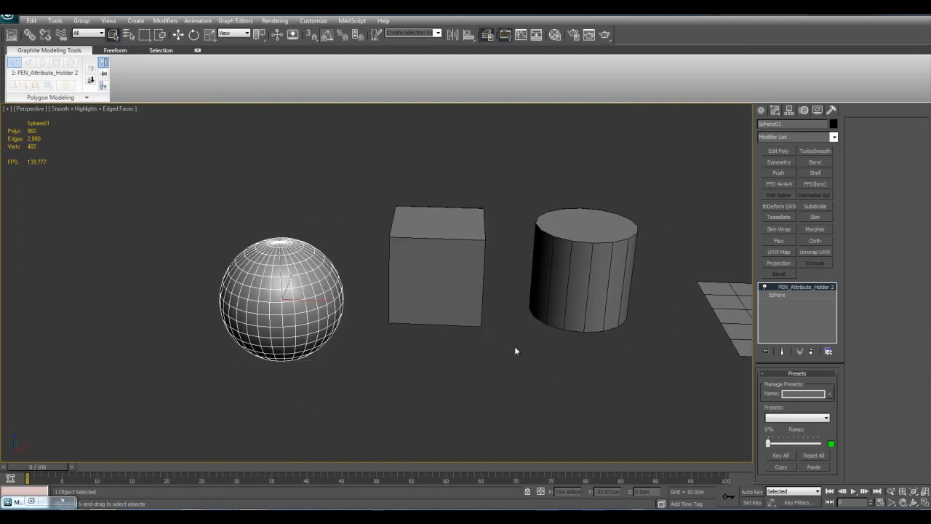
pyautogui.moveTo(595, 308); pyautogui.dragTo(525, 351, button='middle')
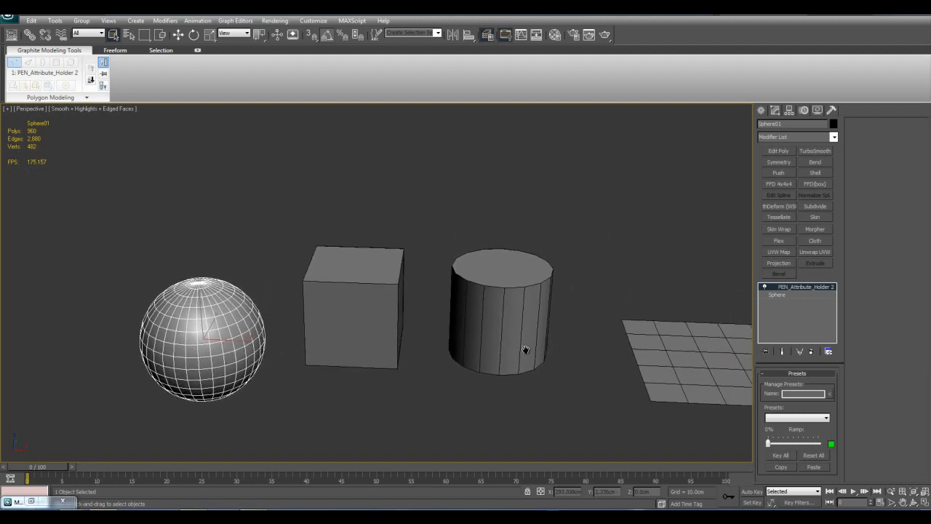
# Examine the sphere from several angles and distances with PEN_Attribute_Holder 2 applied
pyautogui.moveTo(443, 350); pyautogui.dragTo(509, 319, button='middle')
pyautogui.scroll(3, 576, 328)
pyautogui.moveTo(476, 269); pyautogui.dragTo(480, 316, button='middle')
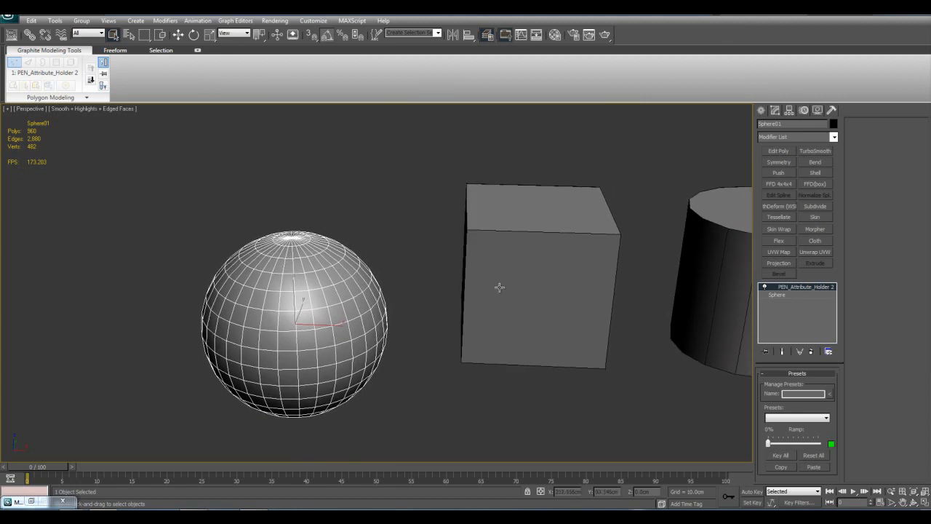
pyautogui.moveTo(539, 305); pyautogui.dragTo(484, 335, button='middle')
pyautogui.moveTo(549, 336); pyautogui.dragTo(488, 338, button='middle')
pyautogui.press('z')
pyautogui.scroll(-3, 694, 300)
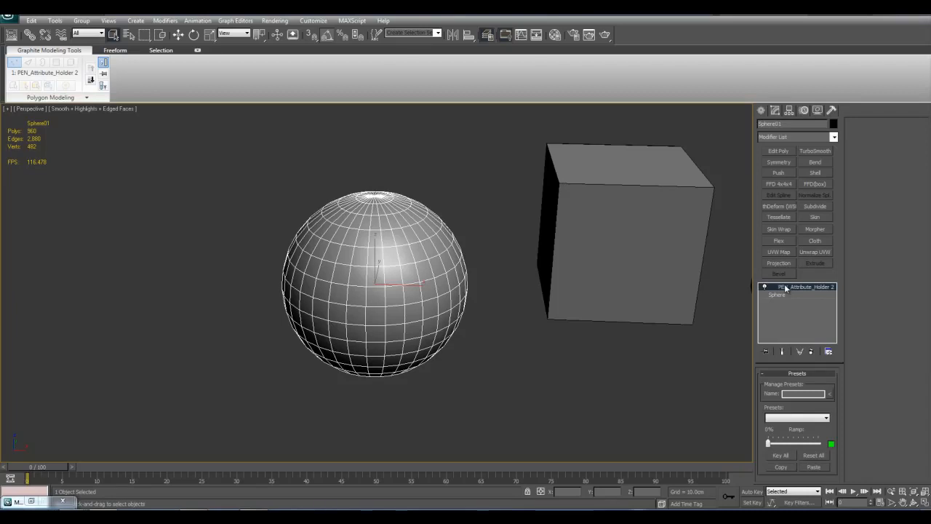
pyautogui.scroll(5, 538, 275)
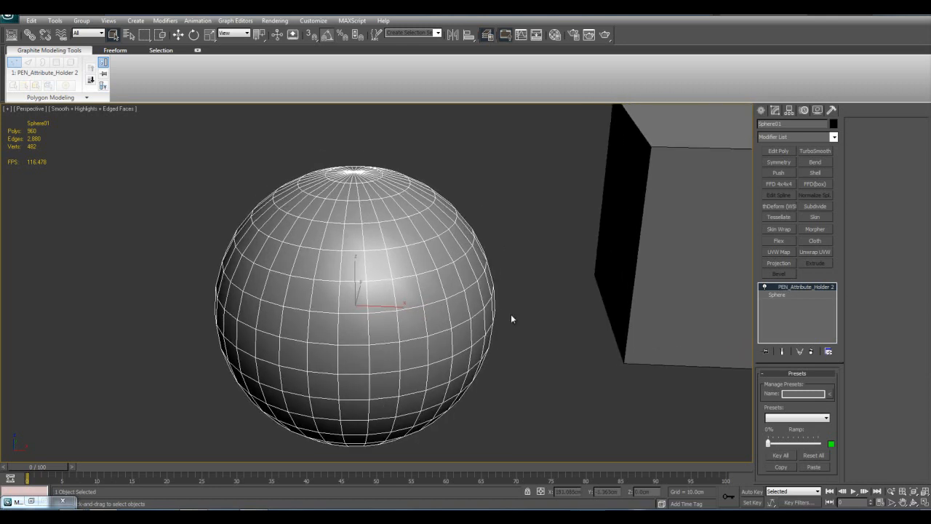
pyautogui.keyDown('alt'); pyautogui.moveTo(550, 314); pyautogui.dragTo(524, 301, button='middle'); pyautogui.keyUp('alt')
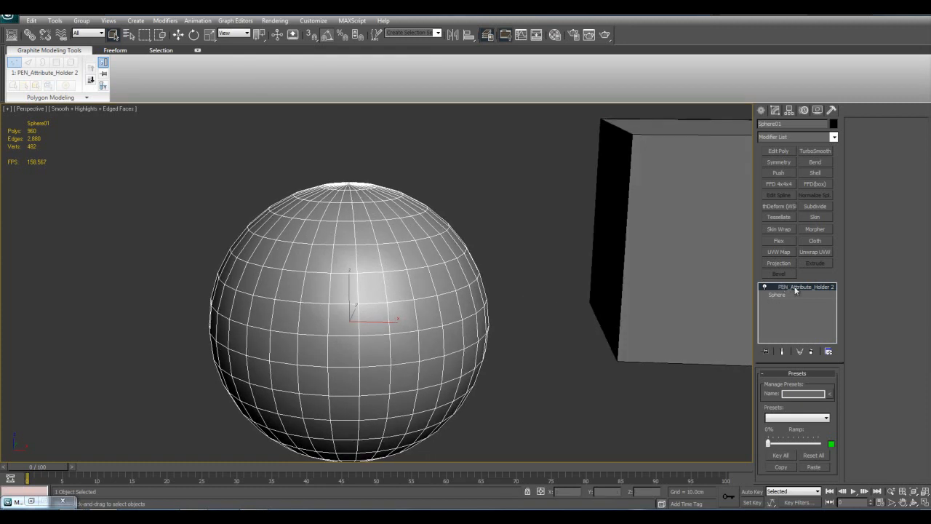
# Delete the PEN_Attribute_Holder 2 modifier from the sphere and apply the Physique modifier instead
pyautogui.rightClick(795, 290)
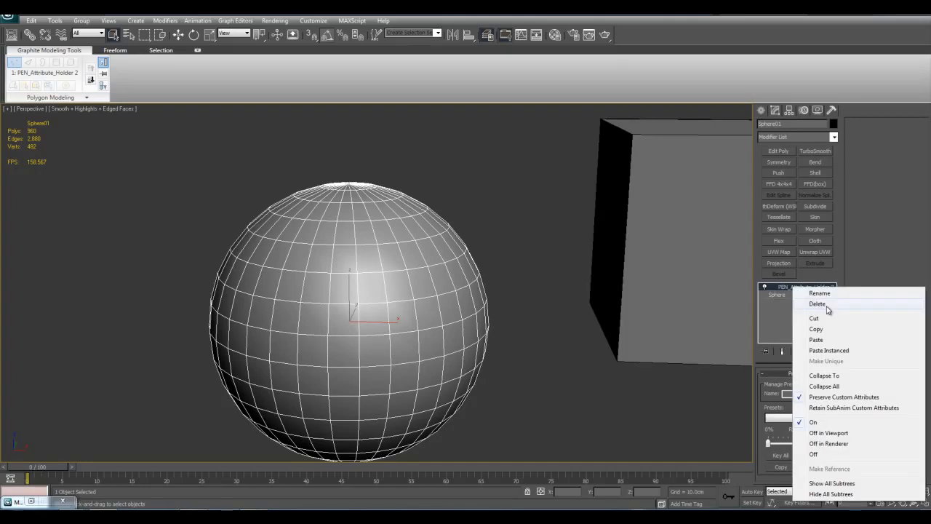
pyautogui.click(817, 303)
pyautogui.click(833, 137)
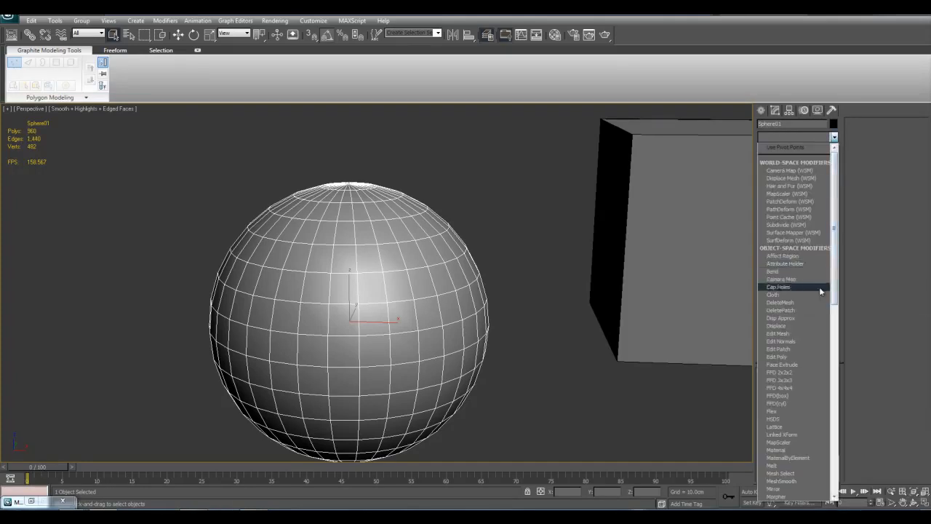
pyautogui.moveTo(835, 217); pyautogui.dragTo(834, 314)
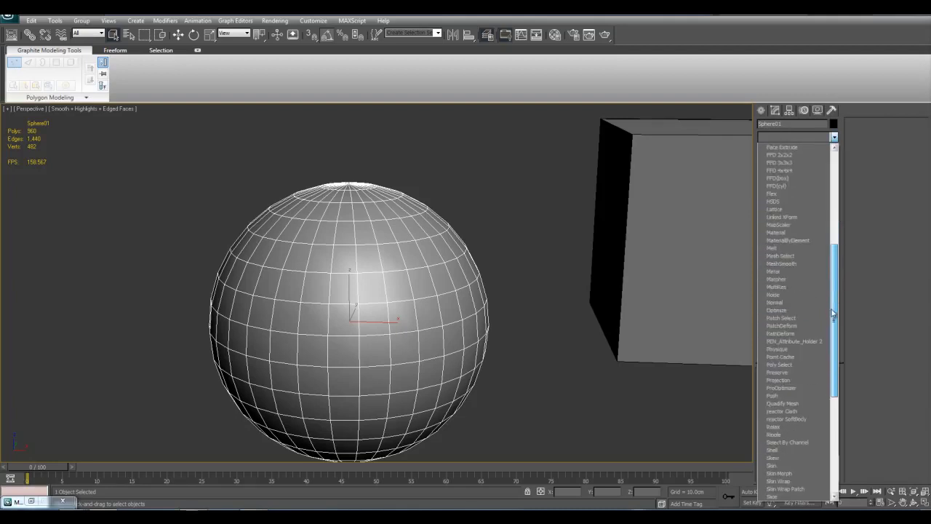
pyautogui.click(778, 349)
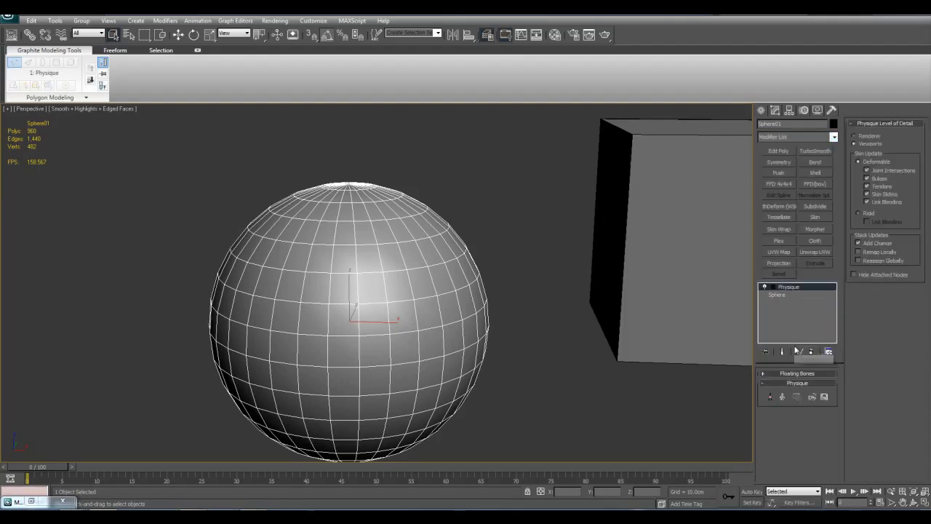
# Expand the Floating Bones settings of the Physique modifier and review its parameters
pyautogui.click(769, 373)
pyautogui.moveTo(651, 349); pyautogui.dragTo(580, 348, button='middle')
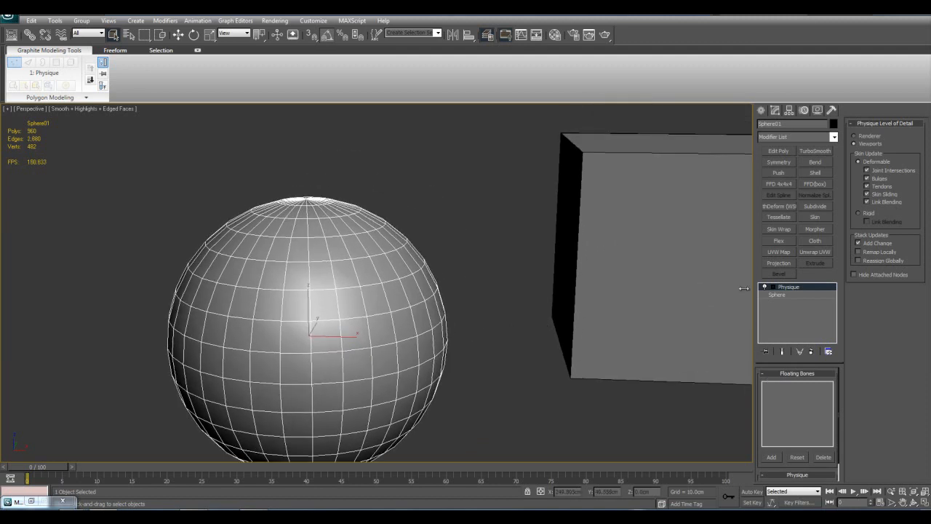
pyautogui.moveTo(613, 307); pyautogui.dragTo(621, 327, button='middle')
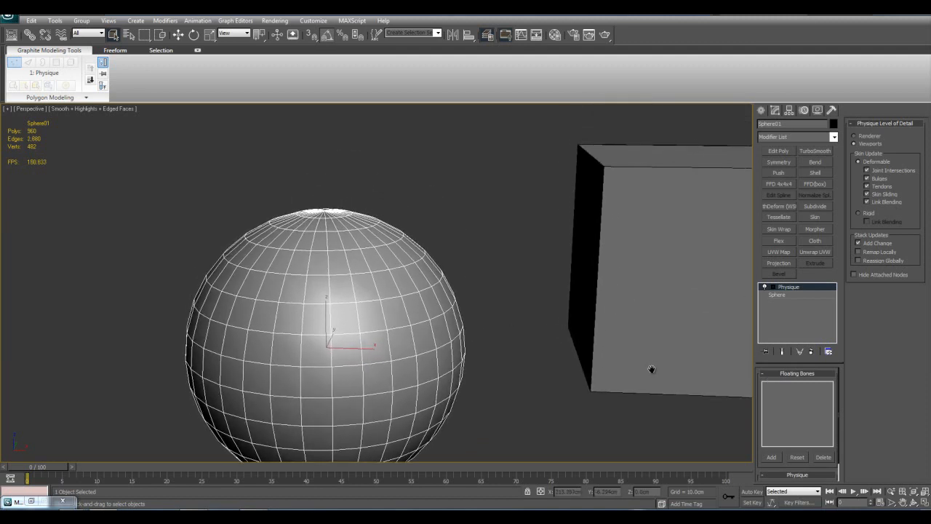
pyautogui.moveTo(651, 369); pyautogui.dragTo(644, 371, button='middle')
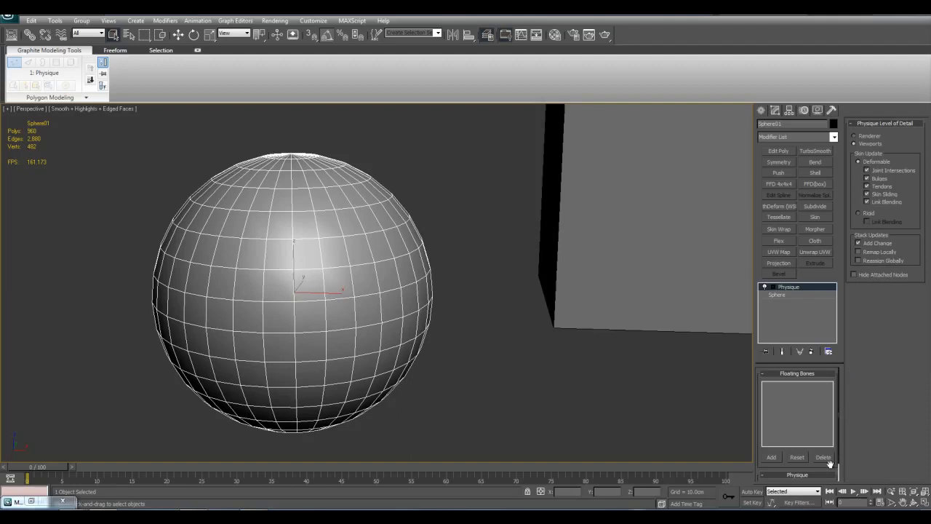
pyautogui.moveTo(829, 466); pyautogui.dragTo(828, 387)
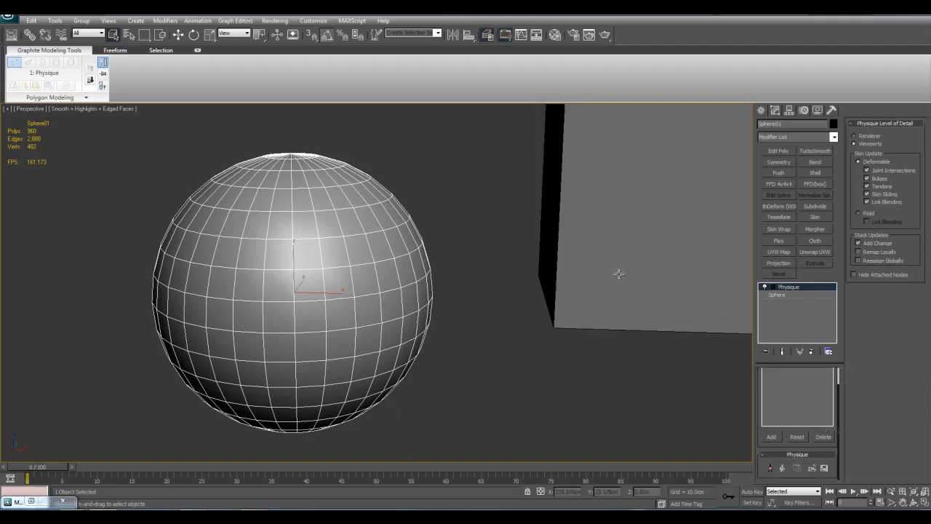
pyautogui.moveTo(617, 273); pyautogui.dragTo(588, 287, button='middle')
# Delete the Physique modifier from the sphere
pyautogui.rightClick(795, 289)
pyautogui.click(814, 305)
pyautogui.scroll(-3, 725, 264)
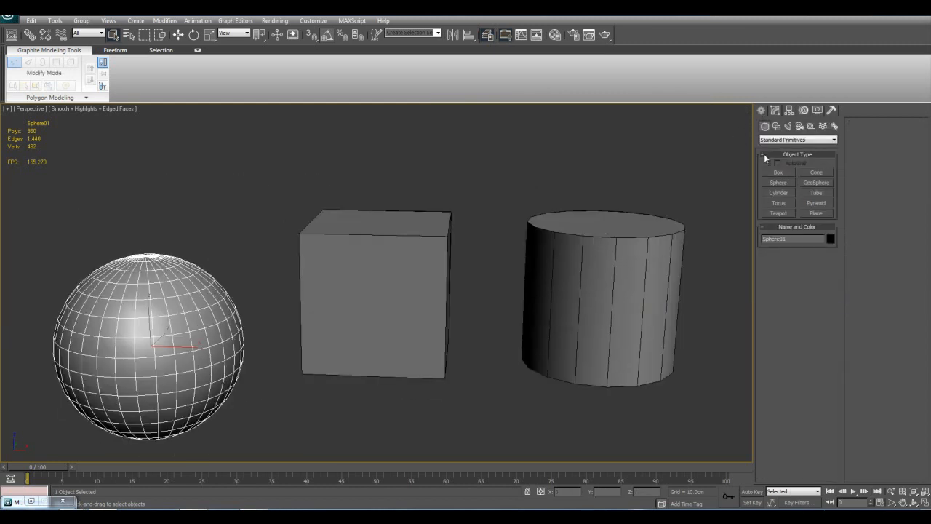
# Look through the geometry, helper, space warp and system object categories to find the Biped object type
pyautogui.click(783, 139)
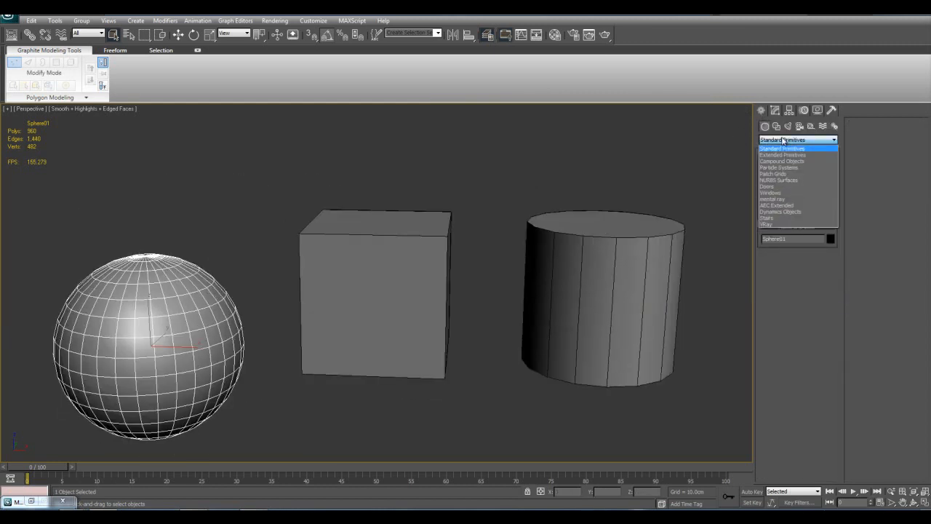
pyautogui.click(846, 136)
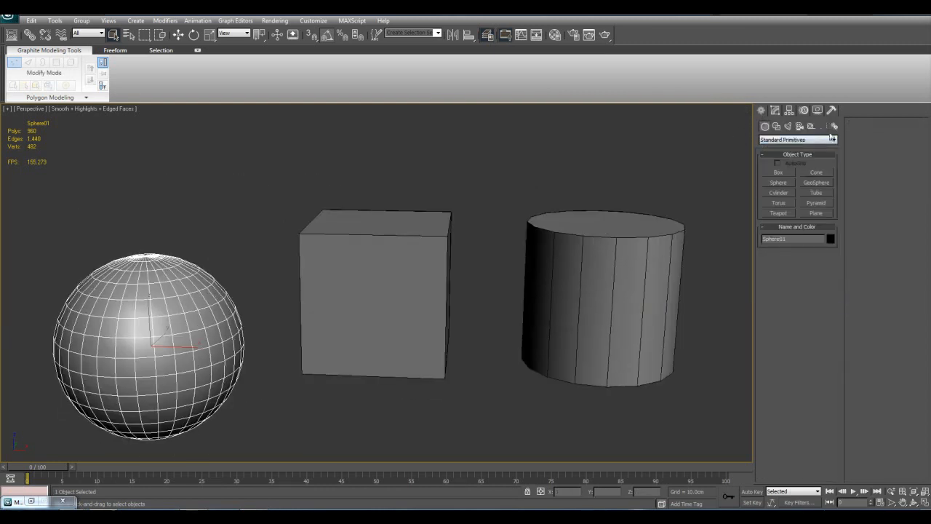
pyautogui.click(811, 127)
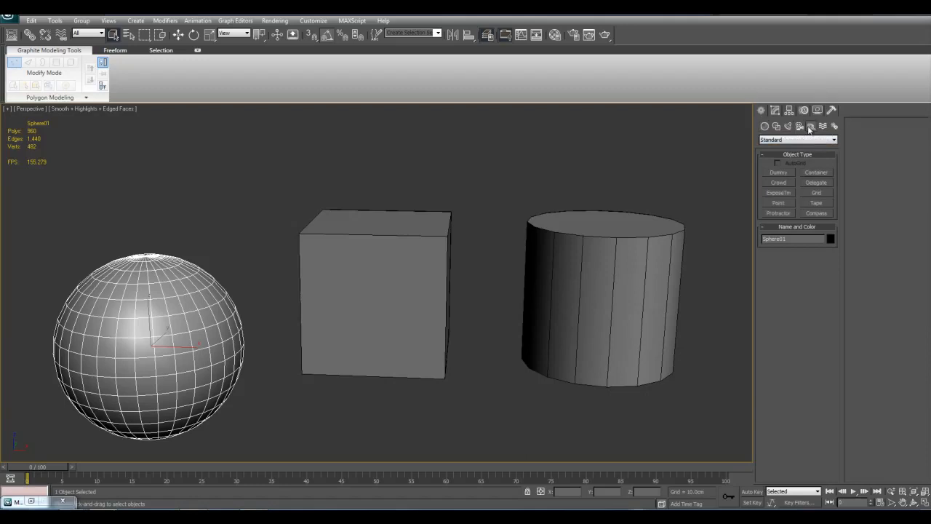
pyautogui.click(809, 139)
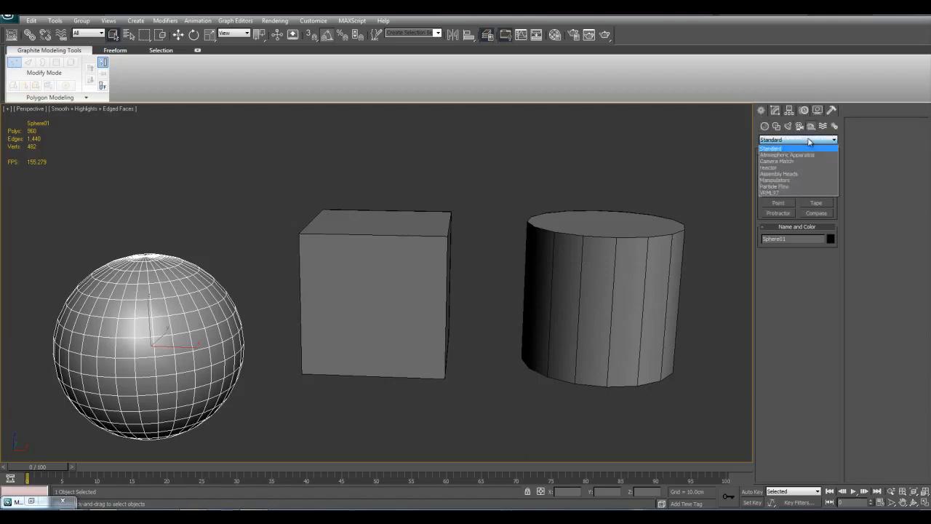
pyautogui.click(826, 139)
pyautogui.click(823, 128)
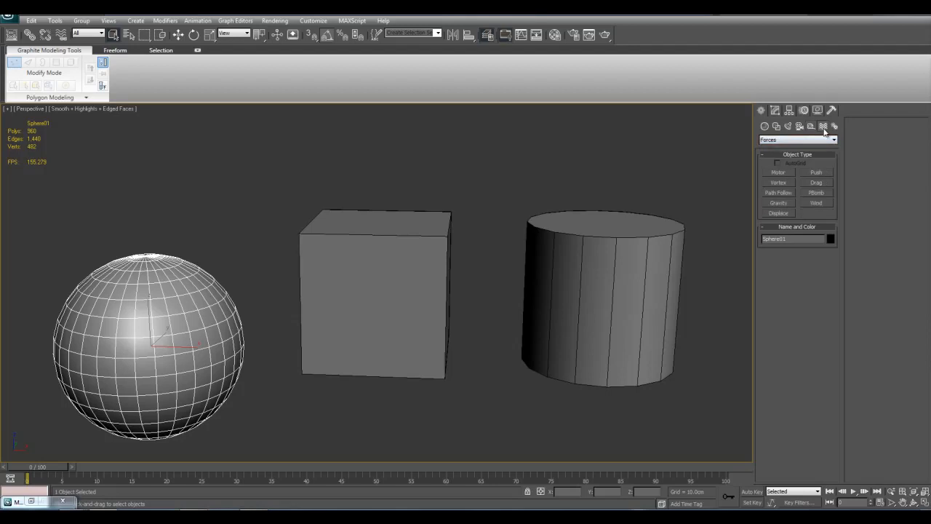
pyautogui.click(835, 126)
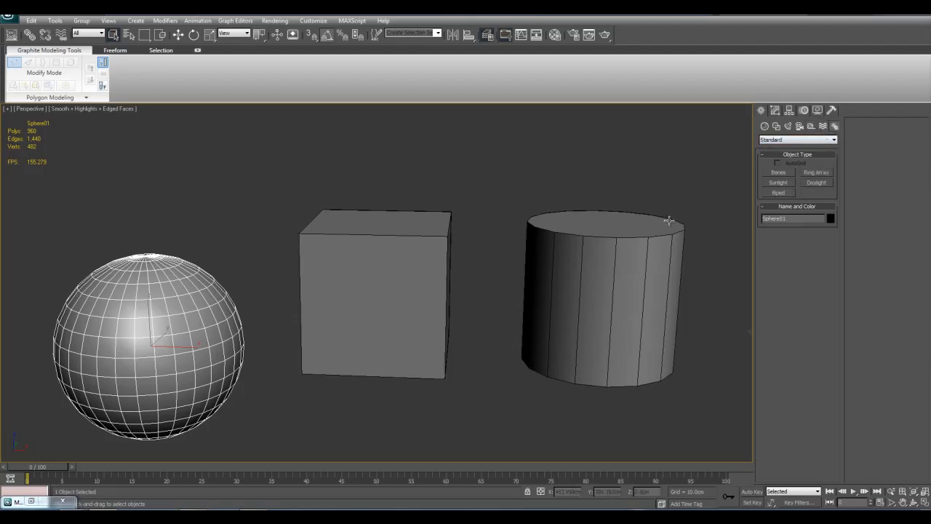
pyautogui.scroll(-5, 735, 198)
# Create a Biped with the Skeleton body type between the cylinder and the plane
pyautogui.click(798, 139)
pyautogui.click(790, 149)
pyautogui.click(781, 192)
pyautogui.moveTo(577, 325); pyautogui.dragTo(546, 359, button='middle')
pyautogui.moveTo(448, 377); pyautogui.dragTo(627, 517)
pyautogui.moveTo(548, 307); pyautogui.dragTo(542, 306, button='middle')
pyautogui.scroll(5, 542, 306)
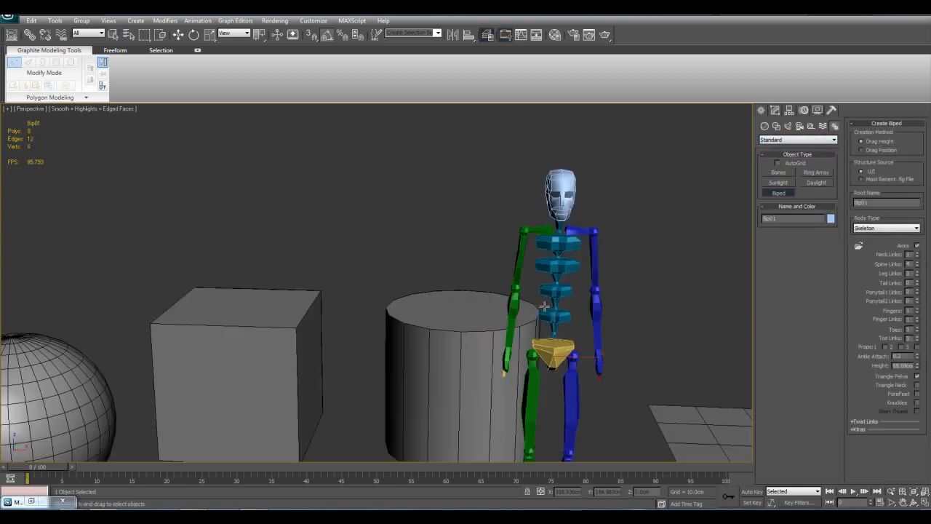
# Finish creating bipeds and rotate the skeleton's left upper arm outward, away from the body
pyautogui.rightClick(598, 261)
pyautogui.click(568, 348)
pyautogui.press('z')
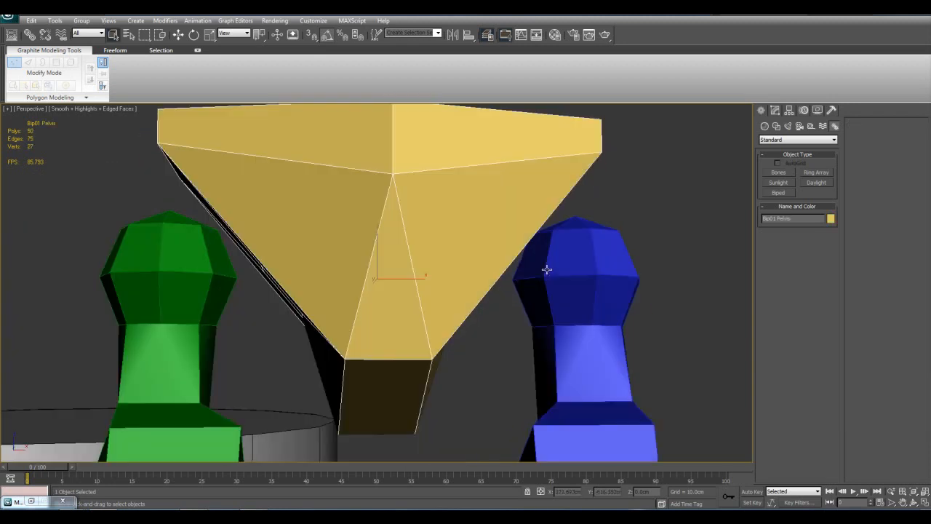
pyautogui.scroll(-7, 544, 267)
pyautogui.keyDown('alt'); pyautogui.moveTo(490, 264); pyautogui.dragTo(428, 302, button='middle'); pyautogui.keyUp('alt')
pyautogui.click(425, 191)
pyautogui.press('e')
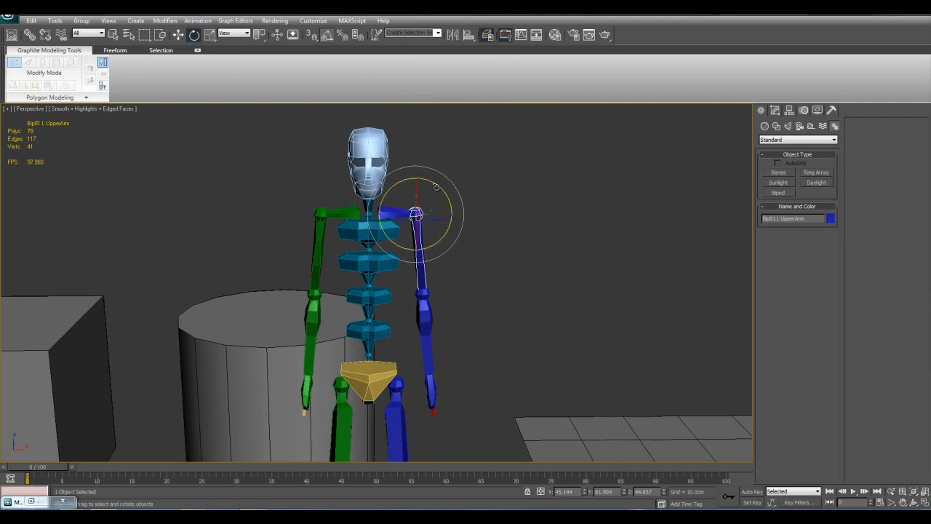
pyautogui.moveTo(436, 191); pyautogui.dragTo(445, 146)
pyautogui.moveTo(431, 225); pyautogui.dragTo(412, 203)
# Rotate the skeleton's right upper arm outward, away from the body
pyautogui.press('q')
pyautogui.click(321, 214)
pyautogui.press('e')
pyautogui.moveTo(344, 186); pyautogui.dragTo(429, 171)
pyautogui.press('q')
# Select the biped's head and uppermost spine link and try posing them with the Rotate tool
pyautogui.click(379, 176)
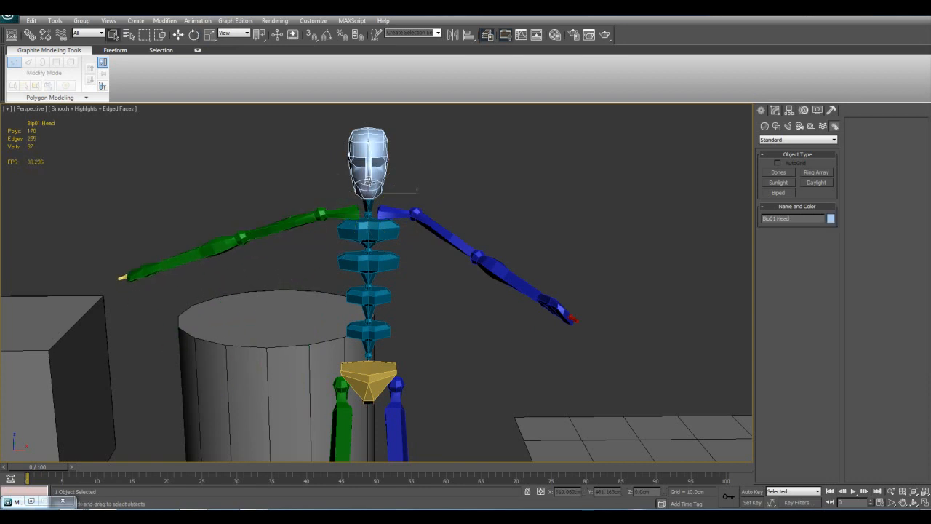
pyautogui.press('z')
pyautogui.scroll(-5, 410, 216)
pyautogui.press('e')
pyautogui.keyDown('alt'); pyautogui.moveTo(409, 216); pyautogui.dragTo(376, 283, button='middle'); pyautogui.keyUp('alt')
pyautogui.moveTo(376, 283)
pyautogui.mouseDown()
pyautogui.moveTo(379, 317)
pyautogui.moveTo(377, 288)
pyautogui.moveTo(381, 298)
pyautogui.mouseUp()
pyautogui.moveTo(400, 327); pyautogui.dragTo(409, 248, button='middle')
pyautogui.click(408, 248)
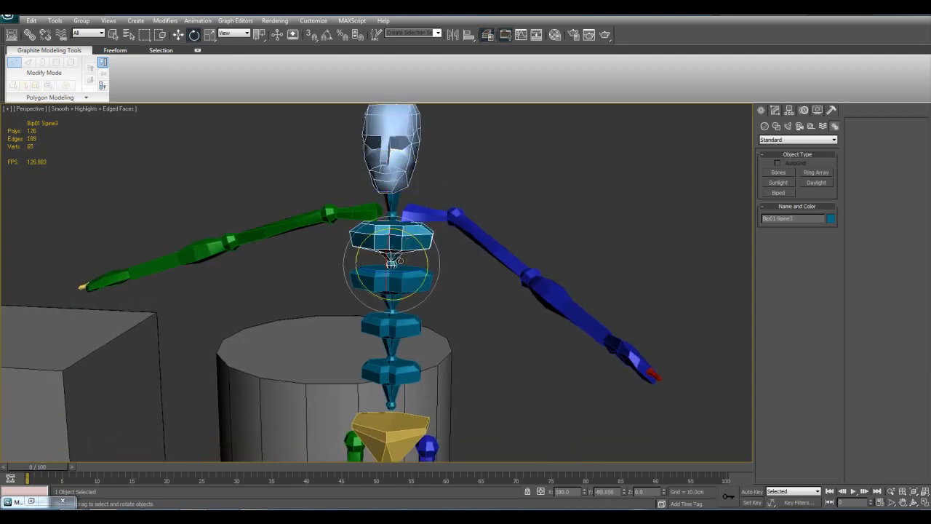
pyautogui.press('r')
# Select the biped skeleton's parts and delete the whole biped from the scene
pyautogui.scroll(-10, 421, 284)
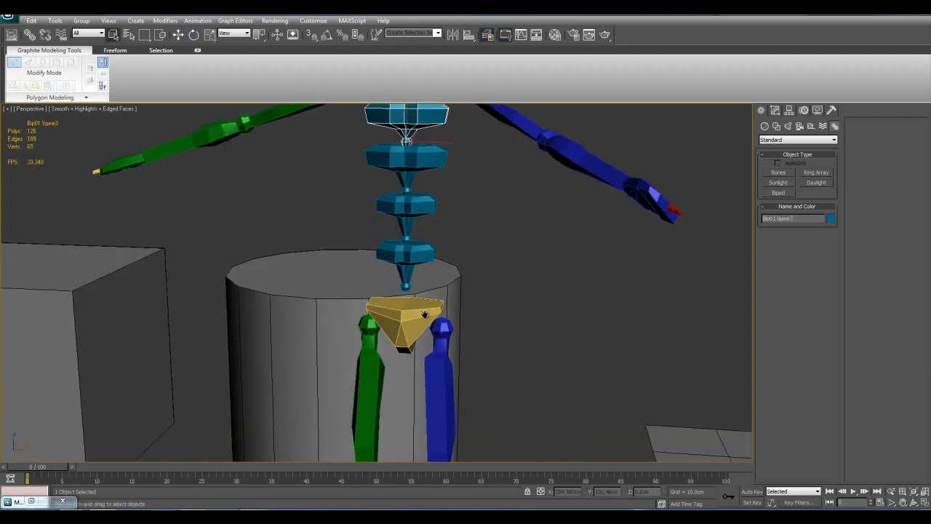
pyautogui.click(418, 256)
pyautogui.keyDown('alt'); pyautogui.moveTo(418, 256); pyautogui.dragTo(339, 256, button='middle'); pyautogui.keyUp('alt')
pyautogui.moveTo(285, 251); pyautogui.dragTo(483, 355)
pyautogui.press('Delete')
# Select the sphere and apply the Point Cache modifier to it
pyautogui.click(149, 191)
pyautogui.press('z')
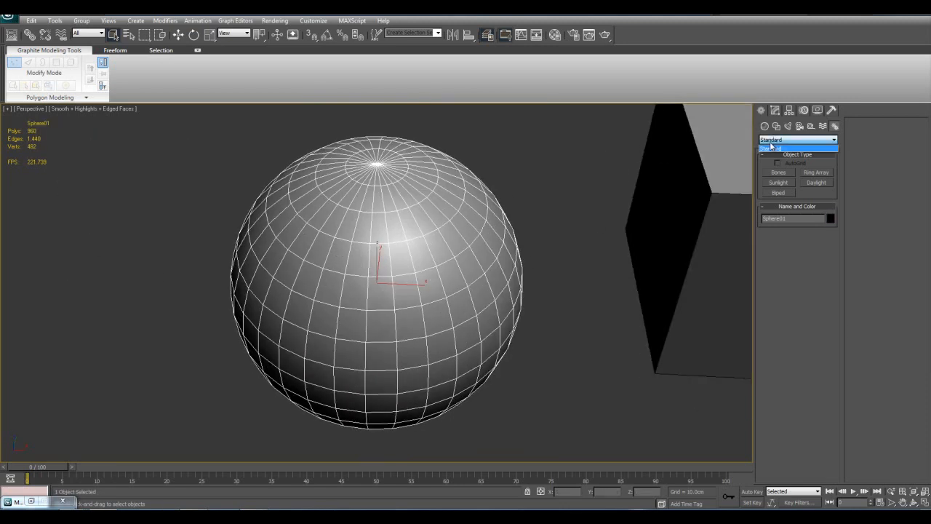
pyautogui.click(776, 111)
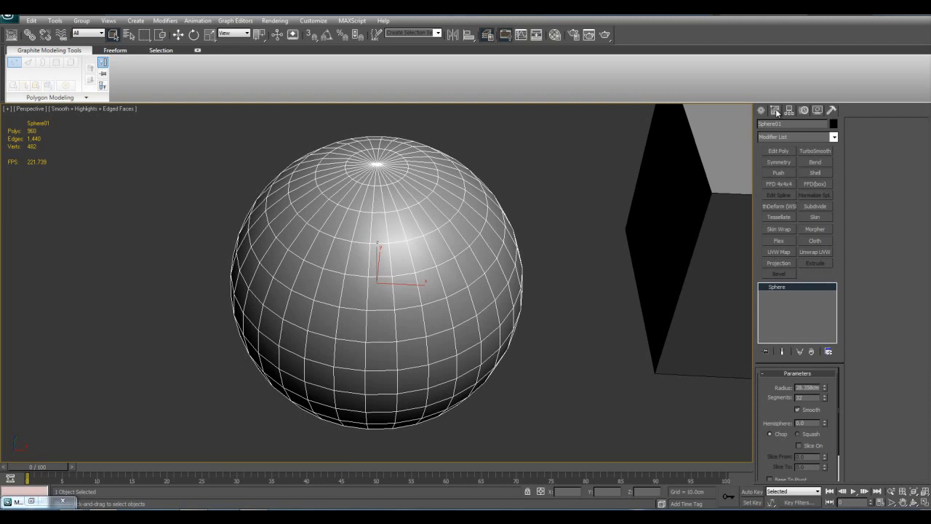
pyautogui.click(833, 136)
pyautogui.moveTo(835, 168); pyautogui.dragTo(844, 332)
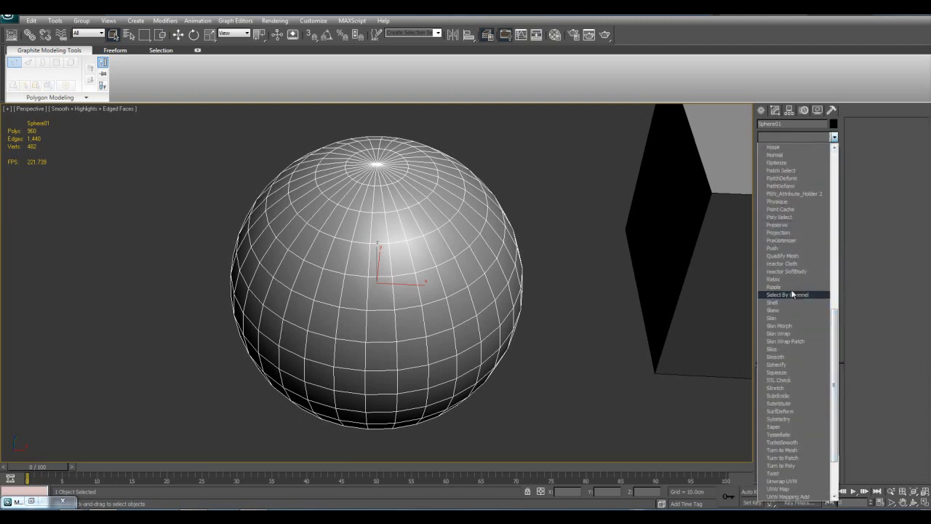
pyautogui.click(795, 208)
# Examine the sphere with the Point Cache modifier applied from several angles and distances
pyautogui.moveTo(573, 246); pyautogui.dragTo(523, 319, button='middle')
pyautogui.press('z')
pyautogui.keyDown('alt'); pyautogui.moveTo(524, 319); pyautogui.dragTo(523, 304, button='middle'); pyautogui.keyUp('alt')
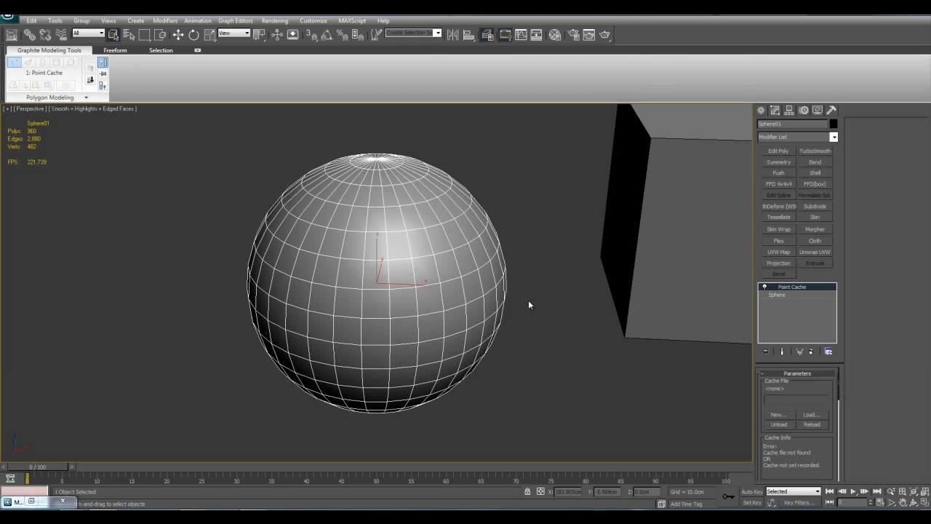
pyautogui.moveTo(436, 227); pyautogui.dragTo(415, 289, button='middle')
pyautogui.moveTo(445, 361); pyautogui.dragTo(498, 309, button='middle')
pyautogui.moveTo(524, 224); pyautogui.dragTo(538, 289, button='middle')
pyautogui.scroll(-3, 539, 288)
pyautogui.moveTo(451, 284); pyautogui.dragTo(483, 269, button='middle')
pyautogui.scroll(3, 483, 269)
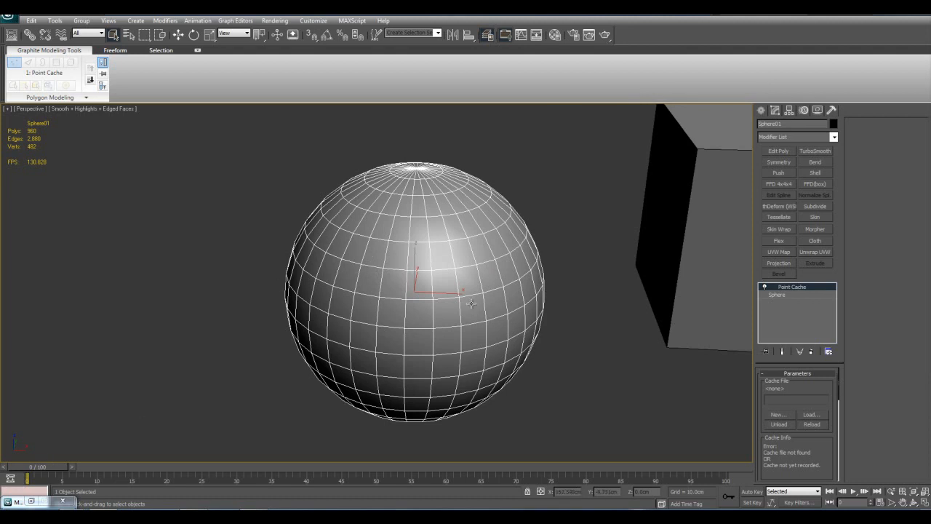
pyautogui.scroll(-3, 493, 333)
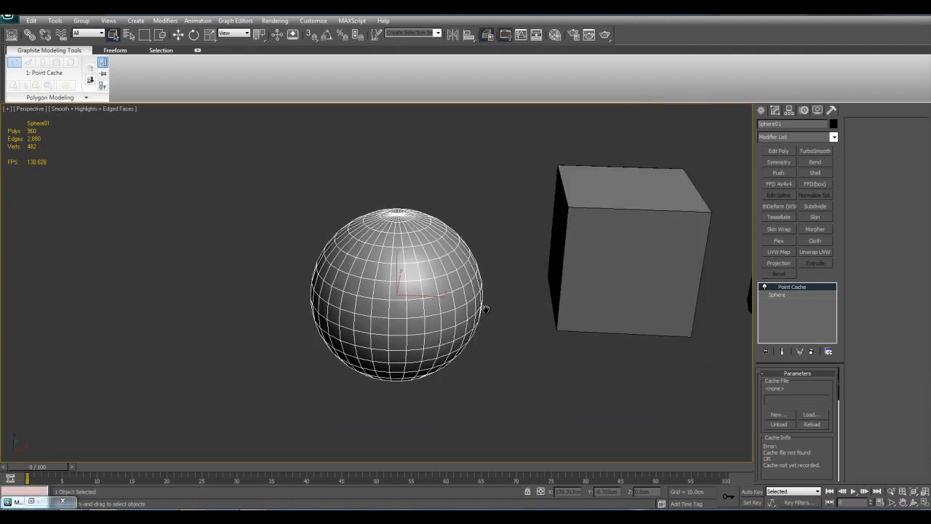
pyautogui.scroll(3, 488, 317)
# Scrub the start of the timeline and check the point-cached sphere's mesh
pyautogui.moveTo(53, 465); pyautogui.dragTo(25, 471)
pyautogui.moveTo(428, 390); pyautogui.dragTo(415, 419, button='middle')
pyautogui.scroll(-3, 440, 374)
pyautogui.scroll(3, 439, 374)
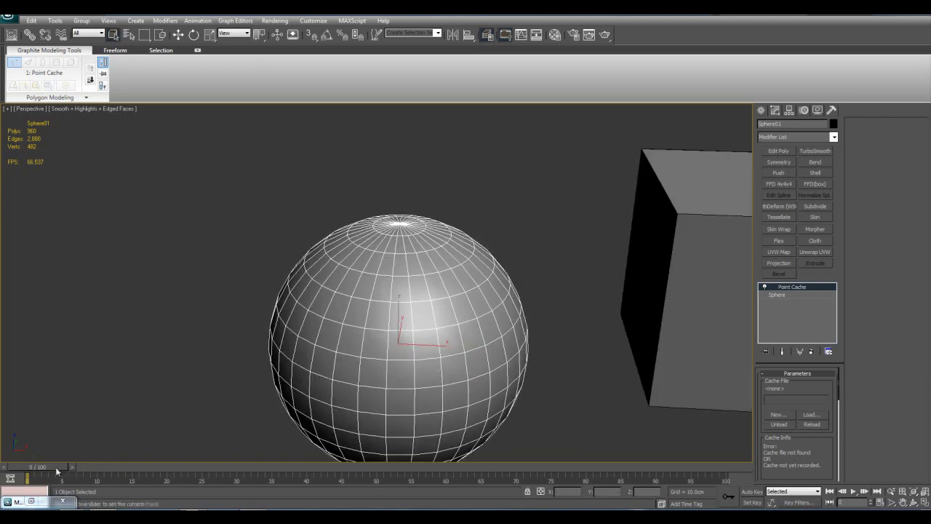
pyautogui.moveTo(64, 472)
pyautogui.mouseDown()
pyautogui.moveTo(348, 469)
pyautogui.moveTo(36, 469)
pyautogui.mouseUp()
pyautogui.scroll(-3, 509, 272)
pyautogui.scroll(3, 523, 264)
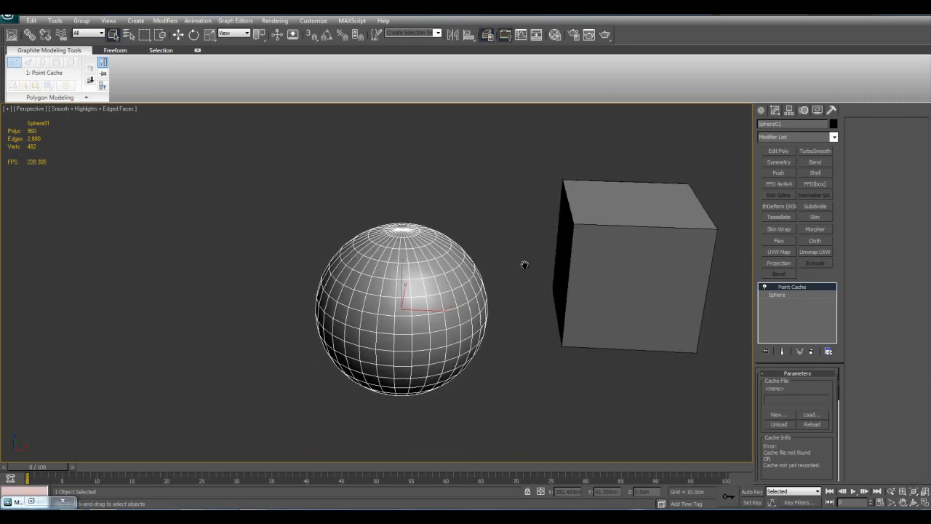
# Review the Point Cache modifier's Cache Info and Record parameters
pyautogui.moveTo(531, 272); pyautogui.dragTo(506, 254, button='middle')
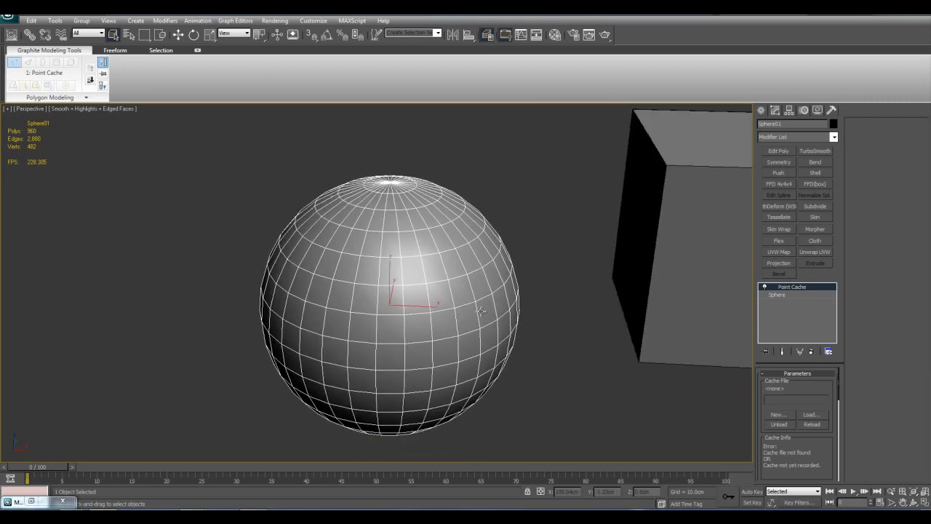
pyautogui.moveTo(813, 449); pyautogui.dragTo(827, 414)
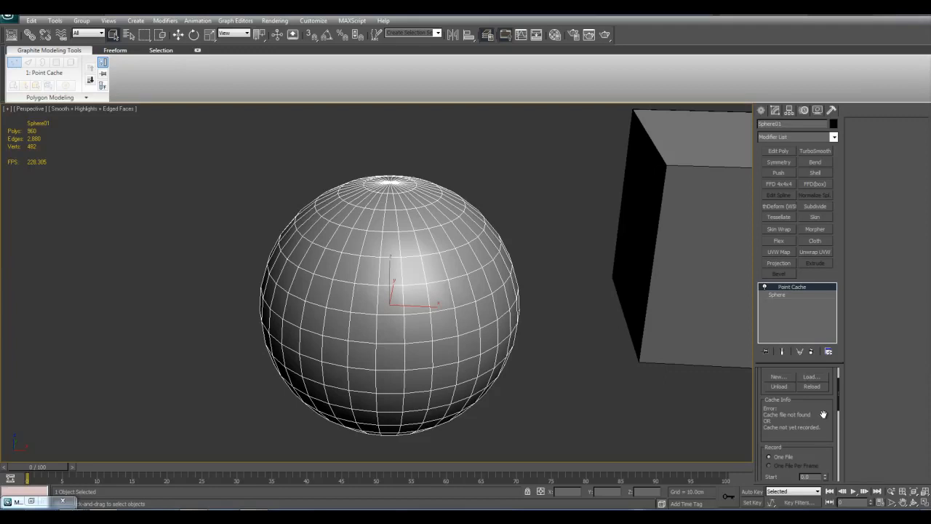
pyautogui.scroll(3, 536, 324)
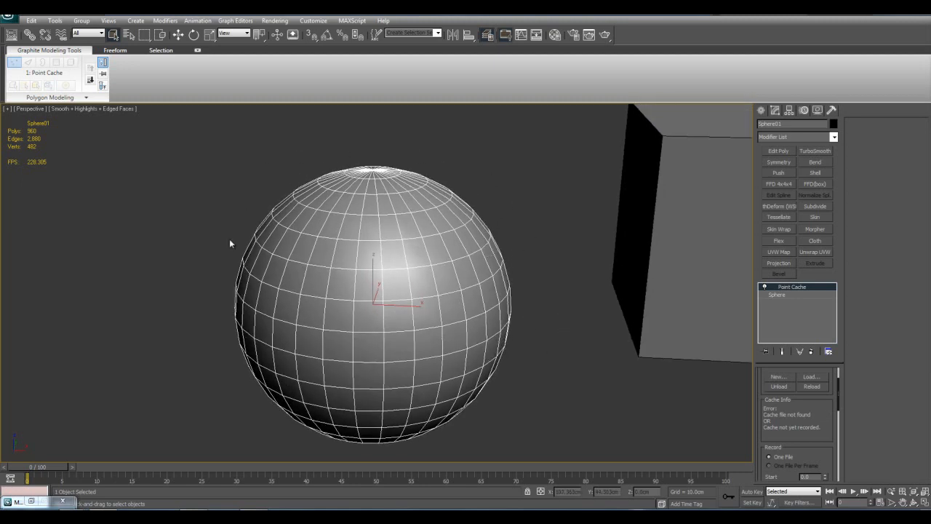
# Examine the sphere's Point Cache parameters and view the sphere together with the box, cylinder and plane
pyautogui.moveTo(251, 366); pyautogui.dragTo(248, 350, button='middle')
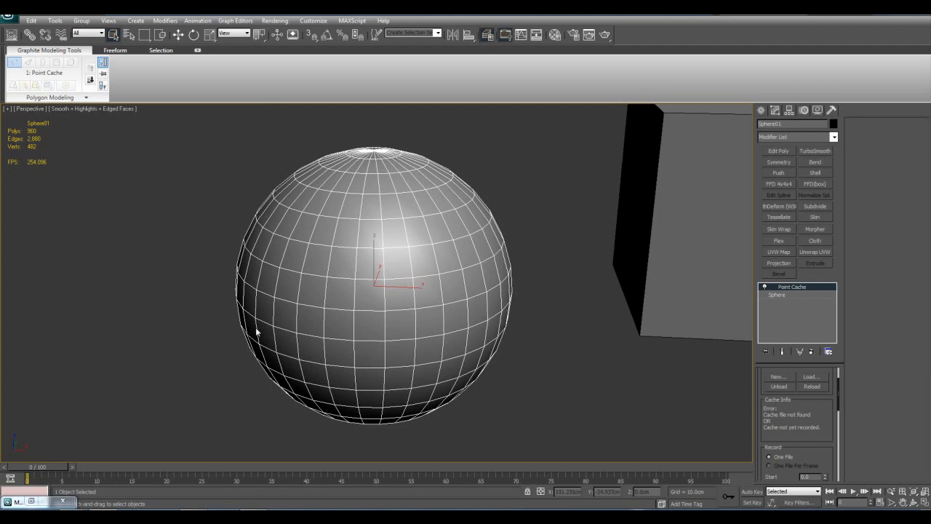
pyautogui.moveTo(53, 467)
pyautogui.mouseDown()
pyautogui.moveTo(175, 480)
pyautogui.moveTo(48, 482)
pyautogui.mouseUp()
pyautogui.moveTo(820, 406); pyautogui.dragTo(820, 445)
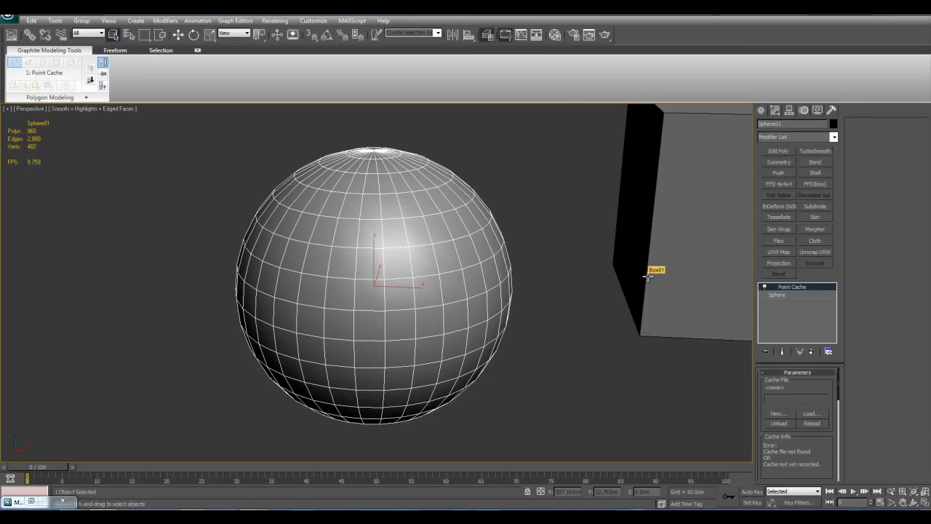
pyautogui.scroll(-3, 489, 244)
pyautogui.moveTo(571, 263); pyautogui.dragTo(469, 293, button='middle')
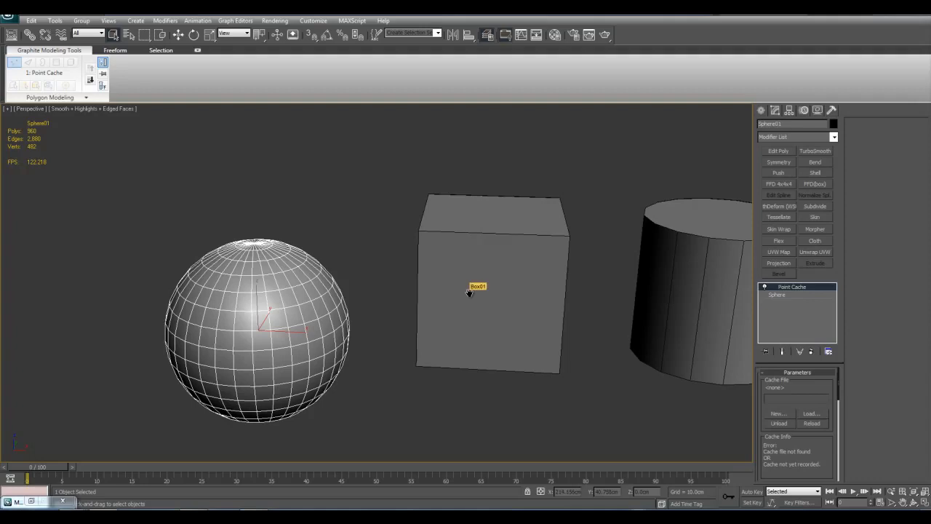
pyautogui.moveTo(530, 318); pyautogui.dragTo(480, 316, button='middle')
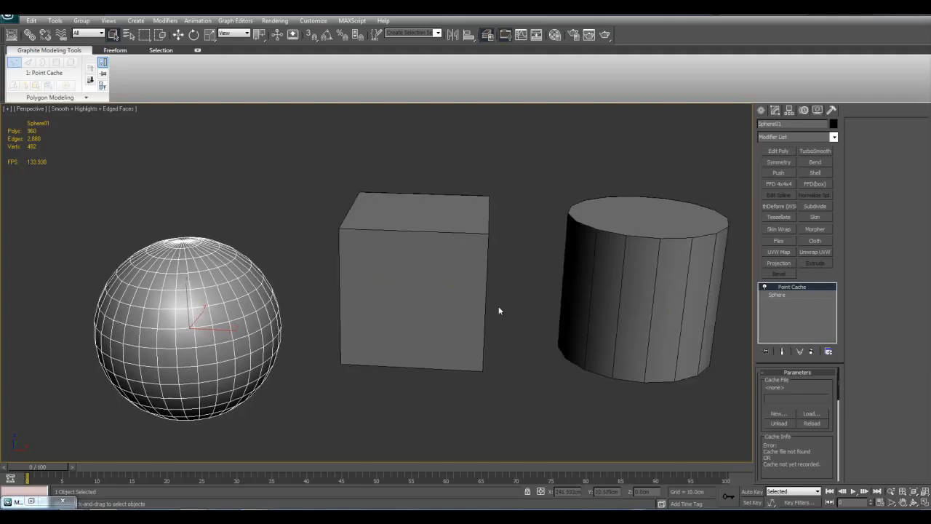
pyautogui.moveTo(520, 191); pyautogui.dragTo(551, 261, button='middle')
pyautogui.scroll(-5, 470, 291)
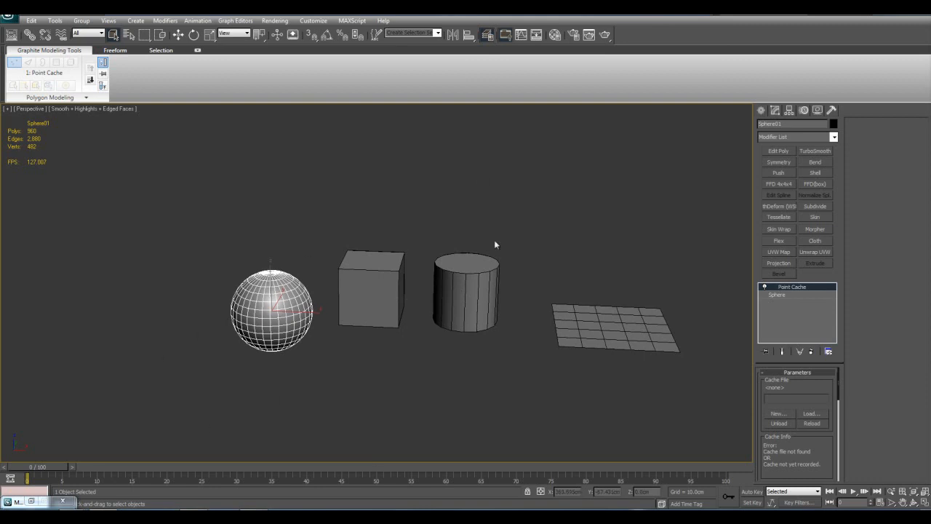
pyautogui.moveTo(480, 361); pyautogui.dragTo(509, 370, button='middle')
pyautogui.moveTo(561, 306); pyautogui.dragTo(524, 324, button='middle')
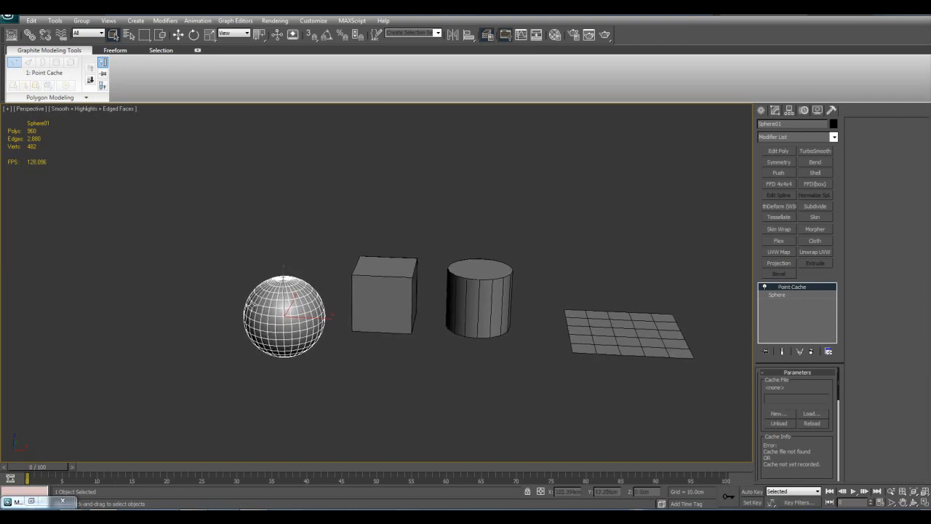
pyautogui.moveTo(428, 336); pyautogui.dragTo(363, 354, button='middle')
# Scrub the timeline to about frame 12 and back to frame 0 while watching the objects
pyautogui.moveTo(54, 466); pyautogui.dragTo(76, 468)
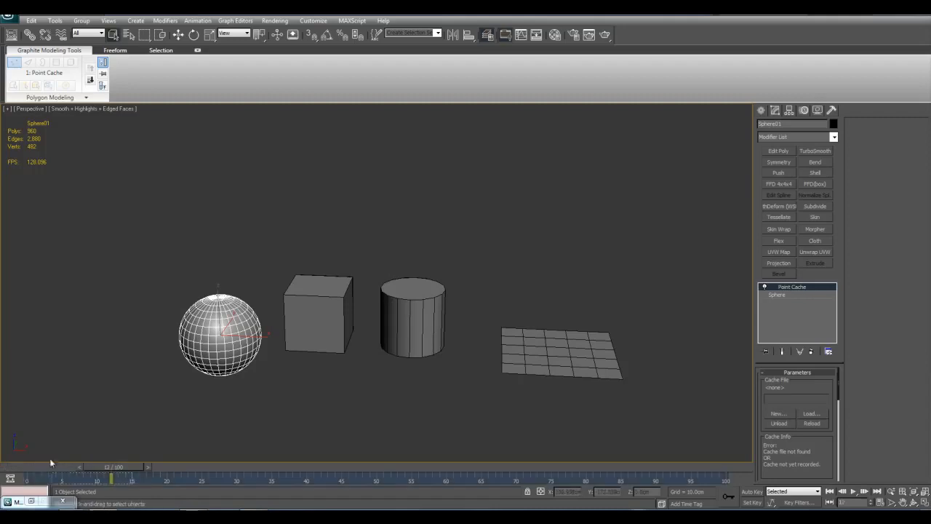
pyautogui.moveTo(85, 467); pyautogui.dragTo(21, 465)
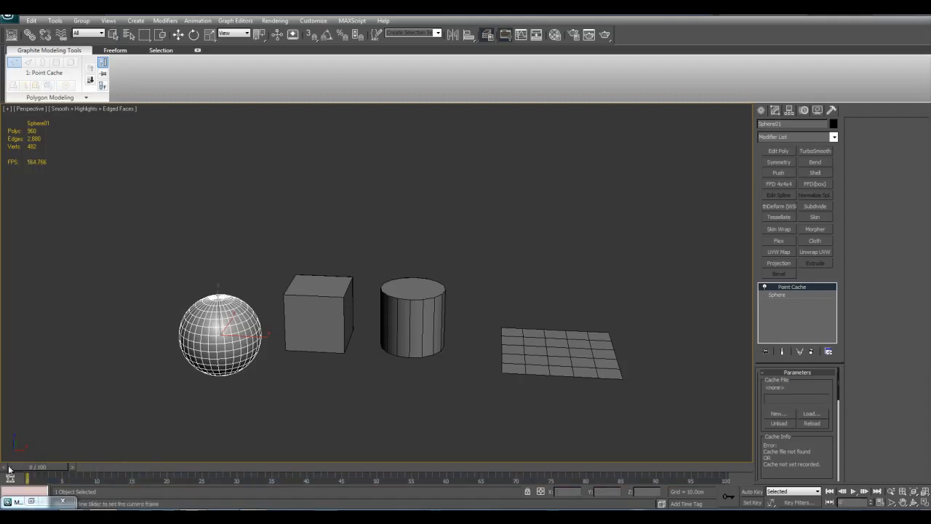
pyautogui.moveTo(343, 290); pyautogui.dragTo(340, 355, button='middle')
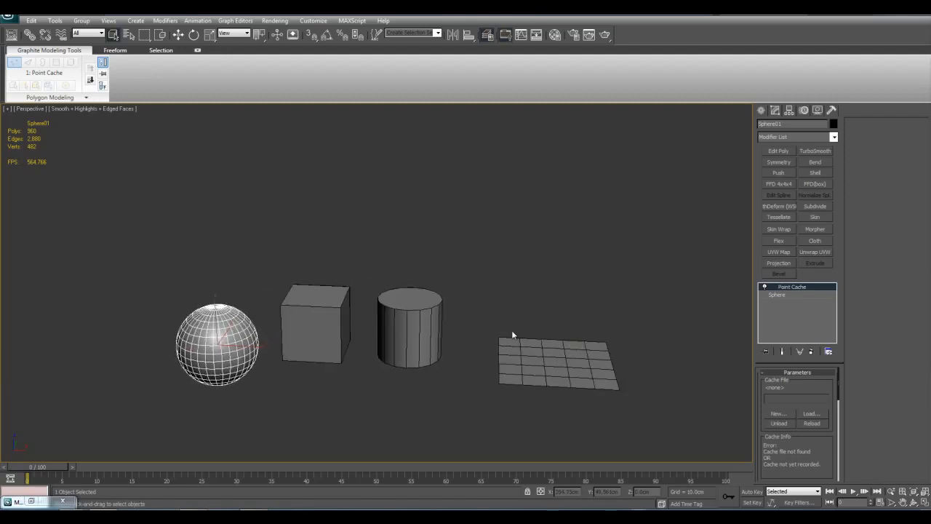
pyautogui.moveTo(651, 280); pyautogui.dragTo(514, 281, button='middle')
pyautogui.scroll(3, 558, 296)
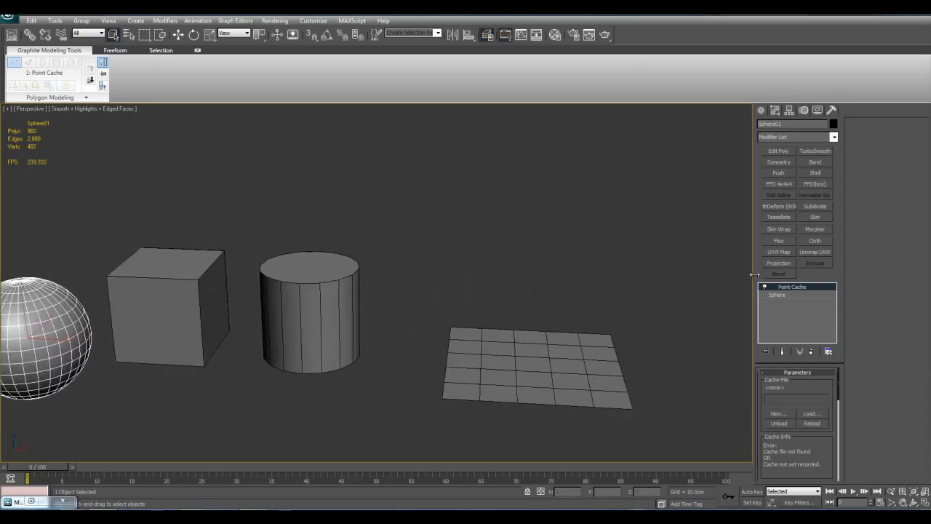
# Delete the Point Cache modifier from the sphere's modifier stack
pyautogui.moveTo(600, 284); pyautogui.dragTo(664, 285, button='middle')
pyautogui.rightClick(794, 288)
pyautogui.click(819, 300)
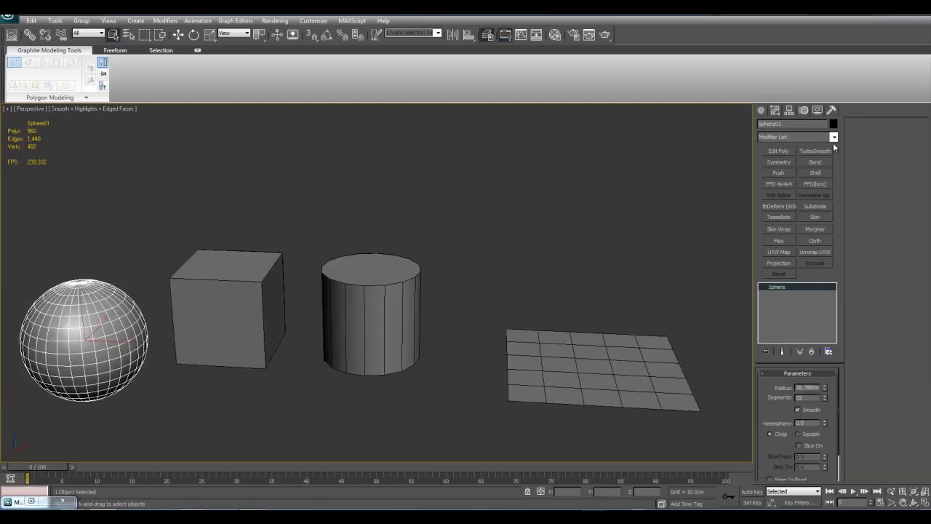
pyautogui.moveTo(376, 231); pyautogui.dragTo(356, 248, button='middle')
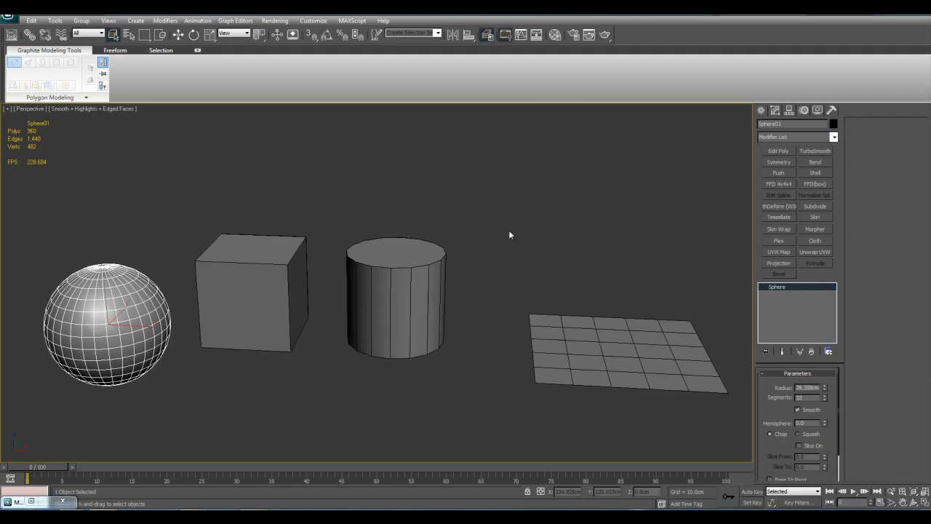
# Apply the Poly Select modifier to the sphere
pyautogui.click(835, 138)
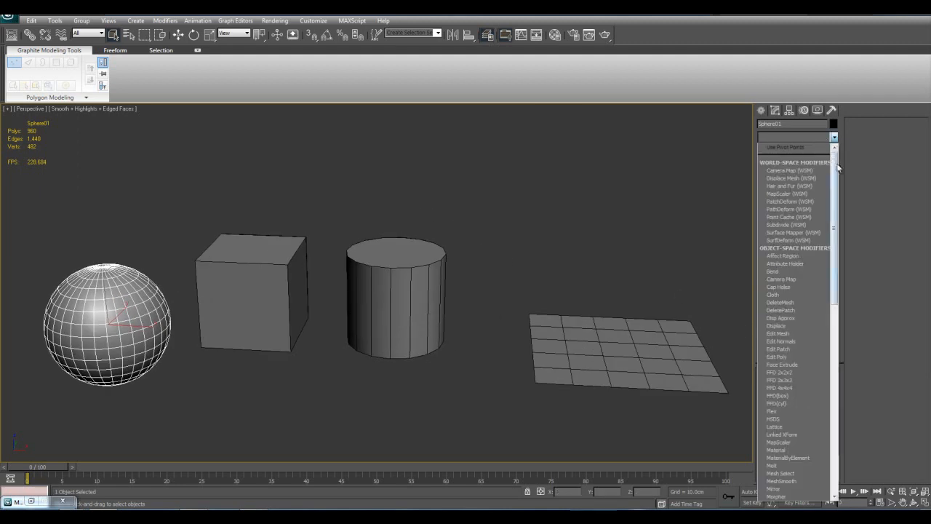
pyautogui.click(834, 137)
pyautogui.click(834, 137)
pyautogui.scroll(-10, 824, 271)
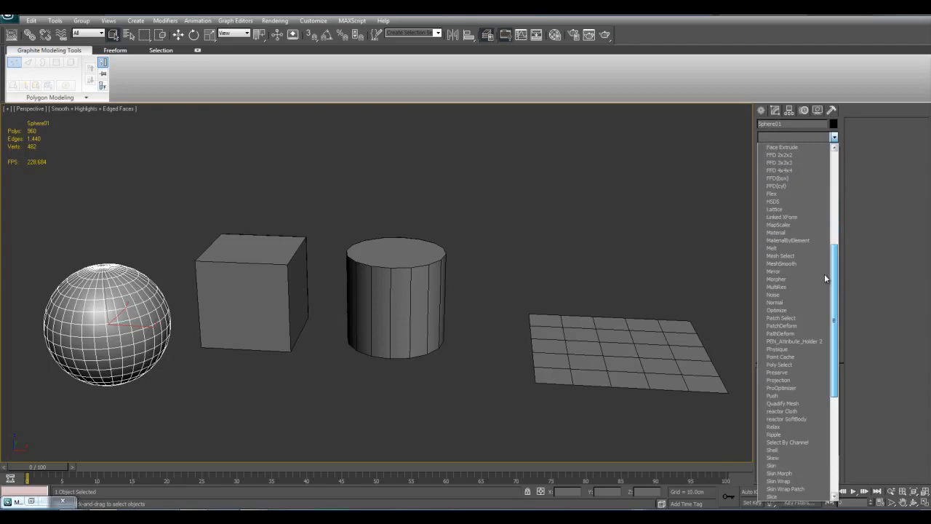
pyautogui.click(807, 366)
pyautogui.moveTo(507, 316); pyautogui.dragTo(747, 308, button='middle')
# Select the sphere's upper polygons at the Polygon level of Poly Select, then clear the selection
pyautogui.click(764, 287)
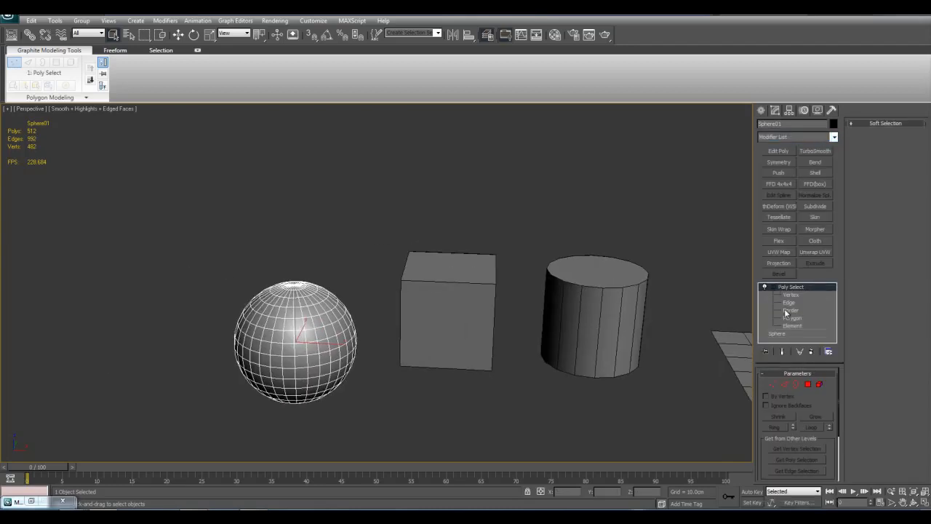
pyautogui.click(789, 317)
pyautogui.moveTo(459, 312); pyautogui.dragTo(517, 313, button='middle')
pyautogui.moveTo(255, 244); pyautogui.dragTo(498, 366)
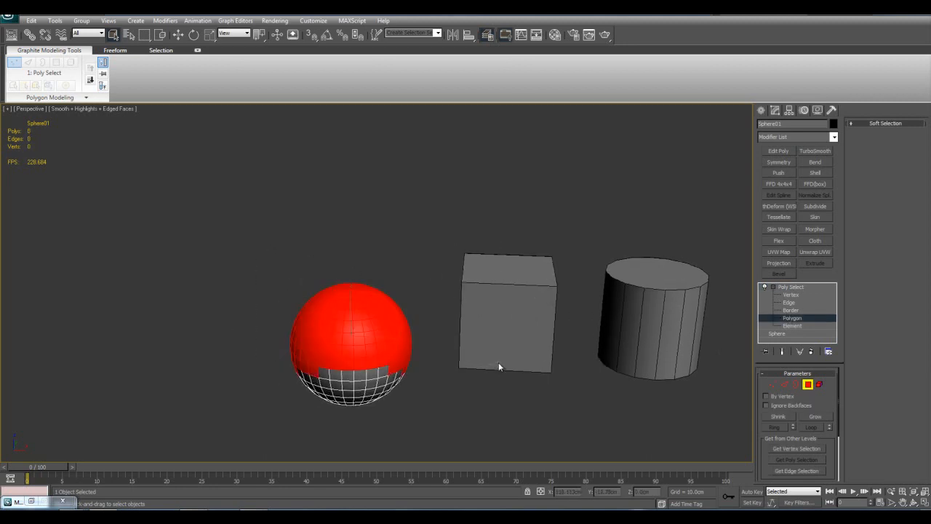
pyautogui.press('z')
pyautogui.keyDown('alt'); pyautogui.moveTo(498, 365); pyautogui.dragTo(492, 332, button='middle'); pyautogui.keyUp('alt')
pyautogui.click(545, 233)
# Make the sphere see-through and select its polygons at the top, around the middle and at the bottom
pyautogui.hotkey('alt', 'x')
pyautogui.keyDown('alt'); pyautogui.moveTo(545, 233); pyautogui.dragTo(571, 312, button='middle'); pyautogui.keyUp('alt')
pyautogui.moveTo(464, 280); pyautogui.dragTo(468, 280, button='middle')
pyautogui.scroll(-3, 467, 281)
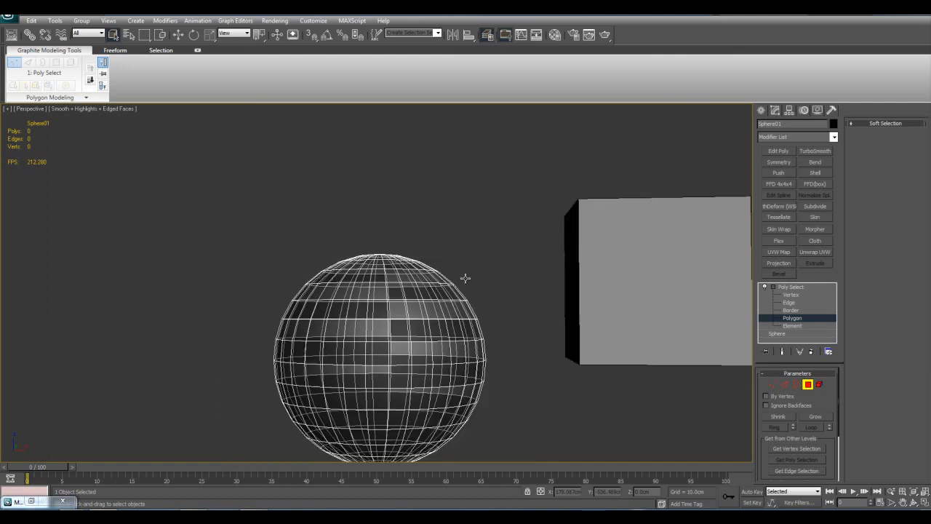
pyautogui.moveTo(232, 220); pyautogui.dragTo(543, 309)
pyautogui.moveTo(514, 337); pyautogui.dragTo(517, 298, button='middle')
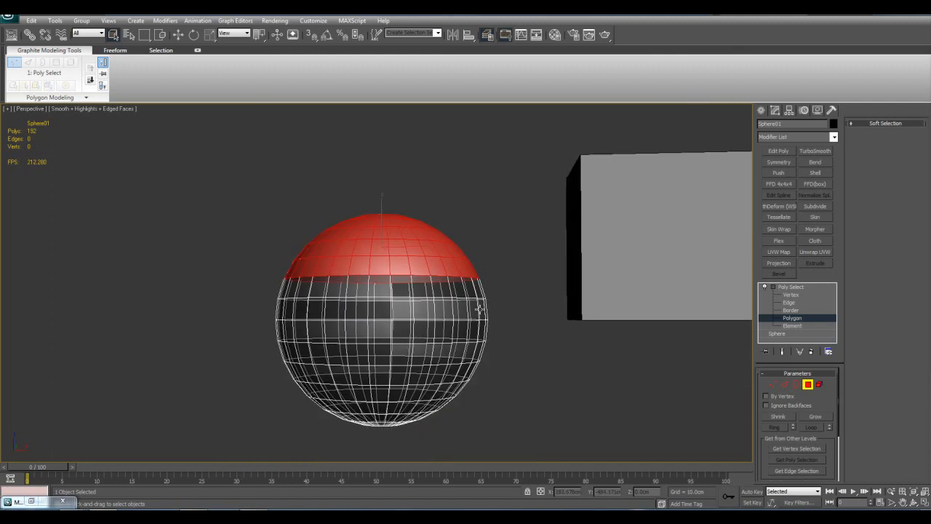
pyautogui.keyDown('ctrl'); pyautogui.moveTo(254, 306); pyautogui.dragTo(507, 331); pyautogui.keyUp('ctrl')
pyautogui.moveTo(487, 401); pyautogui.dragTo(489, 343, button='middle')
pyautogui.keyDown('ctrl'); pyautogui.moveTo(299, 326); pyautogui.dragTo(584, 420); pyautogui.keyUp('ctrl')
pyautogui.moveTo(607, 268); pyautogui.dragTo(592, 338, button='middle')
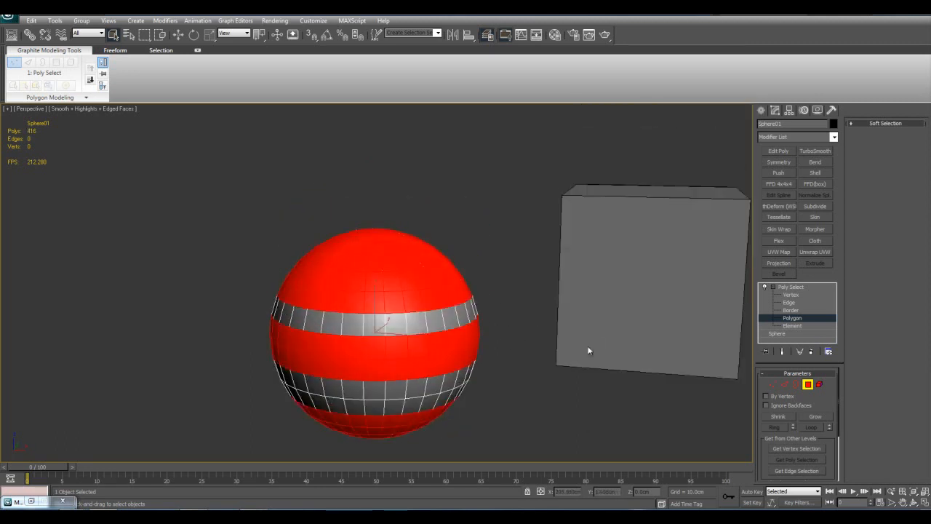
# Delete the Poly Select modifier from the sphere and browse the available modifiers
pyautogui.rightClick(801, 291)
pyautogui.click(808, 301)
pyautogui.click(835, 139)
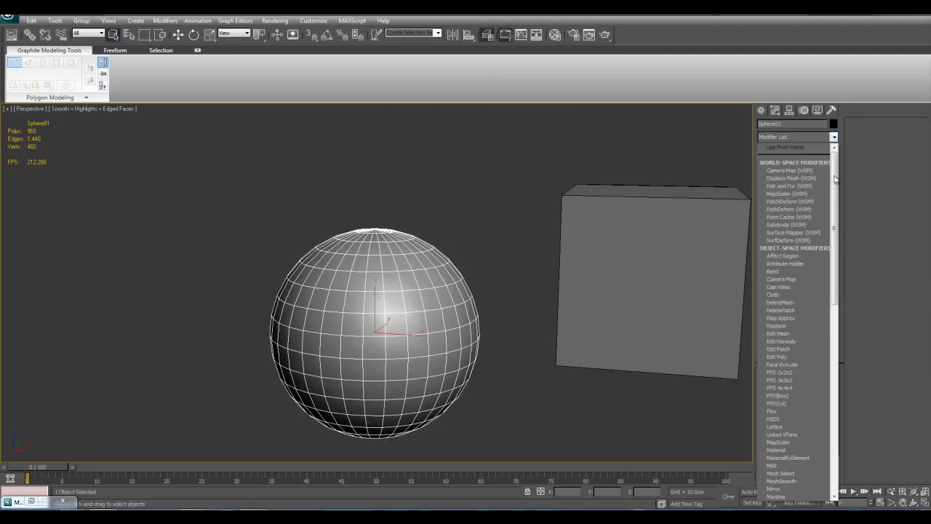
pyautogui.moveTo(835, 187); pyautogui.dragTo(829, 311)
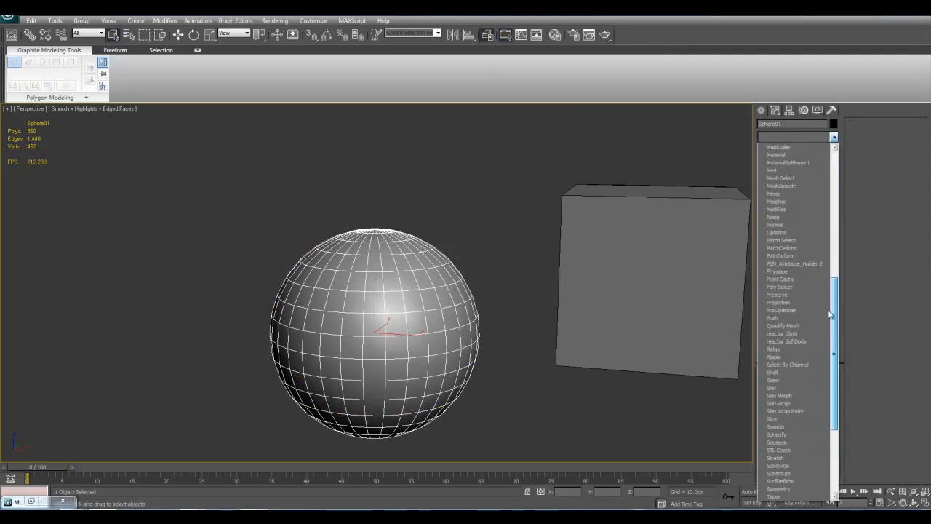
# Clone the sphere beside the original, on the side away from the box, as a single independent copy
pyautogui.keyDown('alt'); pyautogui.moveTo(499, 406); pyautogui.dragTo(573, 366, button='middle'); pyautogui.keyUp('alt')
pyautogui.press('w')
pyautogui.keyDown('shift'); pyautogui.moveTo(497, 340); pyautogui.dragTo(263, 324); pyautogui.keyUp('shift')
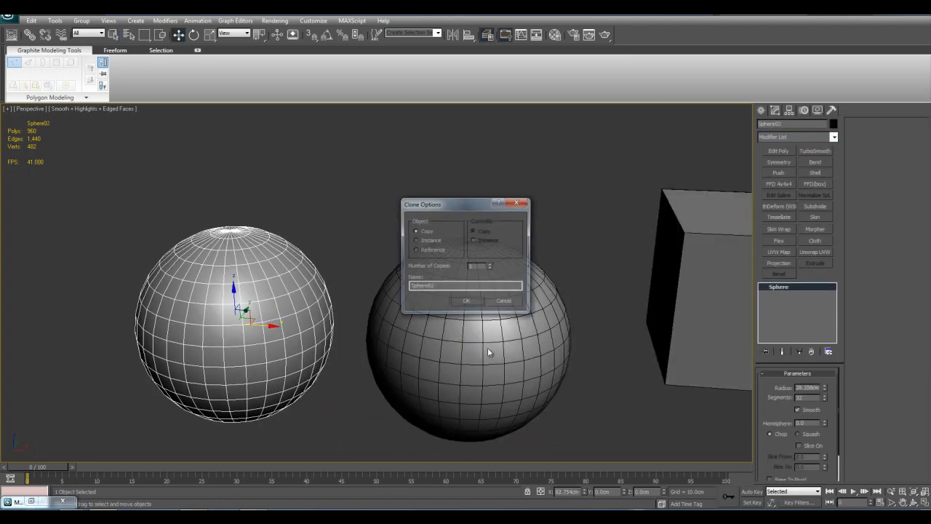
pyautogui.click(473, 300)
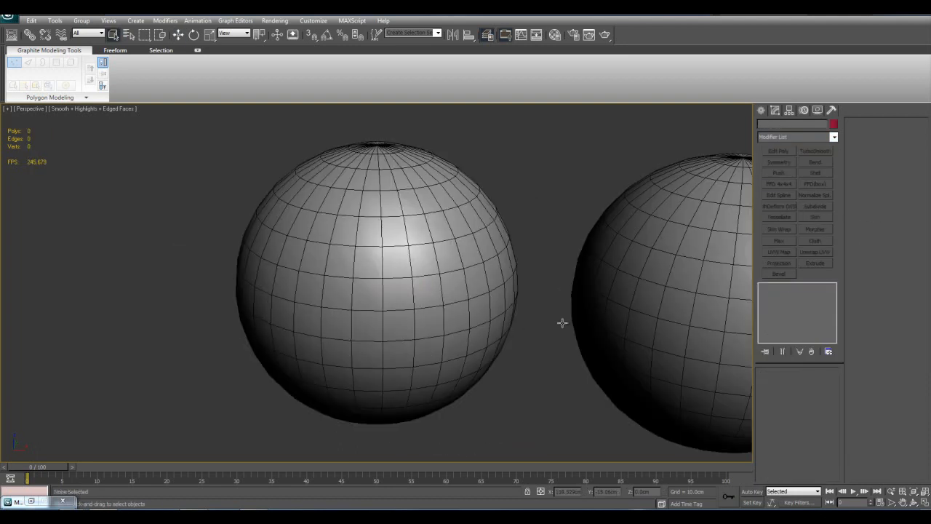
# Add an Edit Poly modifier to the original sphere and select its top vertices in see-through display
pyautogui.click(561, 323)
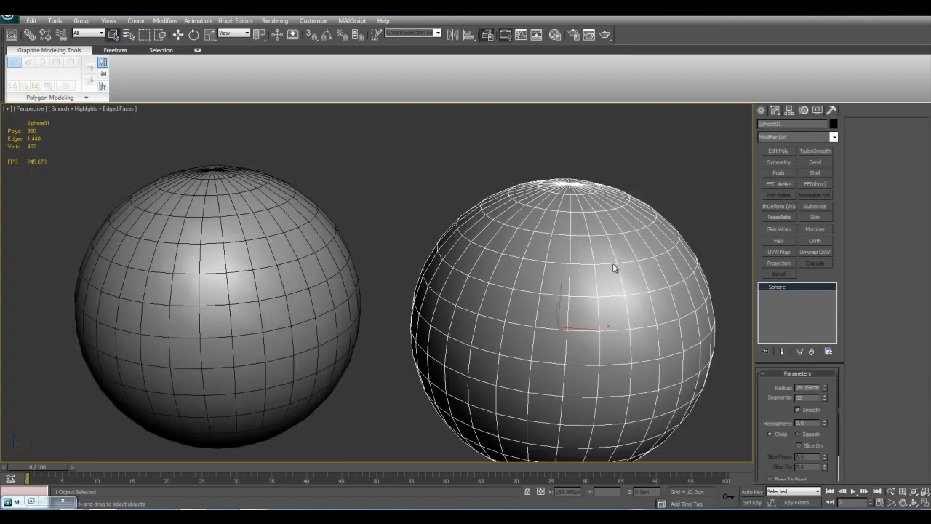
pyautogui.scroll(-3, 638, 211)
pyautogui.press('1')
pyautogui.hotkey('alt', 'x')
pyautogui.keyDown('alt'); pyautogui.moveTo(488, 220); pyautogui.dragTo(491, 207, button='middle'); pyautogui.keyUp('alt')
pyautogui.moveTo(397, 187); pyautogui.dragTo(611, 232)
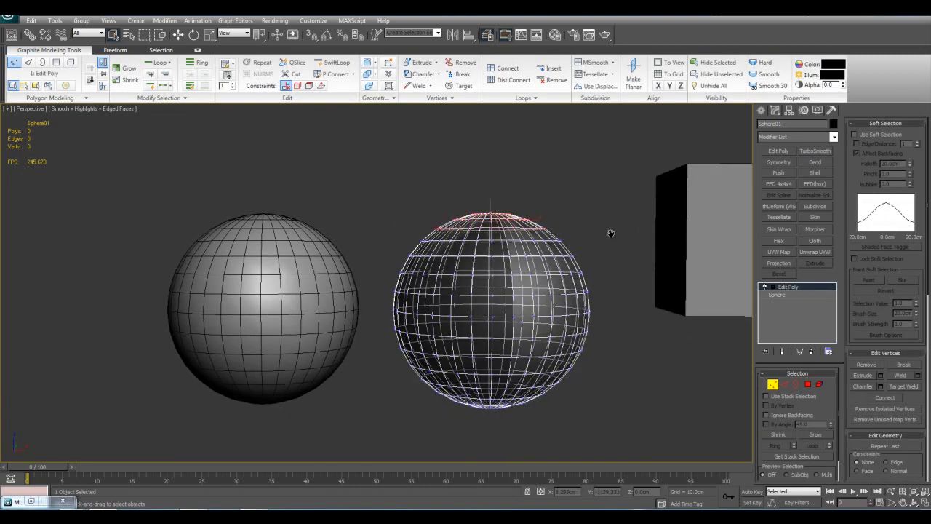
# Enable soft selection and move the sphere's top vertices upward along Z to stretch its upper half
pyautogui.hotkey('alt', 'x')
pyautogui.keyDown('alt'); pyautogui.moveTo(610, 233); pyautogui.dragTo(602, 260, button='middle'); pyautogui.keyUp('alt')
pyautogui.click(855, 135)
pyautogui.press('w')
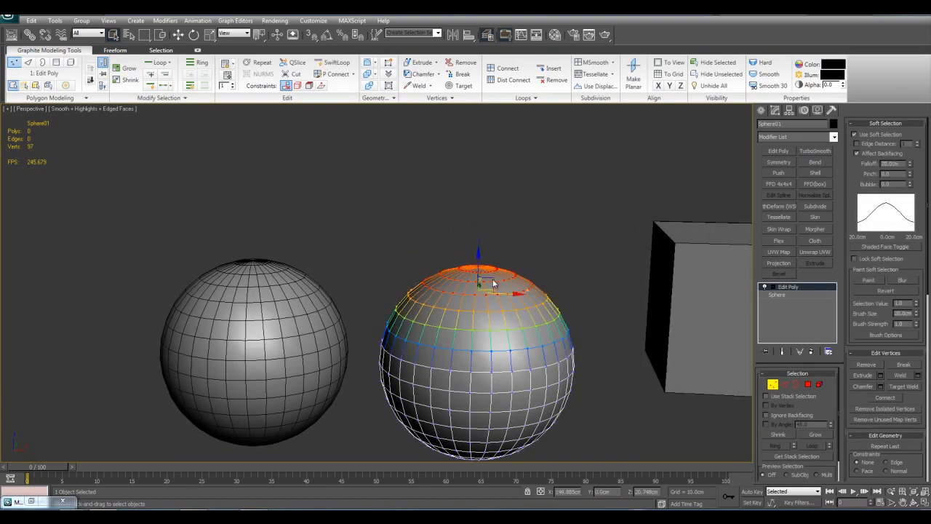
pyautogui.moveTo(479, 262); pyautogui.dragTo(485, 172)
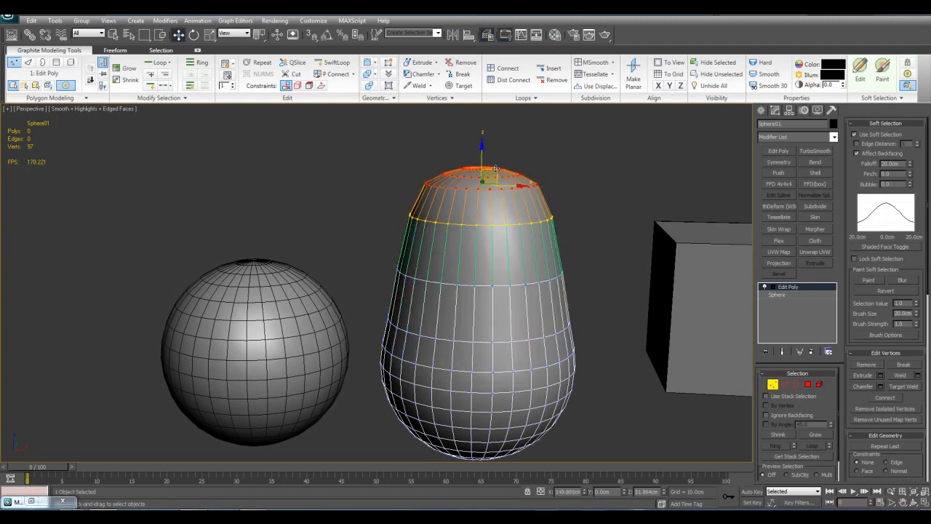
pyautogui.scroll(-4, 498, 195)
pyautogui.scroll(3, 514, 250)
# Select the vertex ring midway up the stretched sphere, scale it down to about 63% as a waist, and leave vertex editing
pyautogui.moveTo(355, 255); pyautogui.dragTo(570, 288)
pyautogui.press('r')
pyautogui.moveTo(467, 266); pyautogui.dragTo(464, 296)
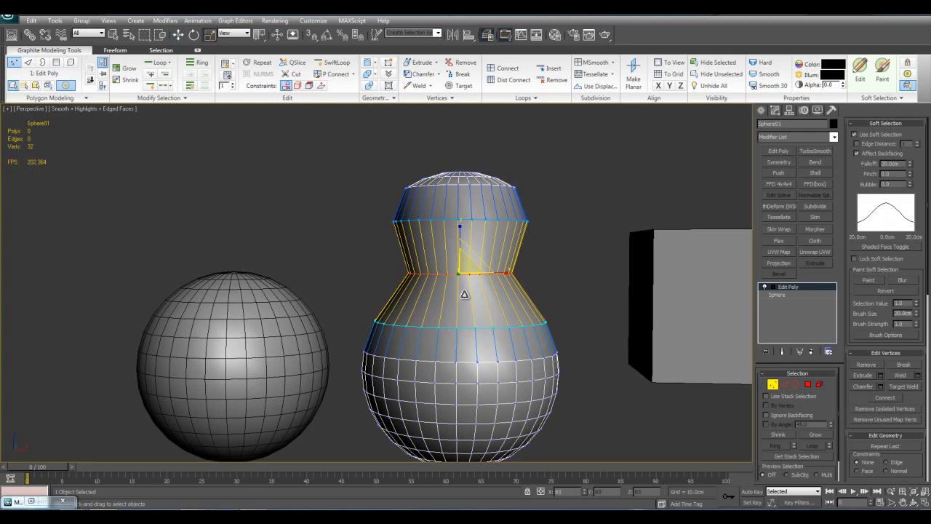
pyautogui.press('1')
pyautogui.click(556, 245)
pyautogui.keyDown('alt'); pyautogui.moveTo(490, 291); pyautogui.dragTo(460, 330, button='middle'); pyautogui.keyUp('alt')
pyautogui.click(459, 329)
pyautogui.moveTo(551, 390); pyautogui.dragTo(512, 378, button='middle')
pyautogui.moveTo(456, 320); pyautogui.dragTo(521, 304, button='middle')
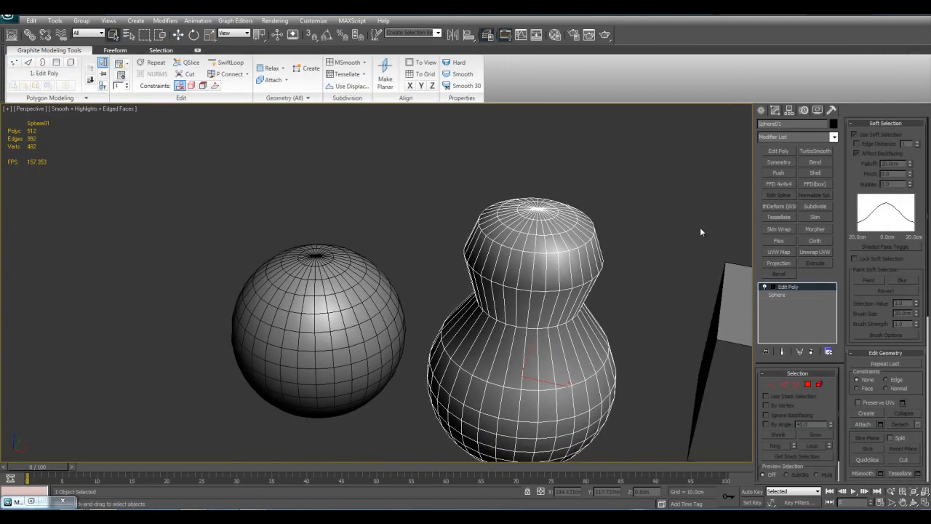
# Apply the Preserve modifier to the deformed sphere and pick the undeformed sphere copy as its original
pyautogui.click(834, 137)
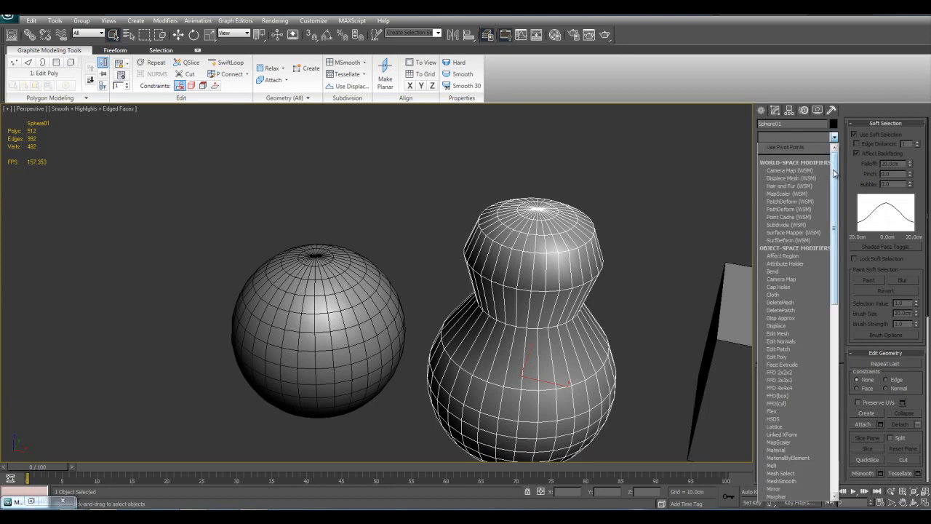
pyautogui.moveTo(834, 172); pyautogui.dragTo(833, 285)
pyautogui.click(794, 326)
pyautogui.keyDown('alt'); pyautogui.moveTo(660, 341); pyautogui.dragTo(657, 317, button='middle'); pyautogui.keyUp('alt')
pyautogui.moveTo(656, 317); pyautogui.dragTo(661, 296, button='middle')
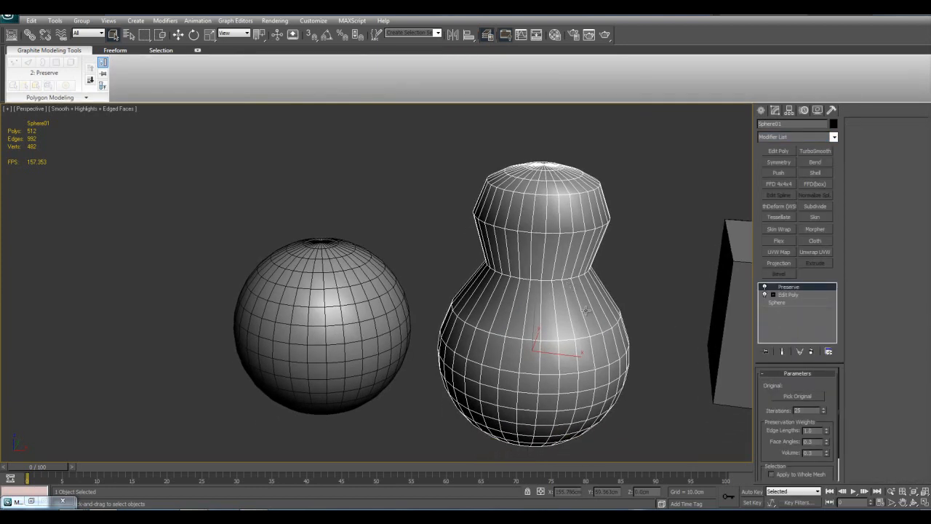
pyautogui.click(798, 396)
pyautogui.click(604, 322)
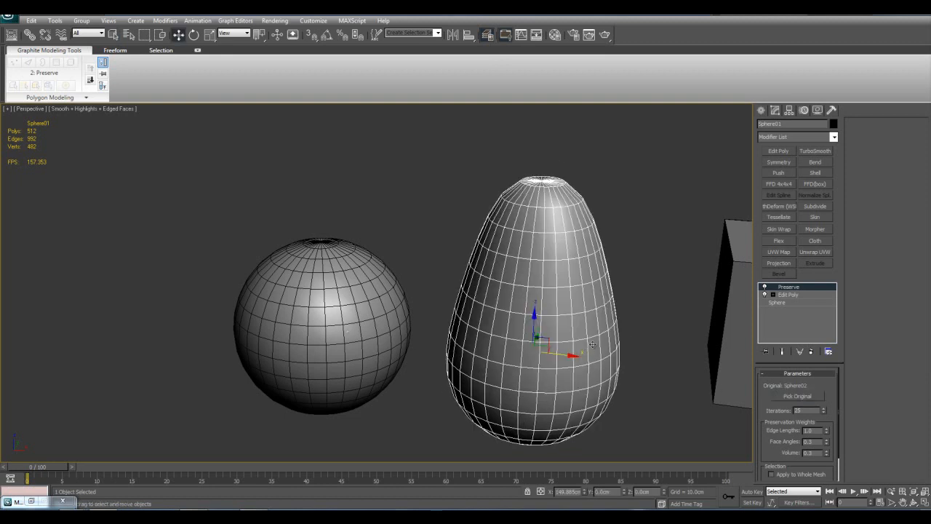
# Inspect the preserved shape and toggle the Preserve modifier off and on to compare it with the Edit Poly shape
pyautogui.scroll(1, 604, 322)
pyautogui.scroll(1, 605, 322)
pyautogui.moveTo(604, 321); pyautogui.dragTo(582, 311, button='middle')
pyautogui.scroll(-2, 561, 318)
pyautogui.scroll(2, 582, 311)
pyautogui.click(765, 288)
pyautogui.scroll(-2, 683, 307)
pyautogui.moveTo(683, 307); pyautogui.dragTo(640, 298, button='middle')
pyautogui.click(765, 287)
pyautogui.moveTo(537, 307); pyautogui.dragTo(552, 309, button='middle')
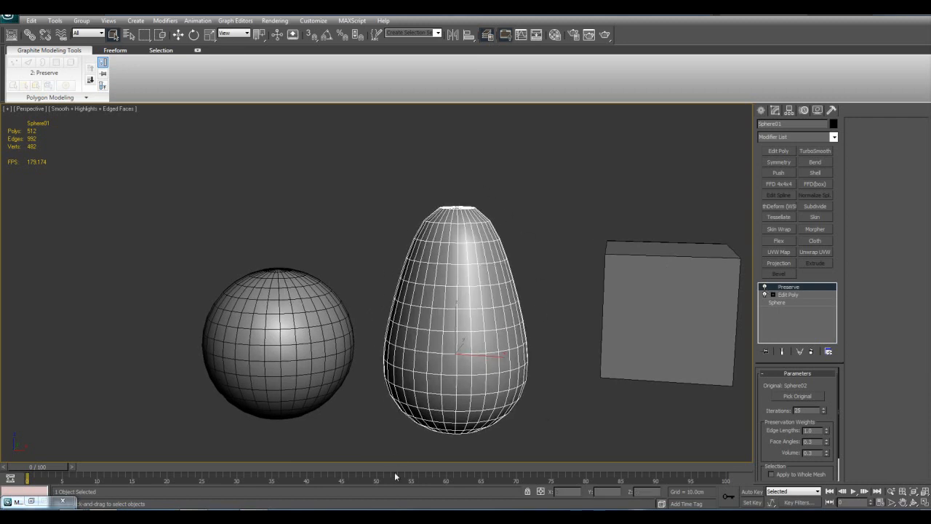
# Compare the preserved mesh with the sphere copy, toggling Preserve repeatedly and leaving it off
pyautogui.scroll(3, 565, 245)
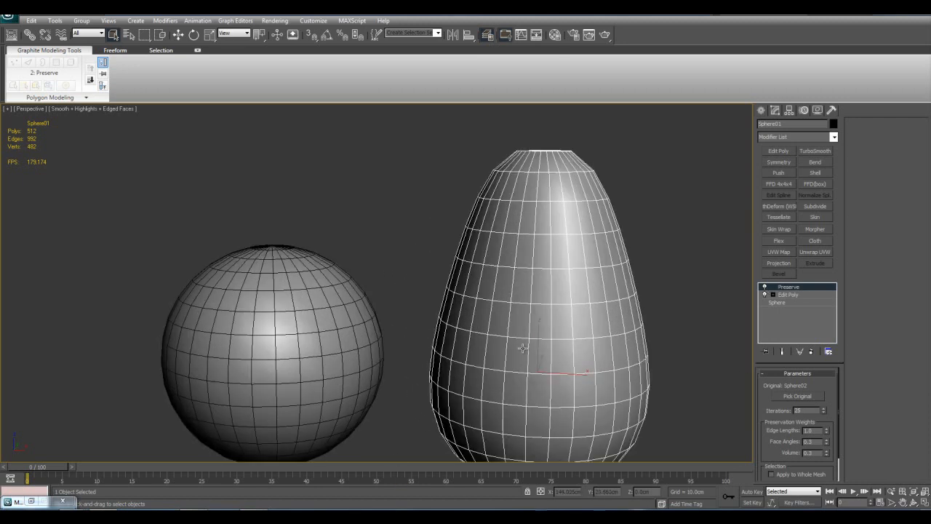
pyautogui.scroll(-2, 545, 318)
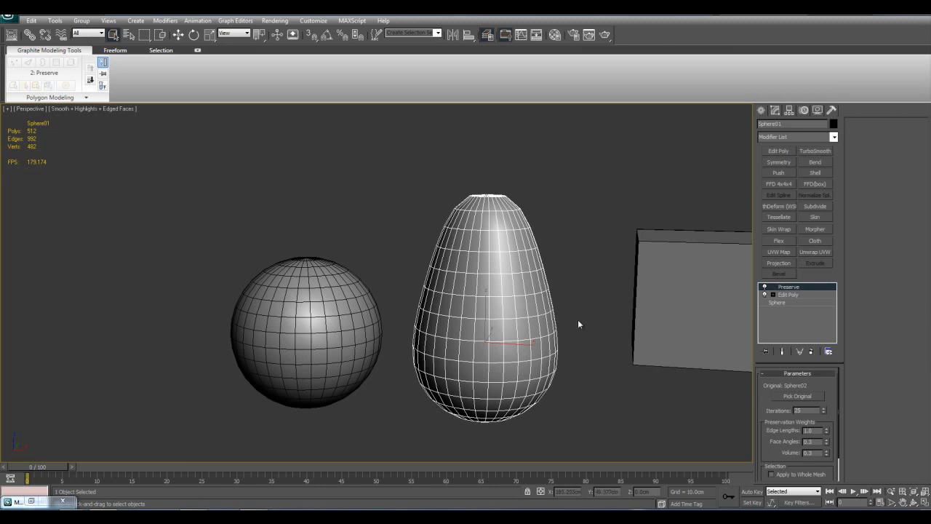
pyautogui.moveTo(440, 358); pyautogui.dragTo(463, 365, button='middle')
pyautogui.click(766, 288)
pyautogui.click(766, 288)
pyautogui.click(766, 289)
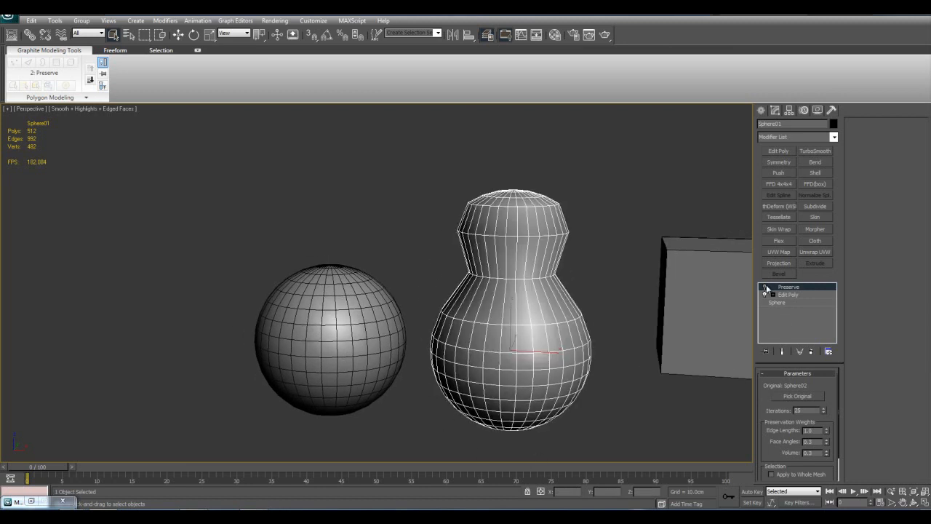
# Toggle the Preserve modifier on and off repeatedly to compare the preserved shape with the waisted Edit Poly shape up close
pyautogui.click(766, 288)
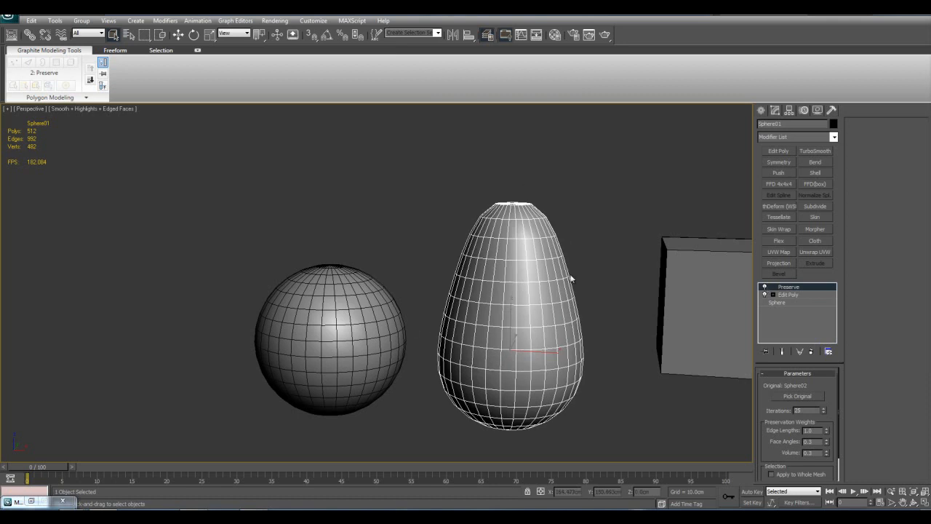
pyautogui.click(765, 288)
pyautogui.click(766, 288)
pyautogui.click(765, 288)
pyautogui.click(765, 288)
pyautogui.scroll(4, 567, 266)
pyautogui.moveTo(489, 286); pyautogui.dragTo(574, 339, button='middle')
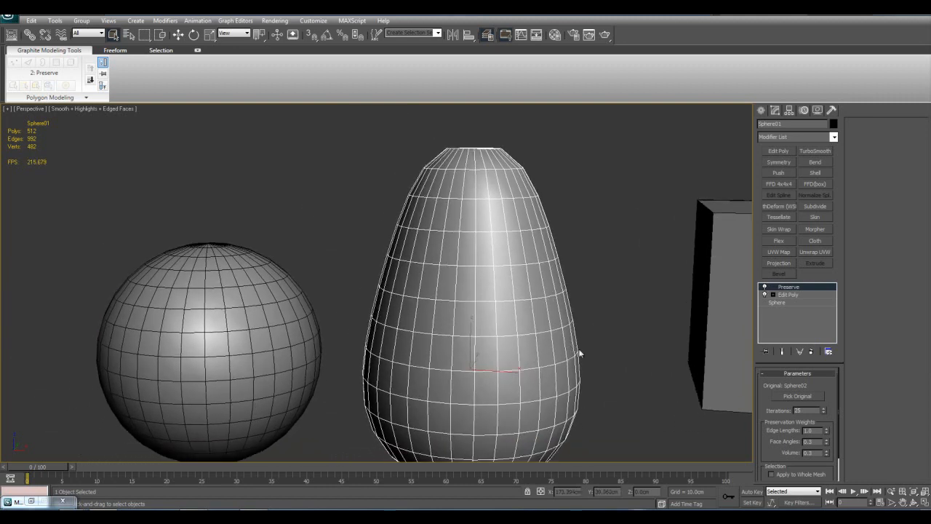
pyautogui.click(765, 288)
pyautogui.click(766, 288)
pyautogui.click(765, 288)
pyautogui.click(765, 288)
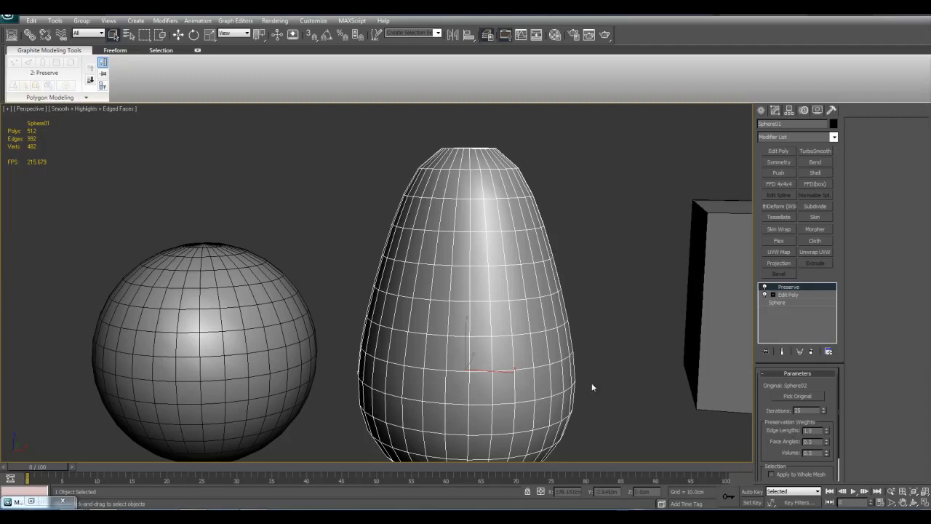
# Examine the preserved sphere's edge spacing and silhouette from nearer and farther views, beside the undeformed sphere copy
pyautogui.moveTo(579, 366); pyautogui.dragTo(571, 367, button='middle')
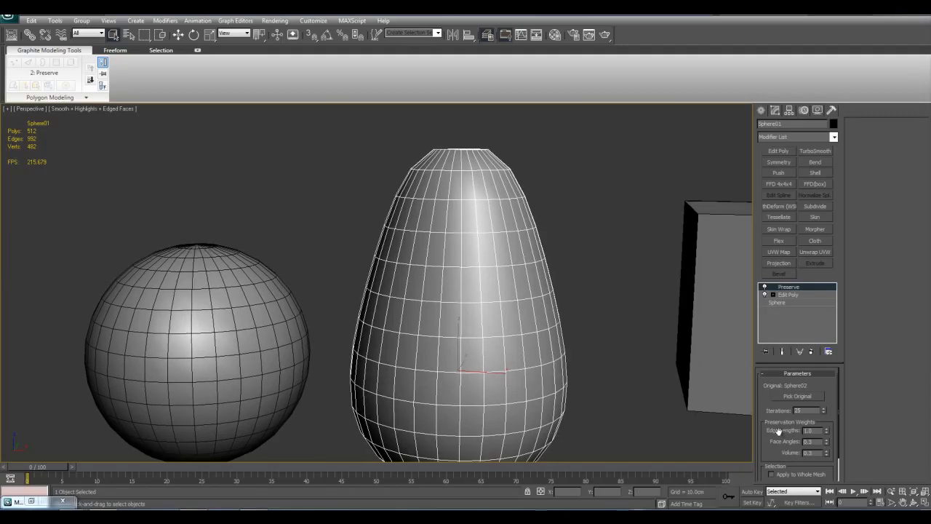
pyautogui.moveTo(460, 265); pyautogui.dragTo(468, 249, button='middle')
pyautogui.moveTo(550, 329); pyautogui.dragTo(559, 316, button='middle')
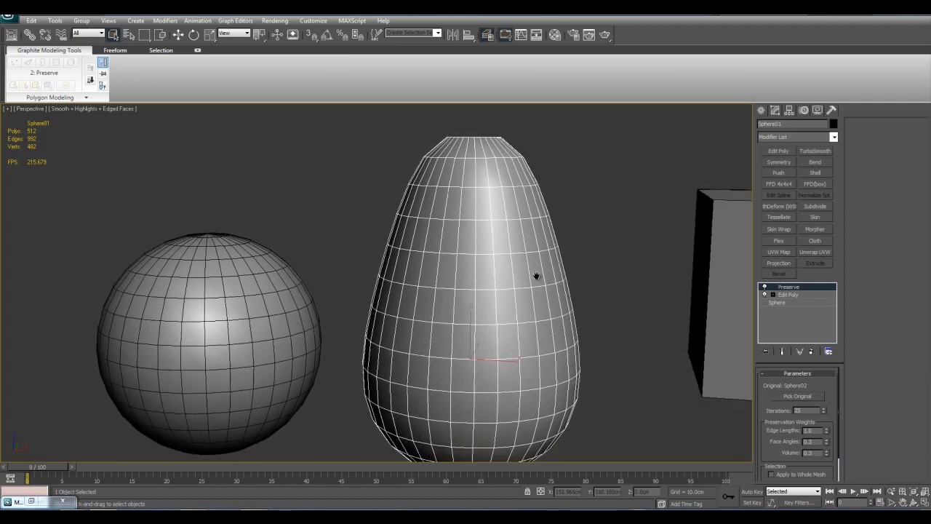
pyautogui.scroll(-3, 536, 274)
pyautogui.scroll(3, 705, 310)
pyautogui.moveTo(705, 310); pyautogui.dragTo(613, 284, button='middle')
pyautogui.click(763, 289)
pyautogui.click(764, 289)
pyautogui.scroll(-3, 538, 284)
pyautogui.scroll(3, 547, 285)
pyautogui.moveTo(549, 286); pyautogui.dragTo(555, 288, button='middle')
pyautogui.scroll(-3, 556, 288)
pyautogui.moveTo(555, 288); pyautogui.dragTo(637, 313, button='middle')
# Compare the full deformed sphere with Preserve disabled and enabled several times, leaving the modifier enabled
pyautogui.click(764, 288)
pyautogui.click(764, 288)
pyautogui.click(765, 288)
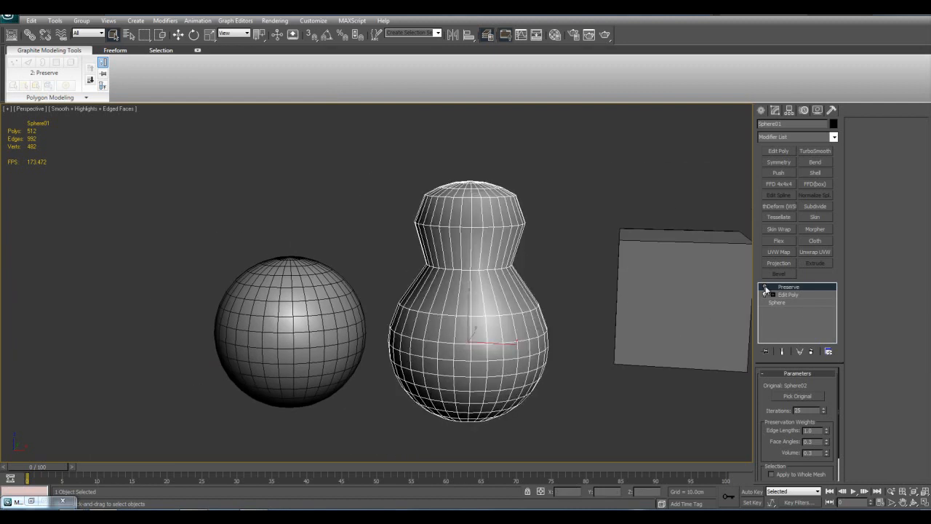
pyautogui.click(764, 288)
pyautogui.click(765, 288)
pyautogui.click(765, 288)
pyautogui.click(764, 288)
pyautogui.click(764, 288)
pyautogui.click(764, 288)
pyautogui.click(764, 288)
pyautogui.click(765, 288)
pyautogui.click(764, 288)
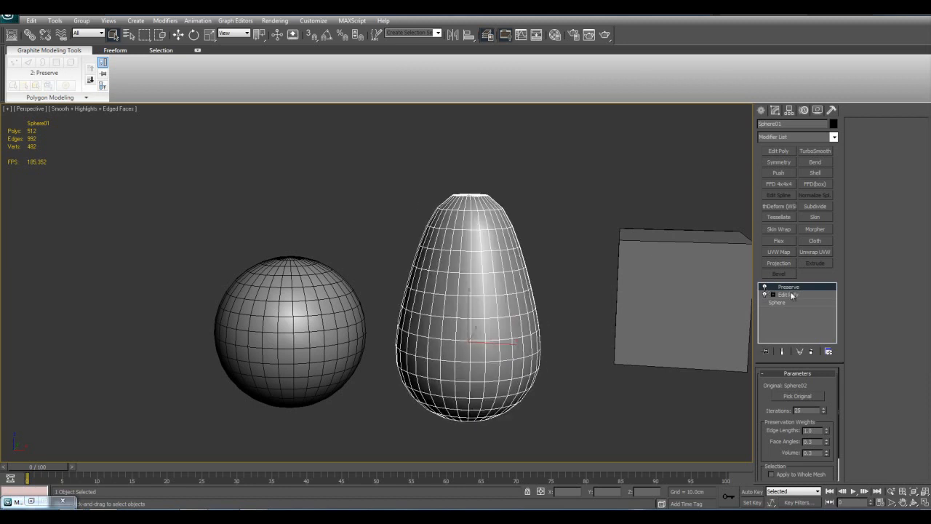
# Remove the Preserve and Edit Poly modifiers from the deformed sphere and delete the sphere copy
pyautogui.rightClick(791, 291)
pyautogui.click(817, 306)
pyautogui.click(341, 322)
pyautogui.moveTo(720, 333); pyautogui.dragTo(665, 360, button='middle')
pyautogui.press('Delete')
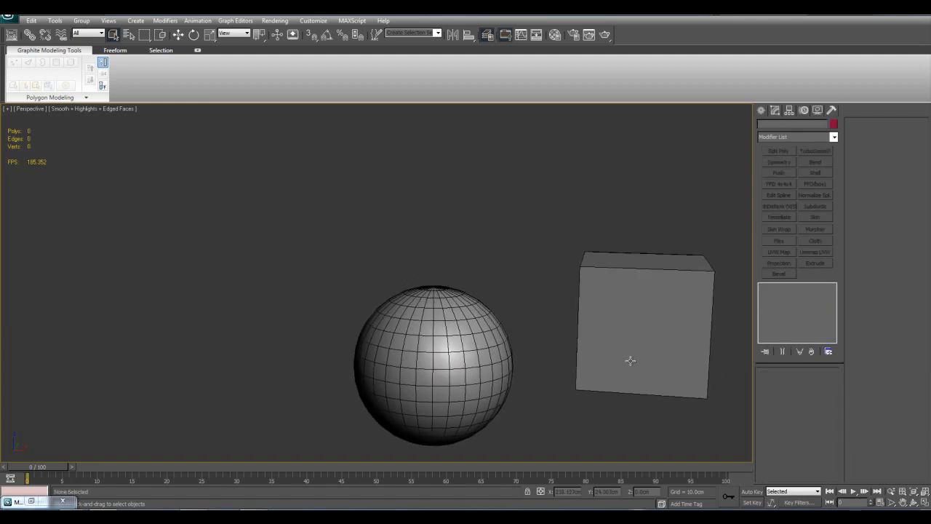
# Select the remaining sphere and apply the ProOptimizer modifier to it
pyautogui.click(443, 354)
pyautogui.press('z')
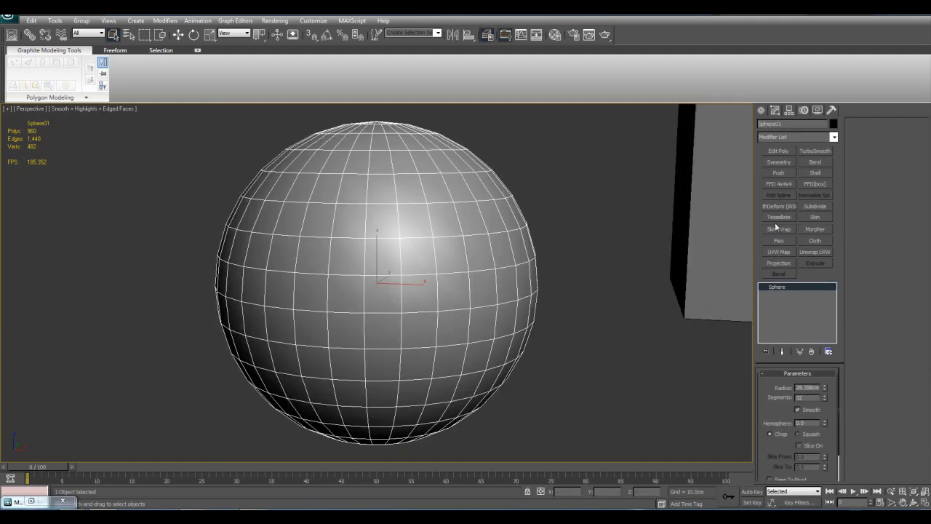
pyautogui.click(834, 138)
pyautogui.scroll(-2, 830, 233)
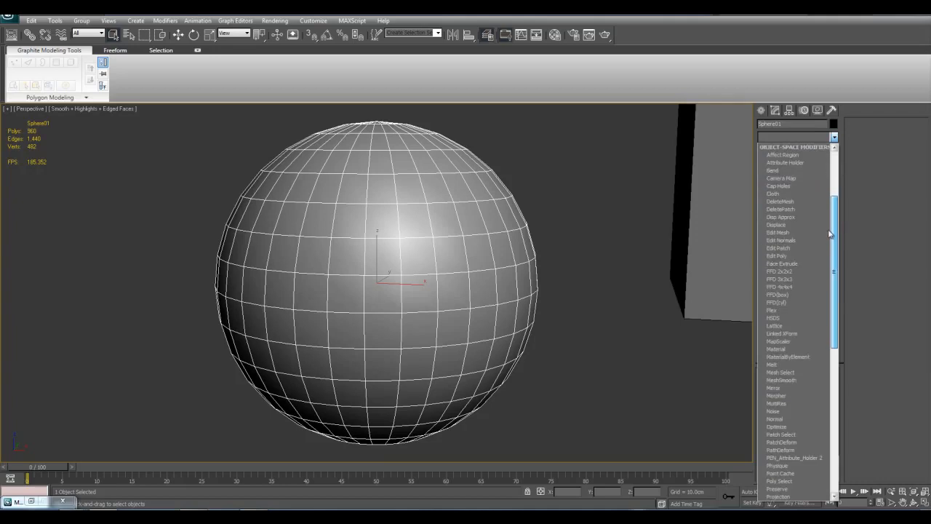
pyautogui.scroll(-3, 829, 248)
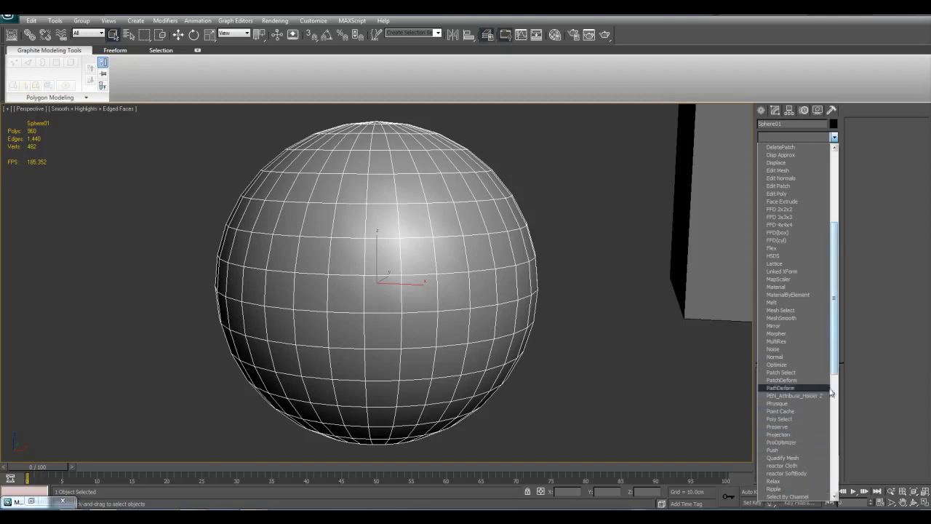
pyautogui.click(783, 442)
pyautogui.moveTo(615, 365); pyautogui.dragTo(637, 387, button='middle')
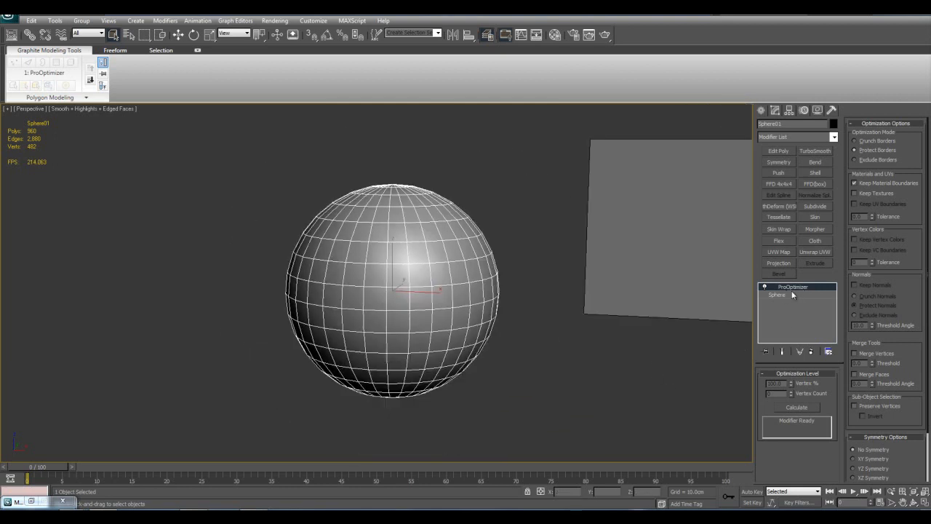
# Examine the sphere's unoptimized wireframe from several angles and distances
pyautogui.moveTo(575, 304); pyautogui.dragTo(615, 354, button='middle')
pyautogui.press('z')
pyautogui.scroll(-3, 594, 345)
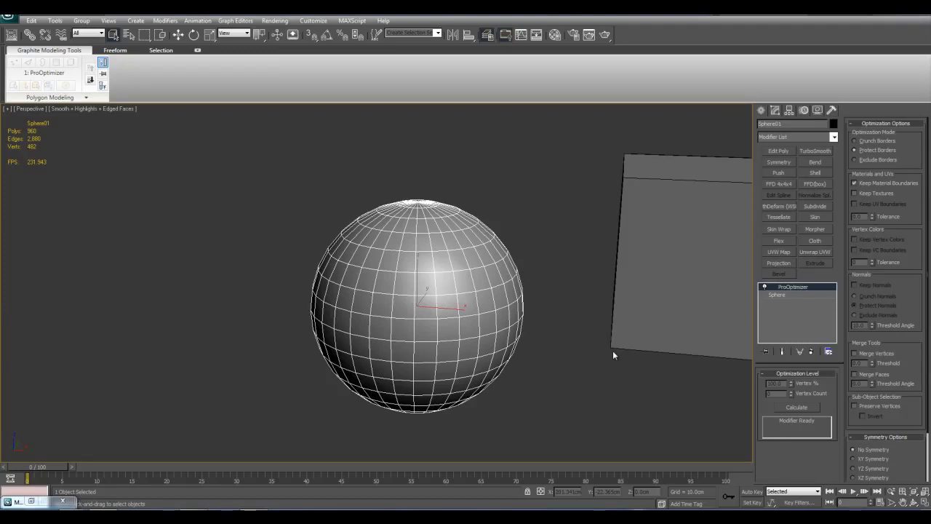
pyautogui.moveTo(612, 351); pyautogui.dragTo(667, 381, button='middle')
pyautogui.press('z')
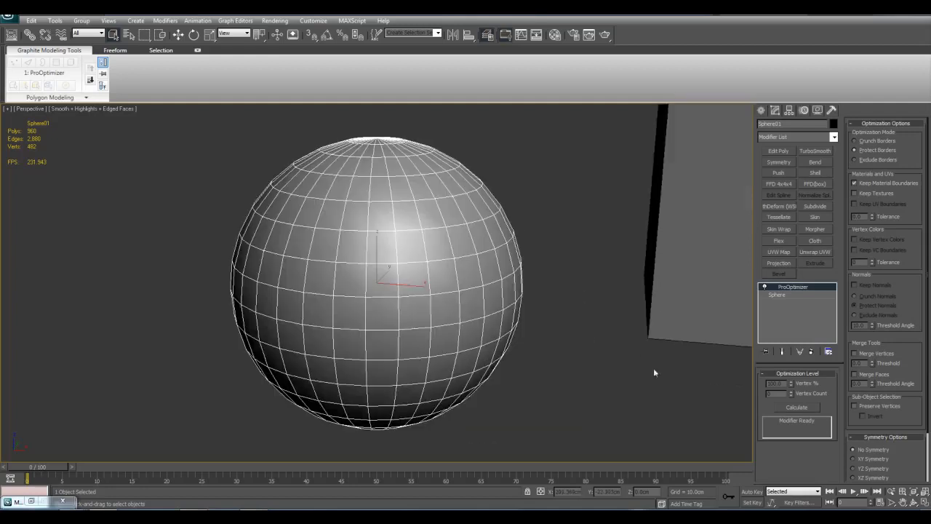
pyautogui.scroll(-4, 582, 291)
pyautogui.moveTo(505, 303); pyautogui.dragTo(523, 316, button='middle')
pyautogui.moveTo(533, 277); pyautogui.dragTo(563, 260, button='middle')
pyautogui.scroll(3, 564, 259)
pyautogui.moveTo(622, 339); pyautogui.dragTo(569, 288, button='middle')
pyautogui.moveTo(664, 253); pyautogui.dragTo(664, 278, button='middle')
# Calculate the ProOptimizer data for the sphere and set its Vertex % to 50
pyautogui.click(804, 405)
pyautogui.moveTo(559, 393); pyautogui.dragTo(581, 385, button='middle')
pyautogui.moveTo(496, 301); pyautogui.dragTo(579, 318, button='middle')
pyautogui.moveTo(686, 338); pyautogui.dragTo(641, 341, button='middle')
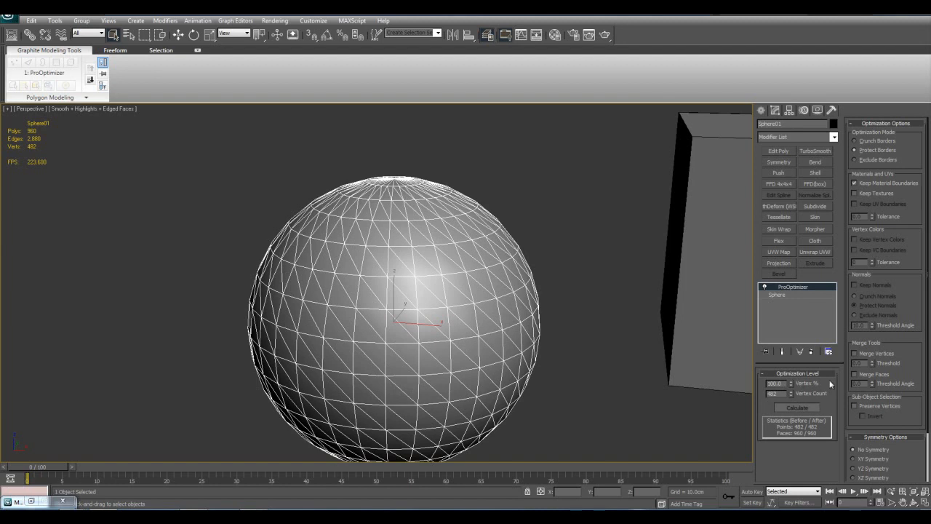
pyautogui.moveTo(786, 383); pyautogui.dragTo(658, 367)
pyautogui.write('50')
pyautogui.press('Return')
pyautogui.moveTo(518, 329); pyautogui.dragTo(539, 367, button='middle')
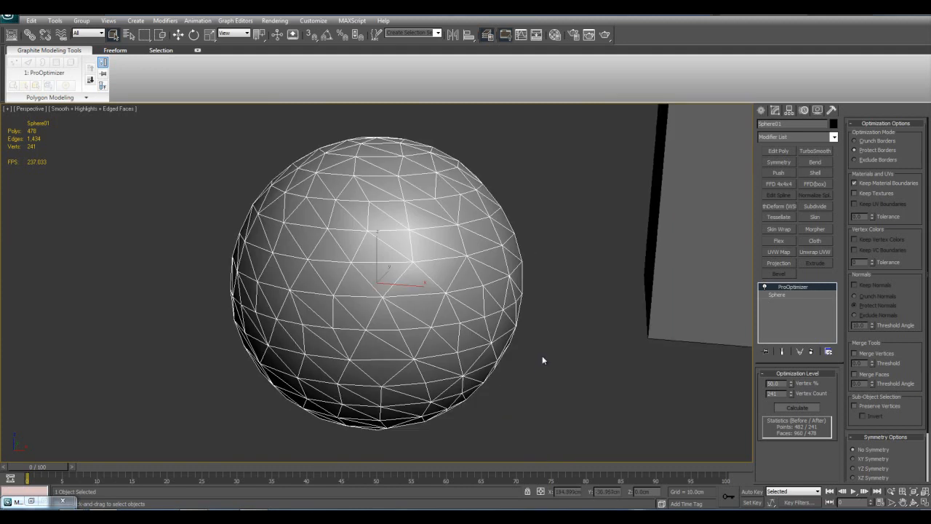
# Reduce the sphere's ProOptimizer Vertex % to 25
pyautogui.moveTo(561, 317); pyautogui.dragTo(569, 324, button='middle')
pyautogui.write('25')
pyautogui.press('Return')
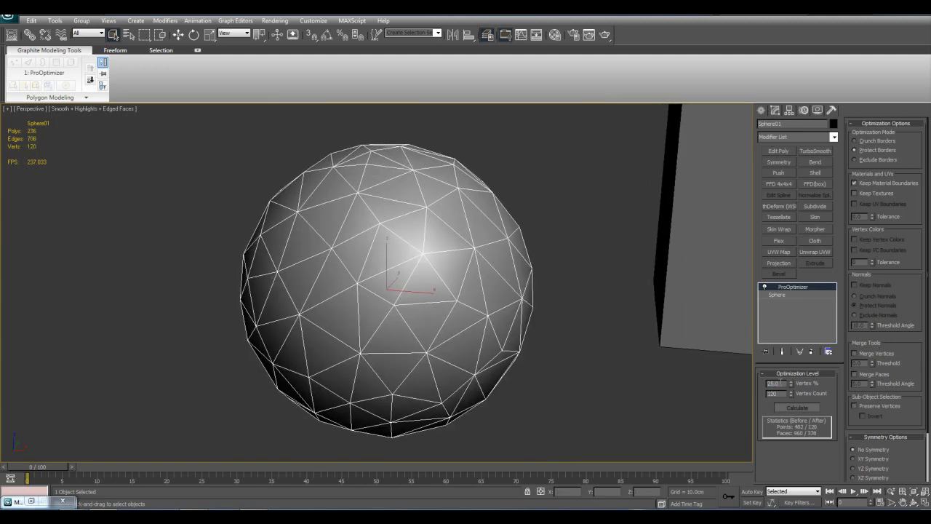
pyautogui.moveTo(583, 313); pyautogui.dragTo(595, 339, button='middle')
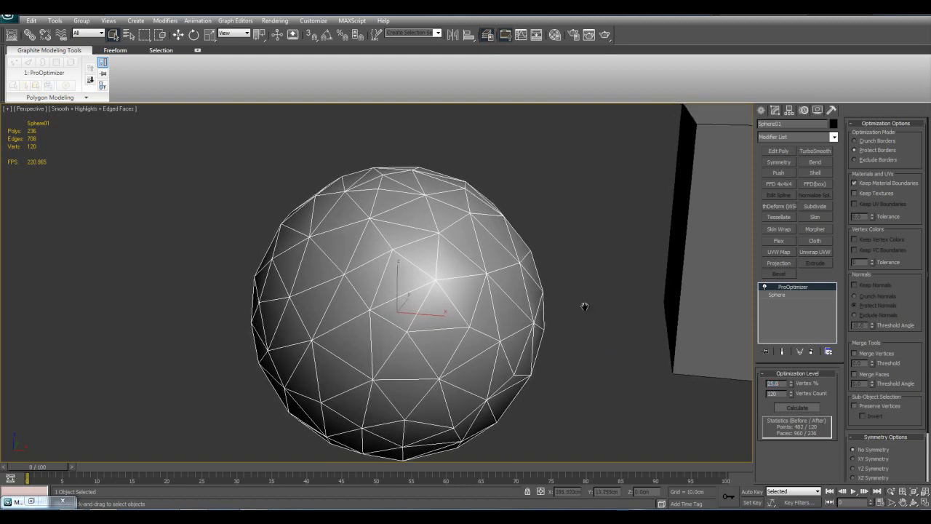
# Set the ProOptimizer Vertex % to 10 and deselect the sphere to view its reduced mesh
pyautogui.write('10')
pyautogui.press('Return')
pyautogui.moveTo(543, 318); pyautogui.dragTo(526, 288, button='middle')
pyautogui.click(588, 336)
pyautogui.moveTo(542, 238); pyautogui.dragTo(551, 252, button='middle')
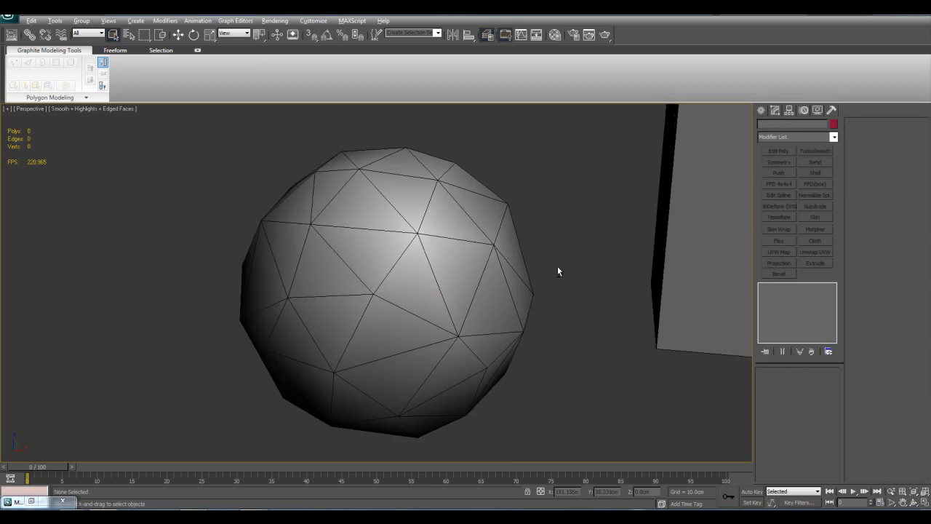
# Reselect the optimized sphere and examine its triangulated mesh from several angles and distances
pyautogui.click(503, 303)
pyautogui.moveTo(581, 325)
pyautogui.mouseDown(button='middle')
pyautogui.moveTo(571, 312)
pyautogui.moveTo(580, 334)
pyautogui.mouseUp(button='middle')
pyautogui.scroll(-5, 560, 302)
pyautogui.moveTo(530, 262)
pyautogui.keyDown('alt'); pyautogui.mouseDown(button='middle')
pyautogui.moveTo(536, 341)
pyautogui.moveTo(541, 276)
pyautogui.mouseUp(button='middle'); pyautogui.keyUp('alt')
pyautogui.scroll(4, 541, 298)
pyautogui.moveTo(542, 323); pyautogui.dragTo(540, 260, button='middle')
pyautogui.scroll(3, 547, 331)
pyautogui.scroll(-3, 586, 306)
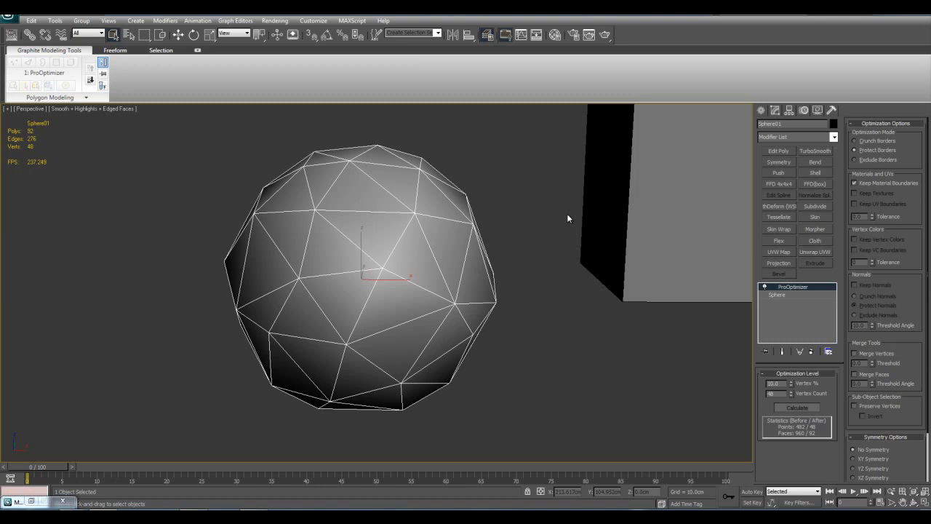
pyautogui.keyDown('alt'); pyautogui.moveTo(567, 216); pyautogui.dragTo(511, 275, button='middle'); pyautogui.keyUp('alt')
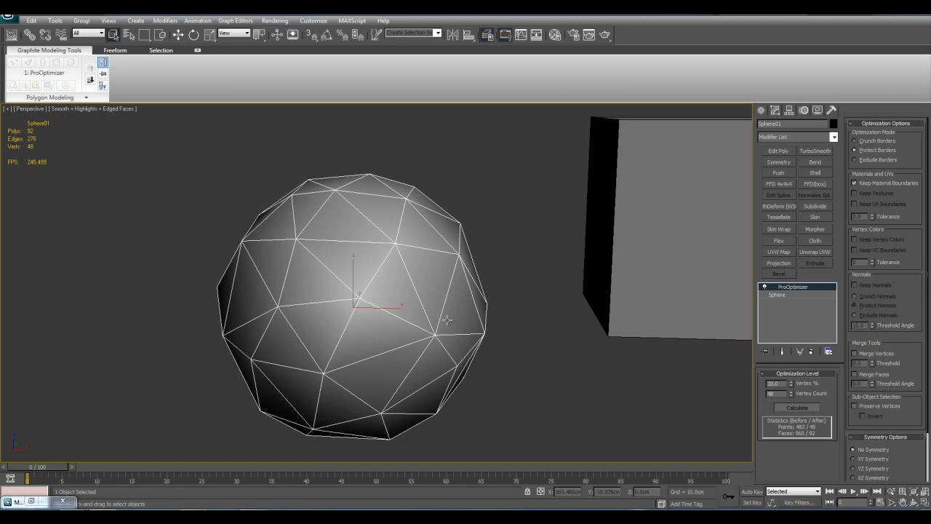
pyautogui.scroll(-2, 574, 250)
pyautogui.moveTo(542, 262); pyautogui.dragTo(572, 263, button='middle')
pyautogui.scroll(2, 581, 269)
pyautogui.scroll(-1, 584, 275)
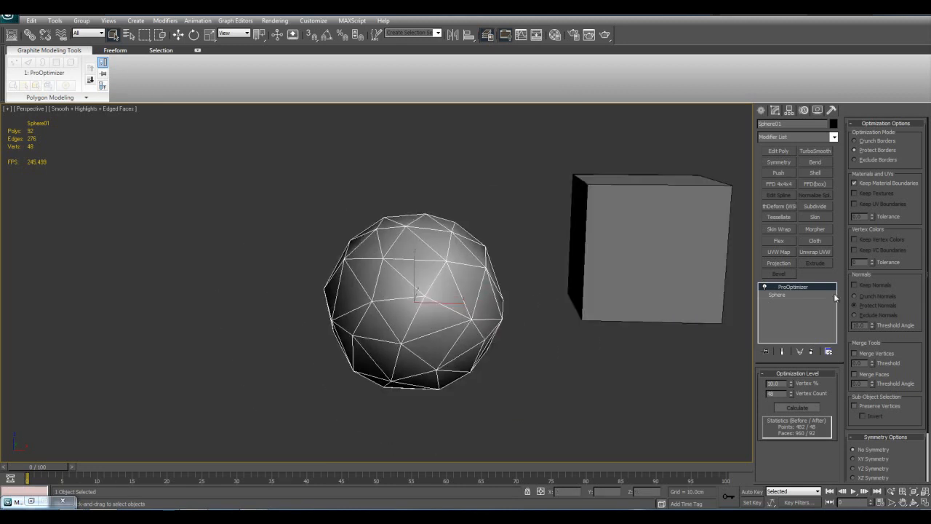
# Set the ProOptimizer Vertex % to 5 and check the sphere from a distance with edged faces off and on
pyautogui.doubleClick(780, 383)
pyautogui.write('5')
pyautogui.press('Return')
pyautogui.moveTo(549, 313)
pyautogui.mouseDown(button='middle')
pyautogui.moveTo(525, 332)
pyautogui.moveTo(531, 358)
pyautogui.moveTo(557, 328)
pyautogui.mouseUp(button='middle')
pyautogui.scroll(-4, 525, 341)
pyautogui.press('F4')
pyautogui.scroll(-2, 391, 299)
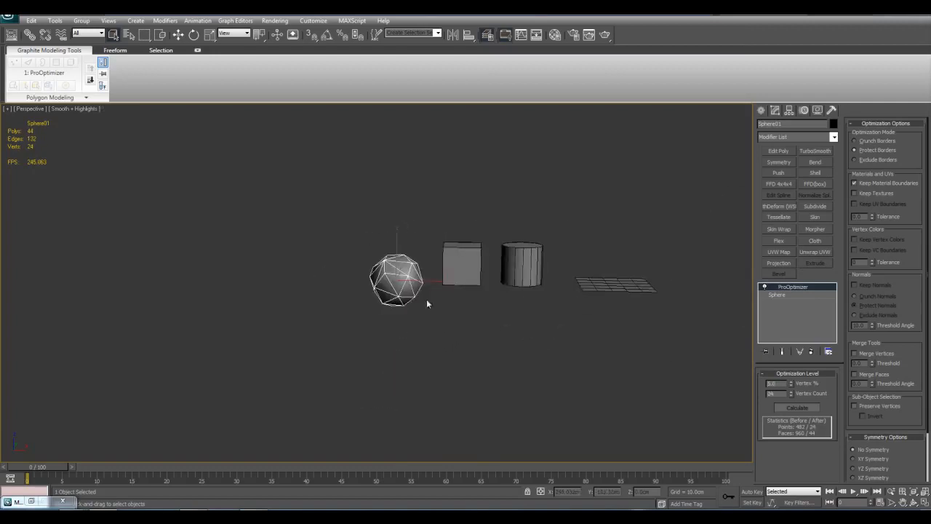
pyautogui.scroll(2, 438, 283)
pyautogui.press('F4')
pyautogui.scroll(-4, 475, 340)
pyautogui.scroll(8, 436, 331)
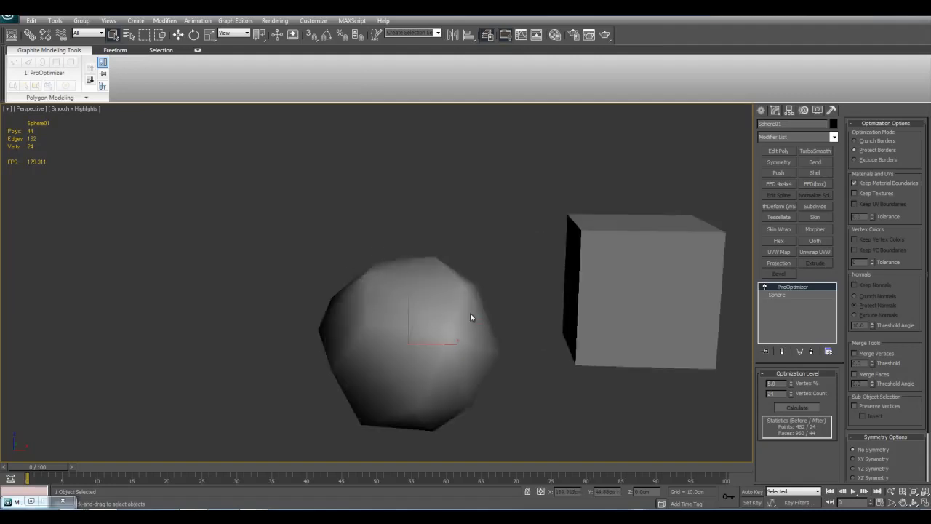
pyautogui.press('z')
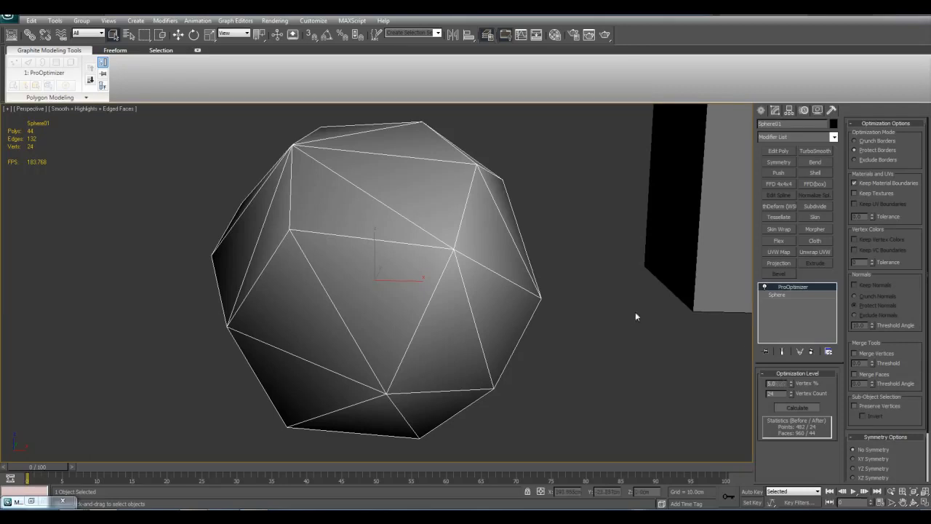
# Compare the 5% sphere with and without edged faces at different distances and viewing angles
pyautogui.moveTo(631, 315); pyautogui.dragTo(634, 322, button='middle')
pyautogui.scroll(-5, 578, 313)
pyautogui.press('F4')
pyautogui.moveTo(529, 307); pyautogui.dragTo(536, 319, button='middle')
pyautogui.scroll(-3, 537, 318)
pyautogui.scroll(8, 536, 318)
pyautogui.press('F4')
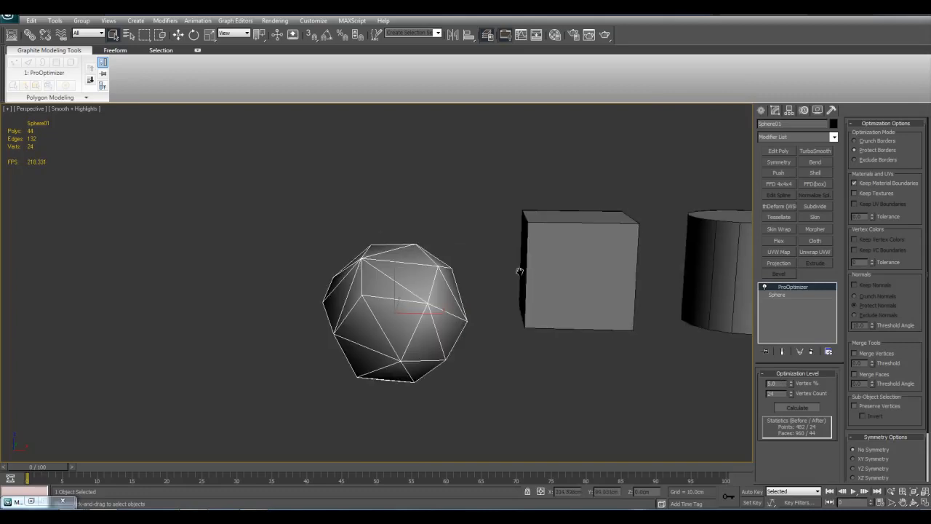
pyautogui.moveTo(529, 271); pyautogui.dragTo(534, 286, button='middle')
pyautogui.scroll(6, 535, 286)
pyautogui.scroll(-5, 536, 282)
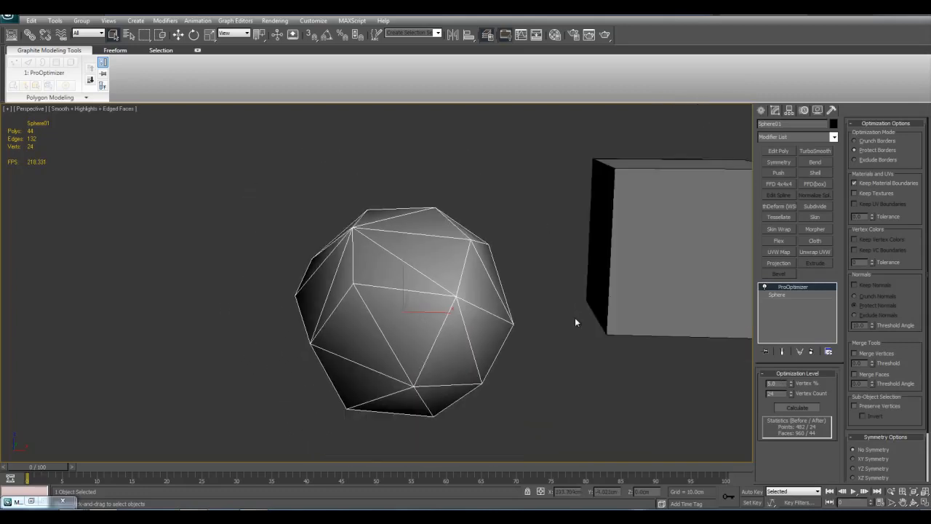
pyautogui.keyDown('alt'); pyautogui.moveTo(565, 301); pyautogui.dragTo(566, 296, button='middle'); pyautogui.keyUp('alt')
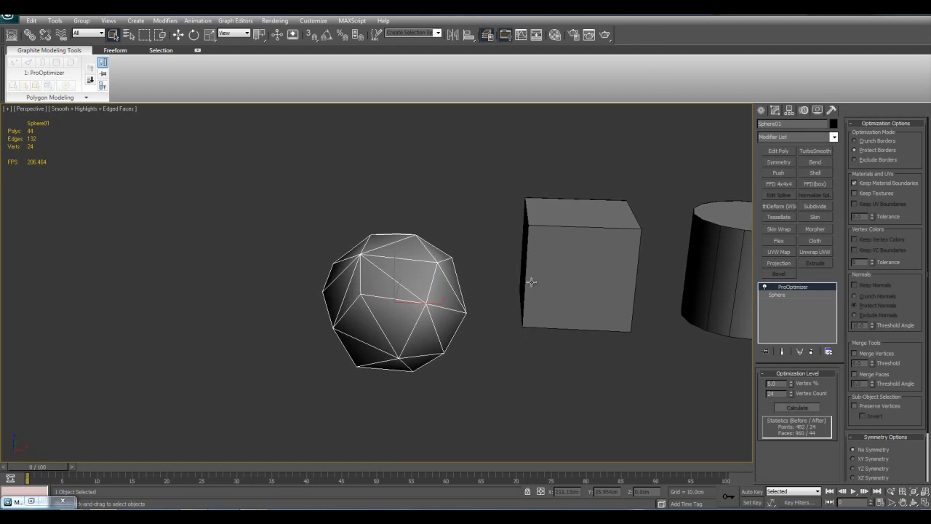
pyautogui.moveTo(408, 263); pyautogui.dragTo(412, 267, button='middle')
pyautogui.press('F4')
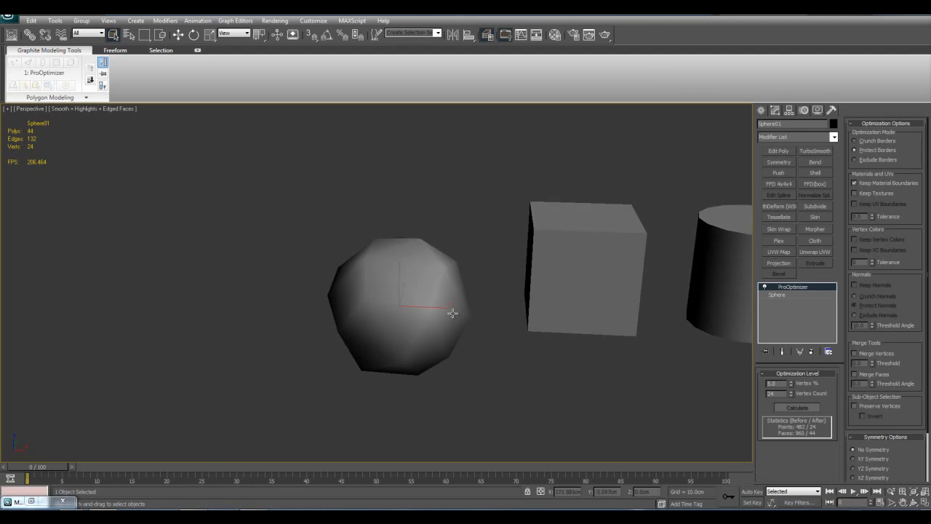
pyautogui.scroll(-10, 481, 319)
pyautogui.scroll(6, 481, 319)
pyautogui.moveTo(512, 346); pyautogui.dragTo(519, 343, button='middle')
pyautogui.press('F4')
pyautogui.scroll(5, 537, 352)
pyautogui.scroll(2, 520, 344)
pyautogui.scroll(-2, 797, 385)
# Drop the ProOptimizer Vertex % to 0, restore it to 100, and view the sphere from afar without edged faces
pyautogui.rightClick(792, 382)
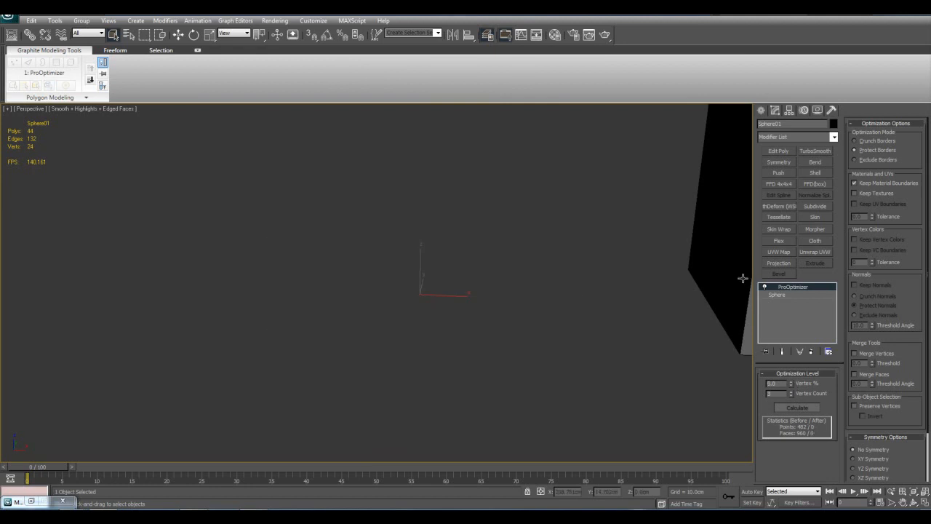
pyautogui.doubleClick(783, 384)
pyautogui.write('100')
pyautogui.press('Return')
pyautogui.scroll(-3, 507, 344)
pyautogui.press('F4')
pyautogui.scroll(-8, 495, 377)
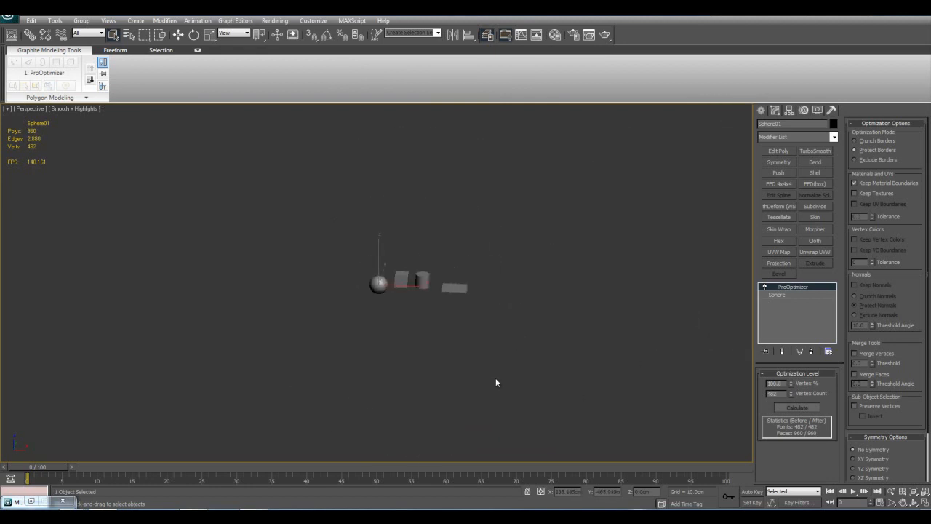
# Set the ProOptimizer Vertex % to 10 and compare the sphere from afar and up close, toggling edged faces
pyautogui.moveTo(785, 382); pyautogui.dragTo(692, 368)
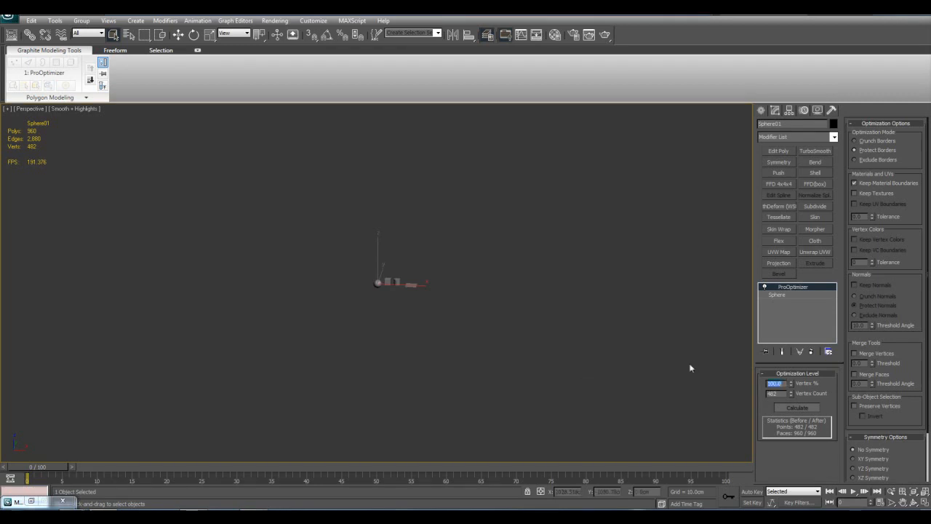
pyautogui.write('10')
pyautogui.press('Return')
pyautogui.scroll(5, 570, 308)
pyautogui.press('F4')
pyautogui.keyDown('alt'); pyautogui.moveTo(571, 309); pyautogui.dragTo(558, 321, button='middle'); pyautogui.keyUp('alt')
pyautogui.scroll(-4, 564, 321)
pyautogui.press('z')
pyautogui.press('F4')
# Delete the ProOptimizer modifier from the sphere and look through the available modifiers without applying one
pyautogui.rightClick(788, 288)
pyautogui.click(805, 306)
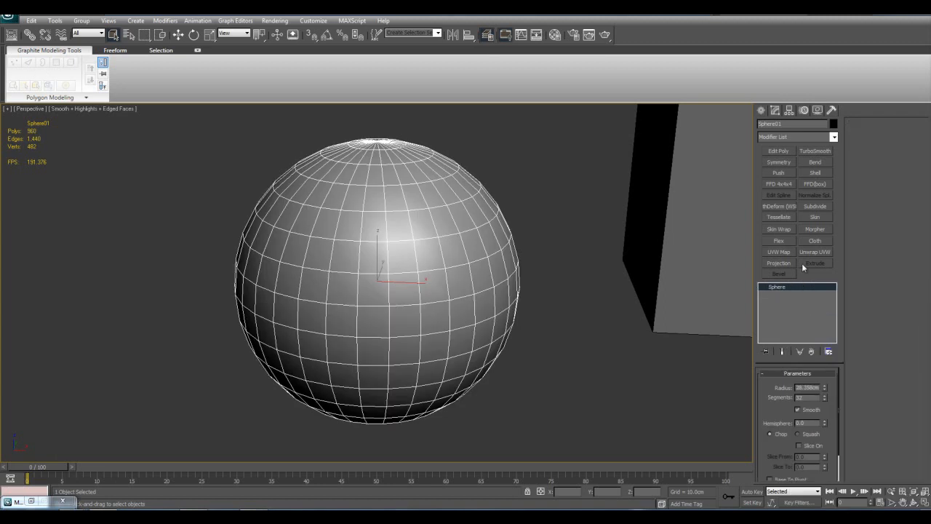
pyautogui.click(833, 137)
pyautogui.moveTo(835, 189); pyautogui.dragTo(835, 282)
pyautogui.scroll(-3, 835, 284)
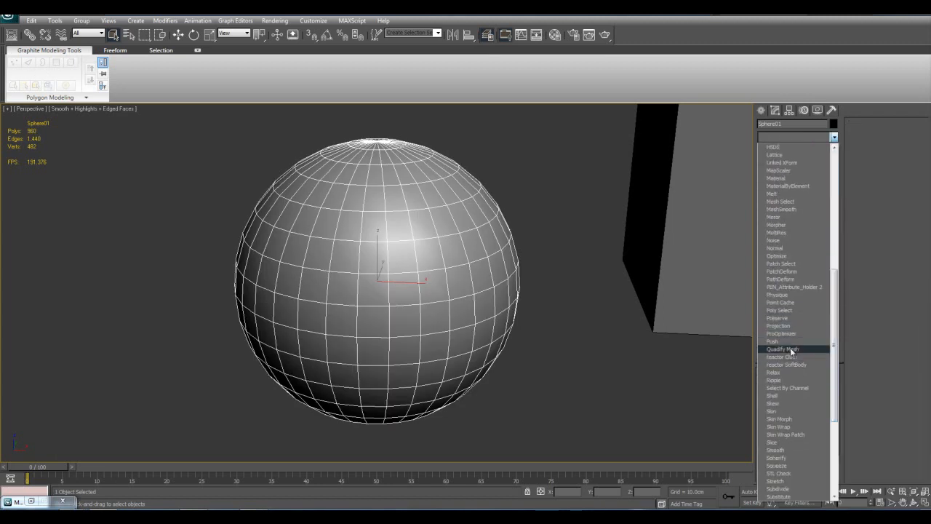
pyautogui.click(640, 352)
pyautogui.scroll(-4, 638, 352)
pyautogui.moveTo(631, 339); pyautogui.dragTo(543, 329, button='middle')
pyautogui.scroll(-2, 568, 324)
pyautogui.moveTo(596, 319); pyautogui.dragTo(613, 349, button='middle')
pyautogui.moveTo(425, 322); pyautogui.dragTo(486, 322, button='middle')
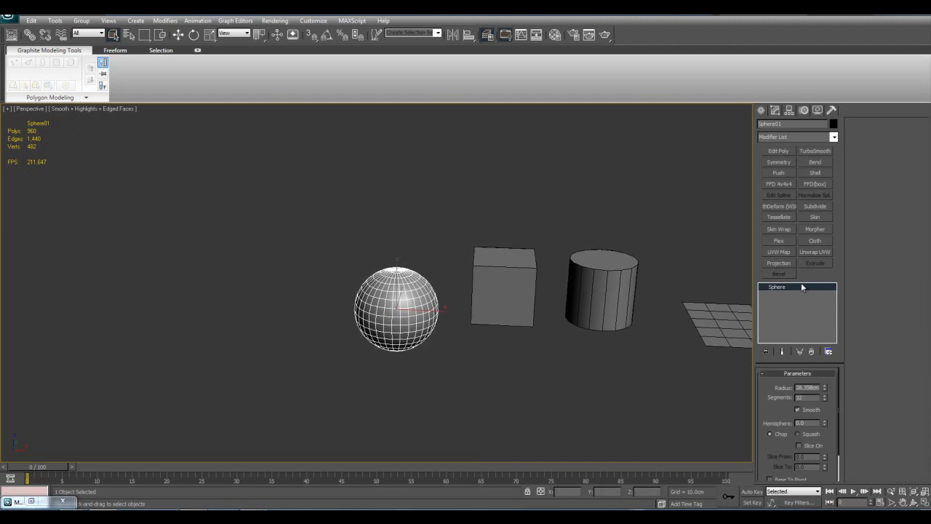
# Add a Push modifier to the sphere and vary its Push Value to see the effect on the surface
pyautogui.press('z')
pyautogui.click(788, 176)
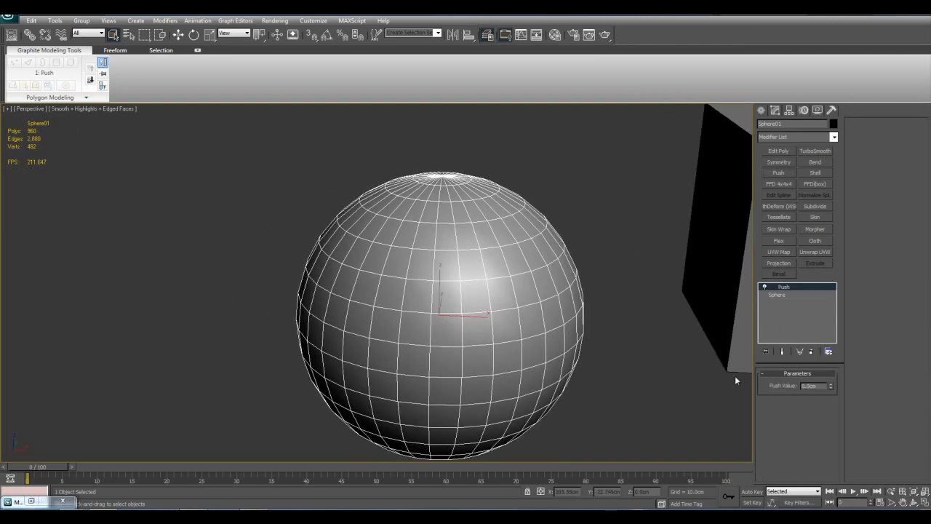
pyautogui.moveTo(832, 387)
pyautogui.mouseDown()
pyautogui.moveTo(832, 417)
pyautogui.moveTo(832, 379)
pyautogui.mouseUp()
pyautogui.moveTo(569, 167)
pyautogui.mouseDown(button='middle')
pyautogui.moveTo(560, 168)
pyautogui.moveTo(567, 185)
pyautogui.mouseUp(button='middle')
pyautogui.press('z')
# Add a Shell modifier and a Push modifier above it to the plane
pyautogui.moveTo(702, 294); pyautogui.dragTo(628, 313, button='middle')
pyautogui.scroll(-5, 531, 294)
pyautogui.click(561, 299)
pyautogui.press('z')
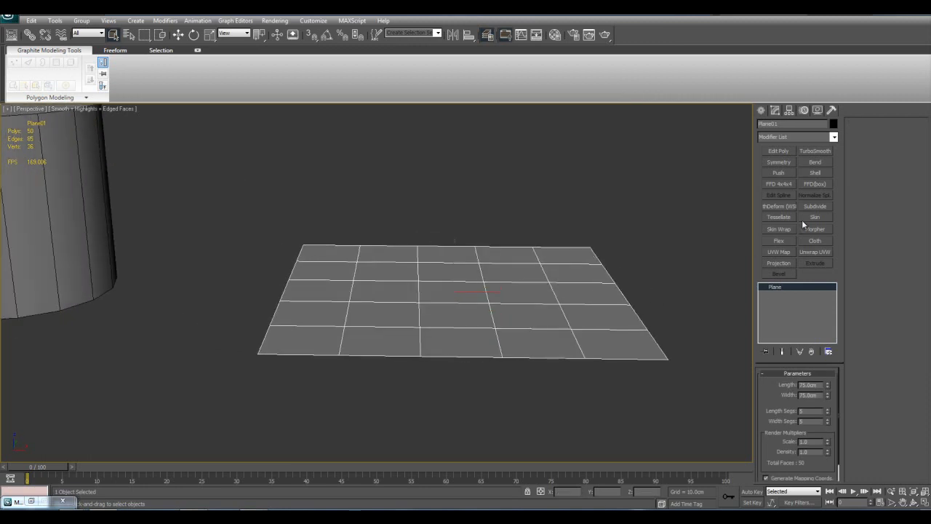
pyautogui.click(827, 175)
pyautogui.scroll(3, 619, 239)
pyautogui.scroll(-4, 615, 249)
pyautogui.click(778, 174)
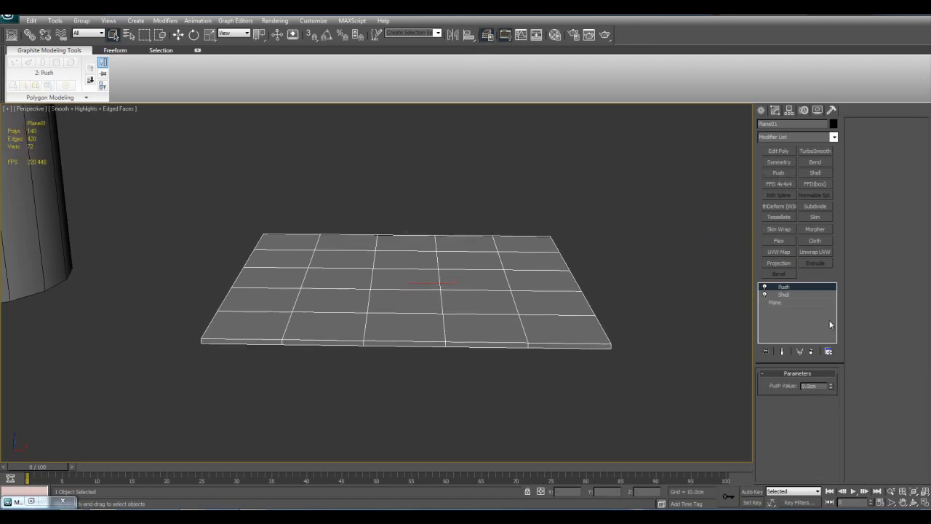
# Raise the plane's Push Value to about 17.4 cm and inspect the inflated shape from several angles
pyautogui.moveTo(833, 386); pyautogui.dragTo(576, 166)
pyautogui.press('7')
pyautogui.moveTo(576, 167); pyautogui.dragTo(602, 270, button='middle')
pyautogui.scroll(-4, 602, 270)
pyautogui.scroll(5, 602, 275)
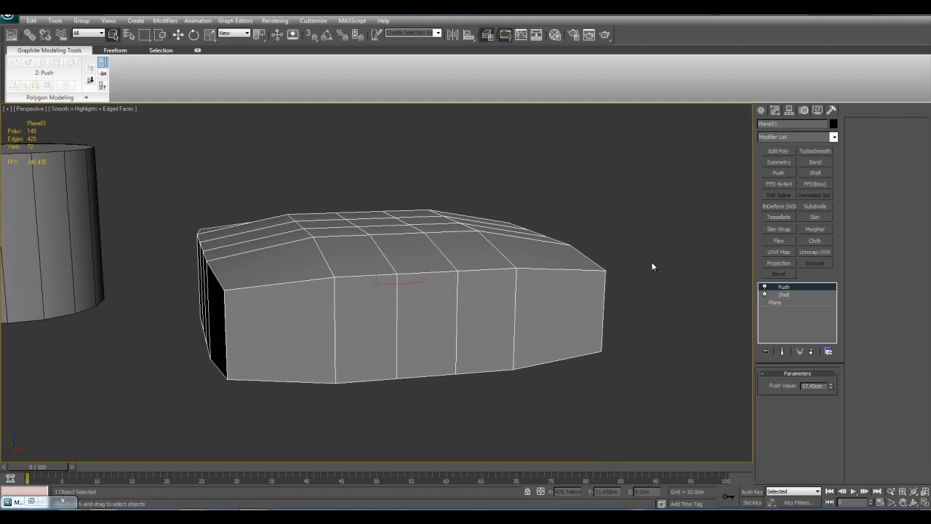
pyautogui.scroll(4, 628, 272)
pyautogui.keyDown('alt'); pyautogui.moveTo(652, 263); pyautogui.dragTo(570, 297, button='middle'); pyautogui.keyUp('alt')
pyautogui.scroll(-5, 624, 299)
pyautogui.hotkey('alt', 'x')
pyautogui.hotkey('alt', 'x')
# Add an Edit Poly modifier to the cylinder and select its side polygons
pyautogui.moveTo(325, 269); pyautogui.dragTo(622, 306, button='middle')
pyautogui.click(431, 299)
pyautogui.press('z')
pyautogui.scroll(-4, 477, 306)
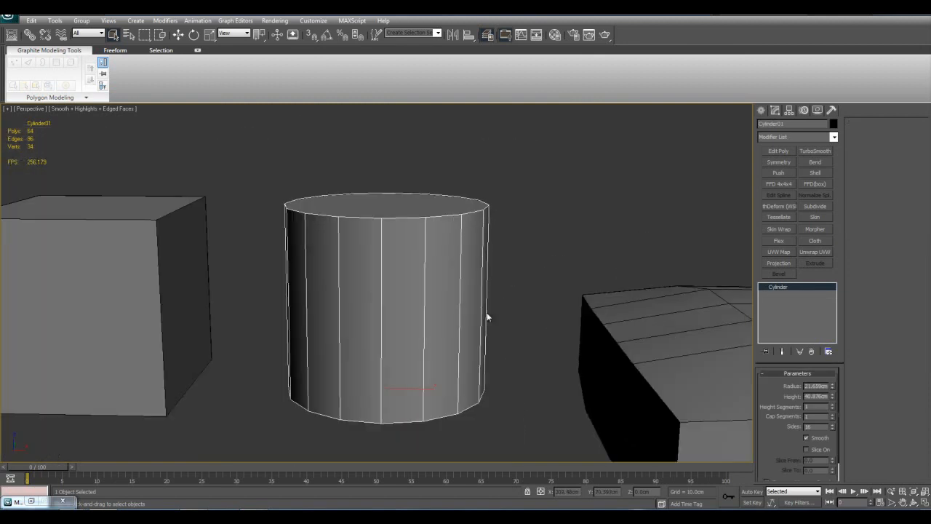
pyautogui.moveTo(487, 307)
pyautogui.mouseDown(button='middle')
pyautogui.moveTo(575, 336)
pyautogui.moveTo(512, 347)
pyautogui.moveTo(496, 306)
pyautogui.mouseUp(button='middle')
pyautogui.click(777, 151)
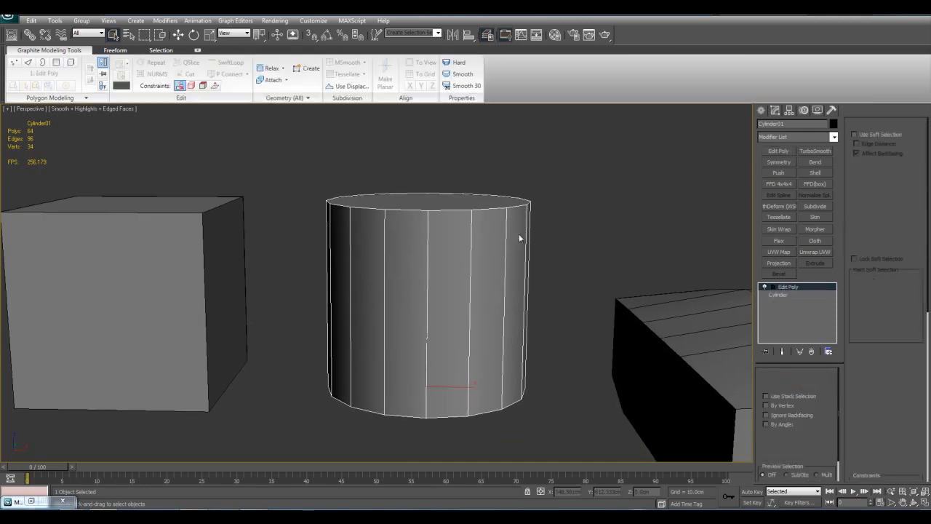
pyautogui.press('4')
pyautogui.moveTo(208, 256); pyautogui.dragTo(597, 316)
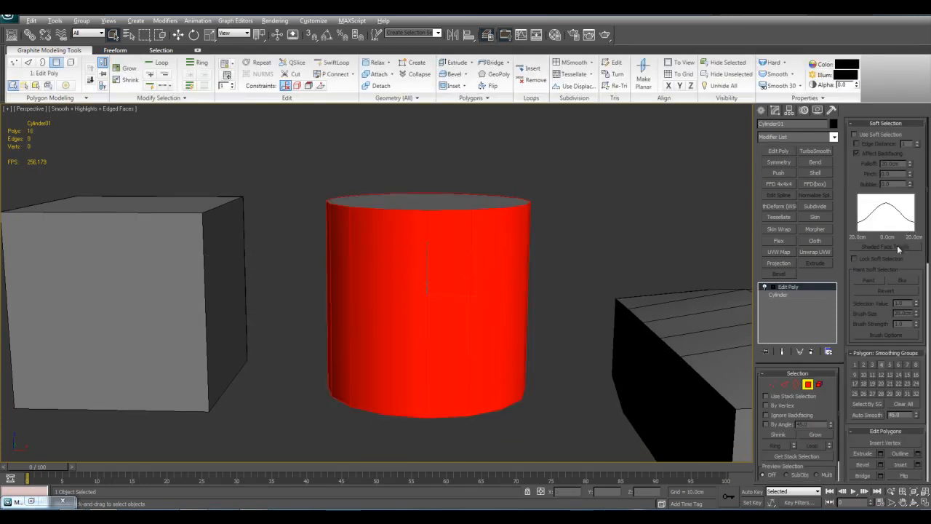
# Detach a copy of the cylinder's side polygons as a separate object and leave polygon editing
pyautogui.click(884, 123)
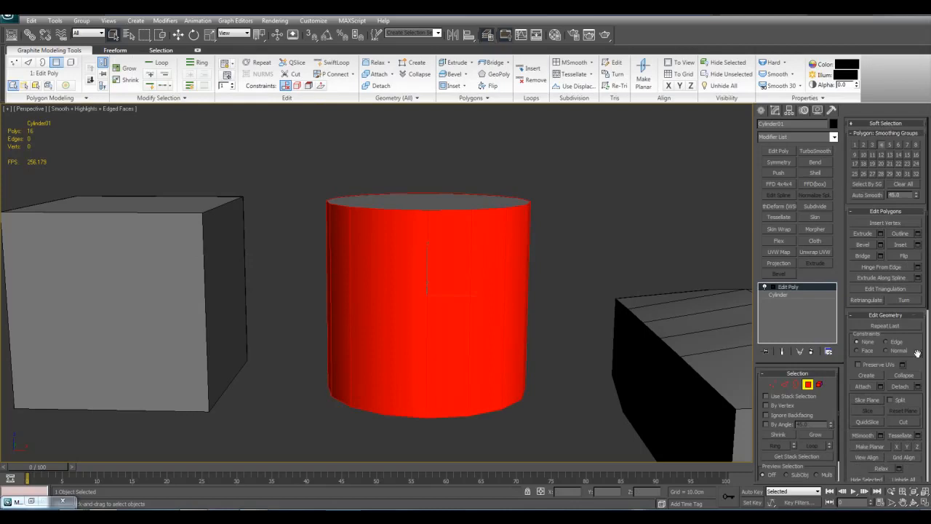
pyautogui.click(918, 387)
pyautogui.click(474, 250)
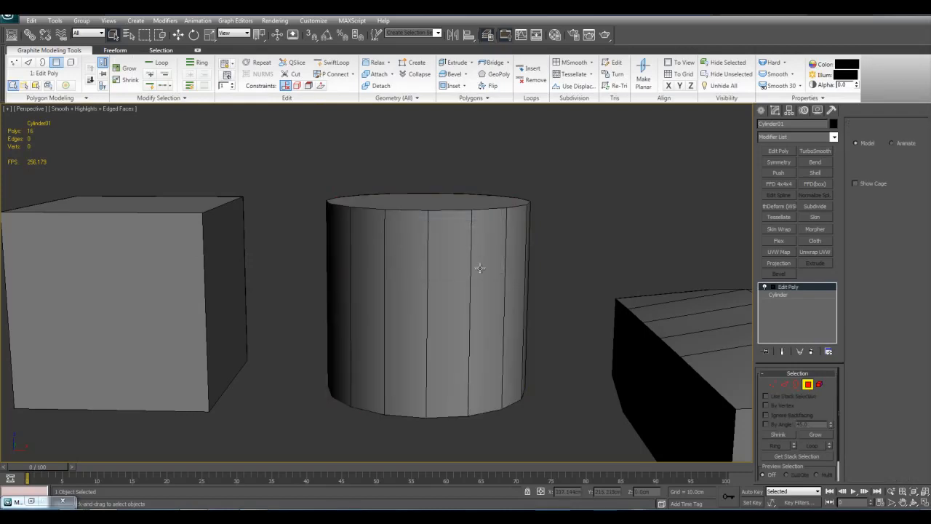
pyautogui.click(481, 267)
pyautogui.keyDown('alt'); pyautogui.moveTo(485, 272); pyautogui.dragTo(519, 289, button='middle'); pyautogui.keyUp('alt')
pyautogui.press('4')
# Add a Push modifier to the detached side wall with a Push Value of about 2.7 cm
pyautogui.click(465, 230)
pyautogui.moveTo(466, 233); pyautogui.dragTo(388, 384, button='middle')
pyautogui.keyDown('alt'); pyautogui.moveTo(566, 376); pyautogui.dragTo(456, 334, button='middle'); pyautogui.keyUp('alt')
pyautogui.keyDown('alt'); pyautogui.moveTo(393, 389); pyautogui.dragTo(457, 328, button='middle'); pyautogui.keyUp('alt')
pyautogui.scroll(-5, 455, 320)
pyautogui.click(778, 173)
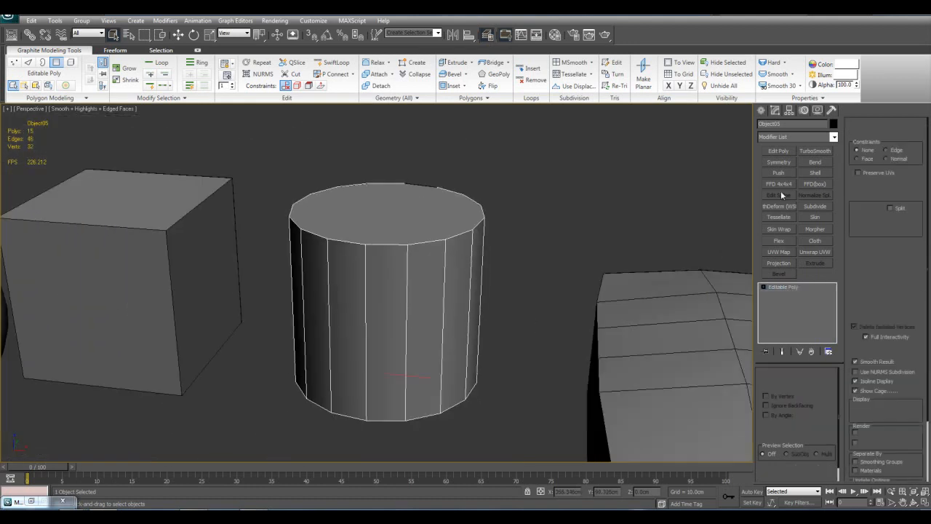
pyautogui.moveTo(830, 385); pyautogui.dragTo(830, 252)
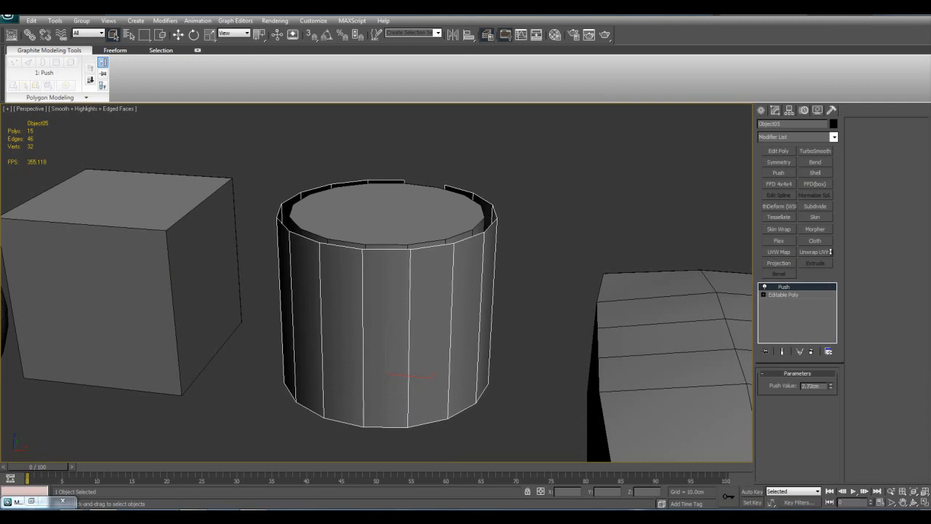
# Add an Edit Poly modifier to the pushed side wall and insert two horizontal edge loops with SwiftLoop
pyautogui.click(793, 152)
pyautogui.scroll(-3, 462, 290)
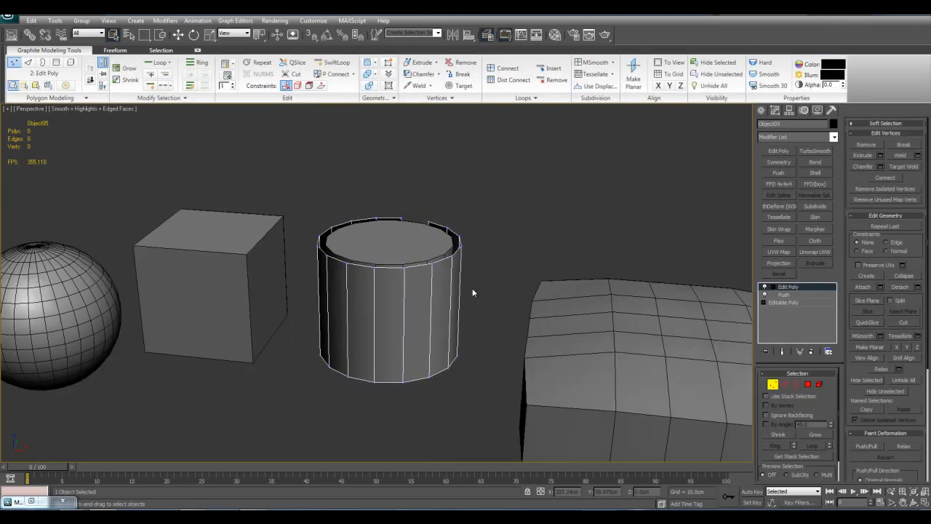
pyautogui.scroll(5, 463, 290)
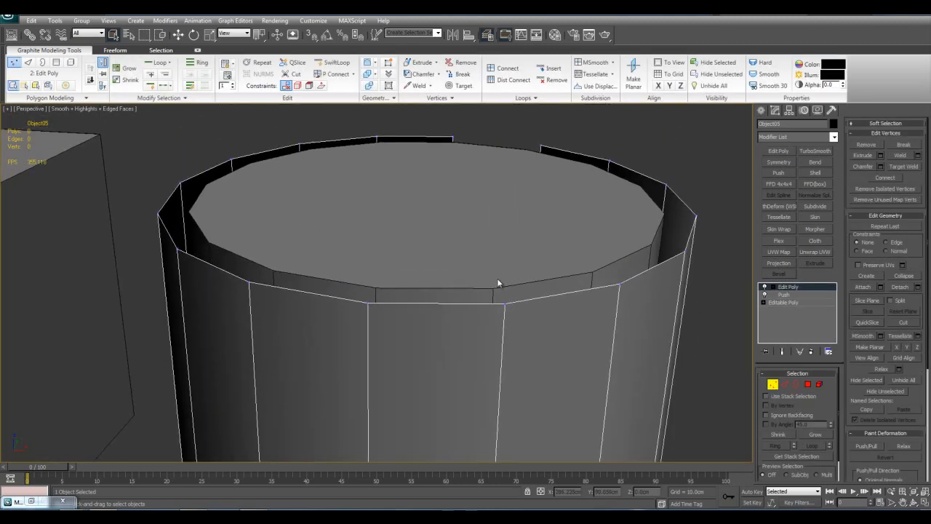
pyautogui.scroll(-5, 477, 297)
pyautogui.moveTo(476, 354); pyautogui.dragTo(492, 329, button='middle')
pyautogui.hotkey('alt', '1')
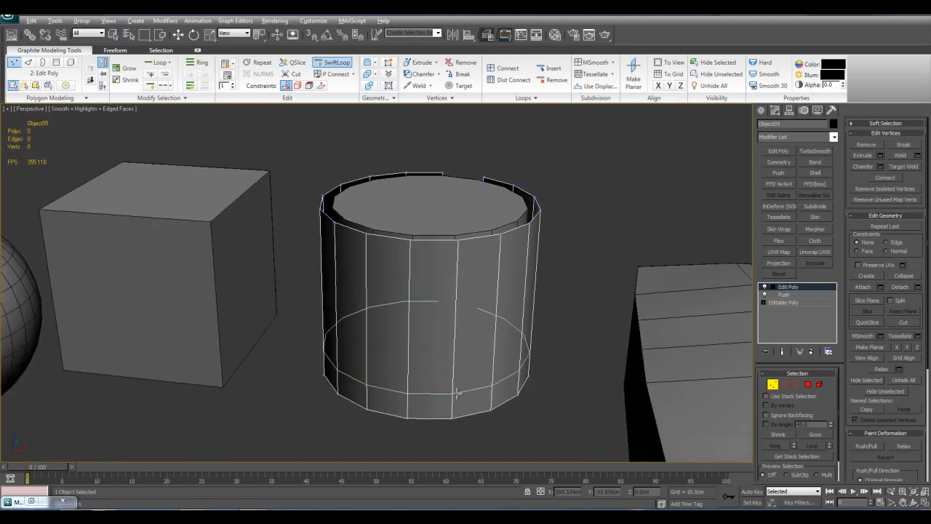
pyautogui.click(463, 391)
pyautogui.rightClick(612, 276)
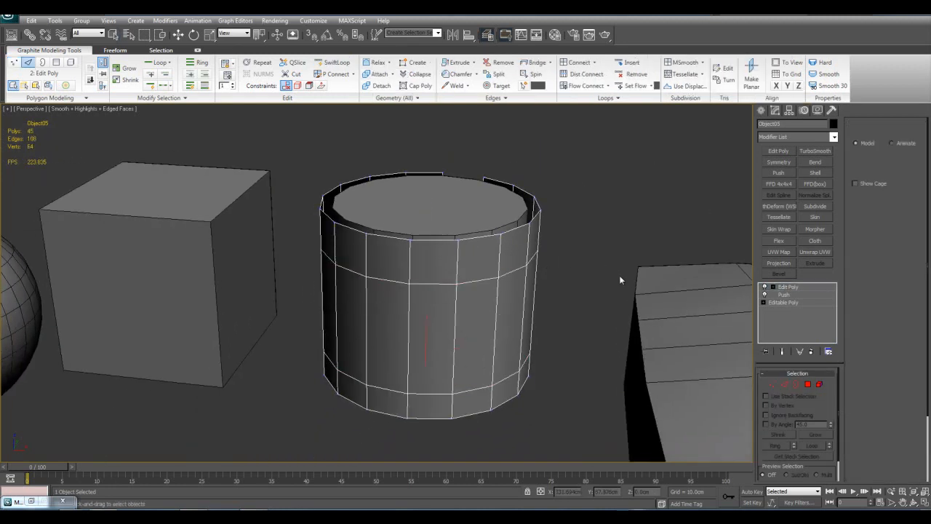
# Delete the detached side wall around the cylinder
pyautogui.moveTo(571, 278); pyautogui.dragTo(569, 280, button='middle')
pyautogui.press('Delete')
pyautogui.click(433, 267)
pyautogui.press('z')
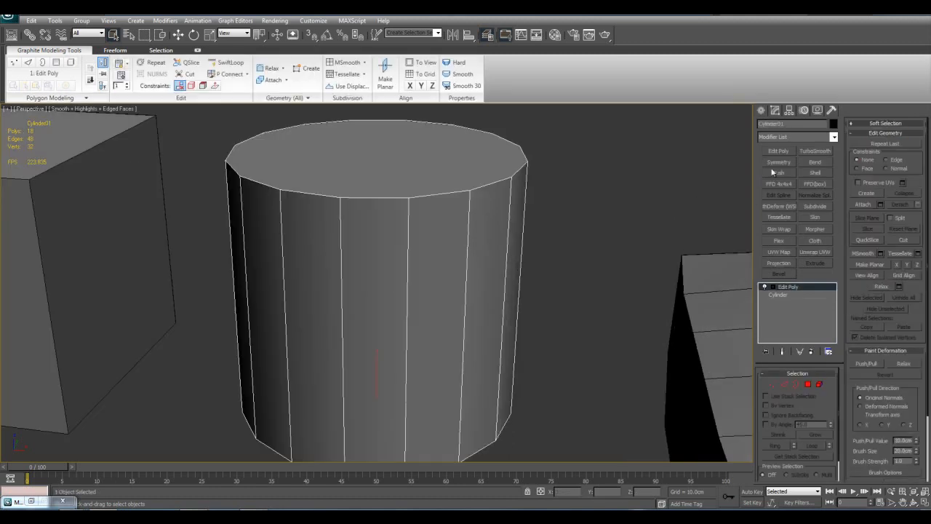
pyautogui.scroll(-5, 583, 256)
# Delete the Push and Shell modifiers from the plane
pyautogui.click(572, 312)
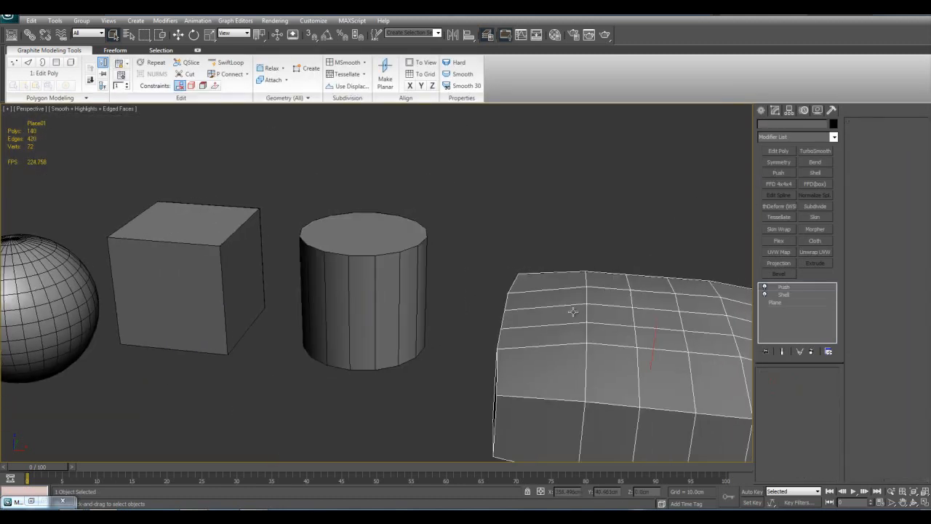
pyautogui.press('z')
pyautogui.keyDown('ctrl'); pyautogui.click(784, 293); pyautogui.keyUp('ctrl')
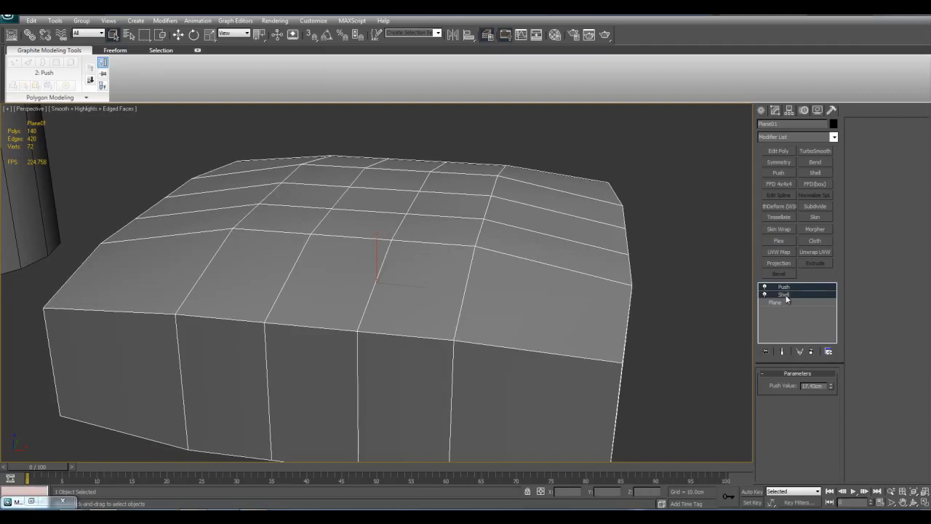
pyautogui.rightClick(783, 293)
pyautogui.click(793, 312)
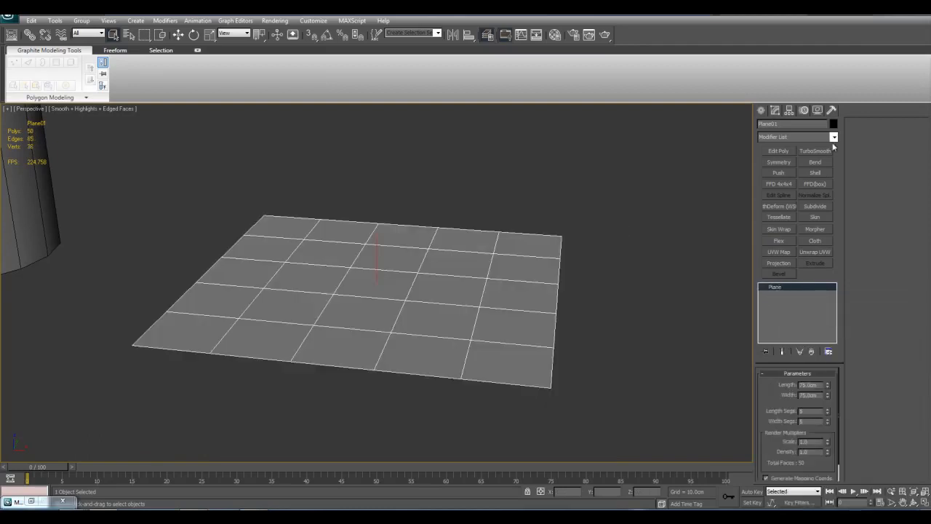
pyautogui.click(833, 139)
pyautogui.moveTo(834, 168); pyautogui.dragTo(833, 292)
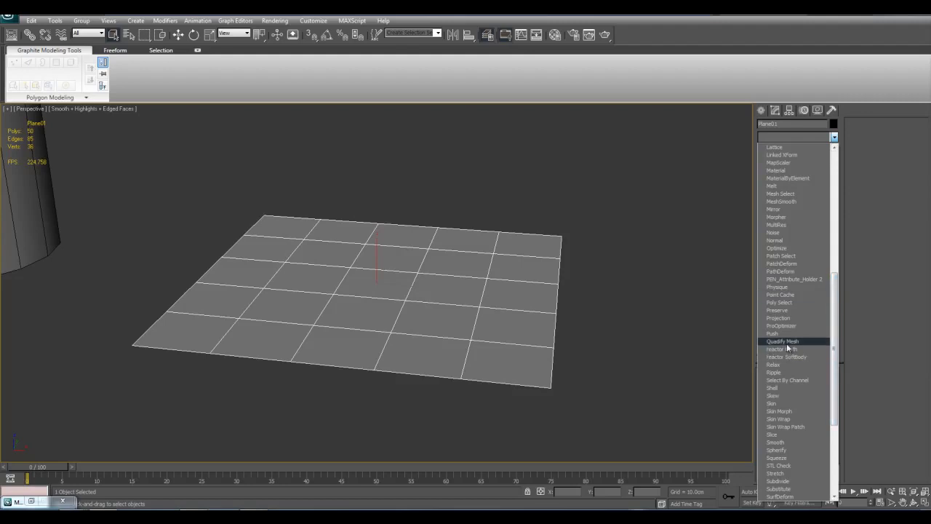
pyautogui.click(436, 287)
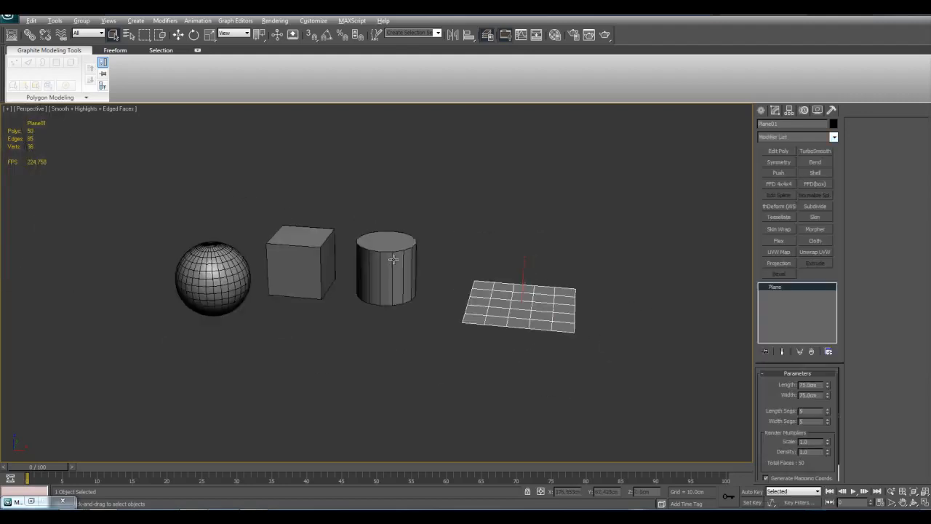
# Add a Quadify Mesh modifier to the cylinder above its Edit Poly modifier
pyautogui.moveTo(386, 301); pyautogui.dragTo(487, 310, button='middle')
pyautogui.scroll(5, 487, 310)
pyautogui.click(480, 337)
pyautogui.moveTo(545, 338); pyautogui.dragTo(401, 344, button='middle')
pyautogui.click(475, 322)
pyautogui.moveTo(495, 298); pyautogui.dragTo(407, 316, button='middle')
pyautogui.scroll(5, 502, 320)
pyautogui.moveTo(469, 220); pyautogui.dragTo(496, 233, button='middle')
pyautogui.moveTo(478, 272); pyautogui.dragTo(504, 324, button='middle')
pyautogui.scroll(-3, 482, 281)
pyautogui.scroll(3, 483, 280)
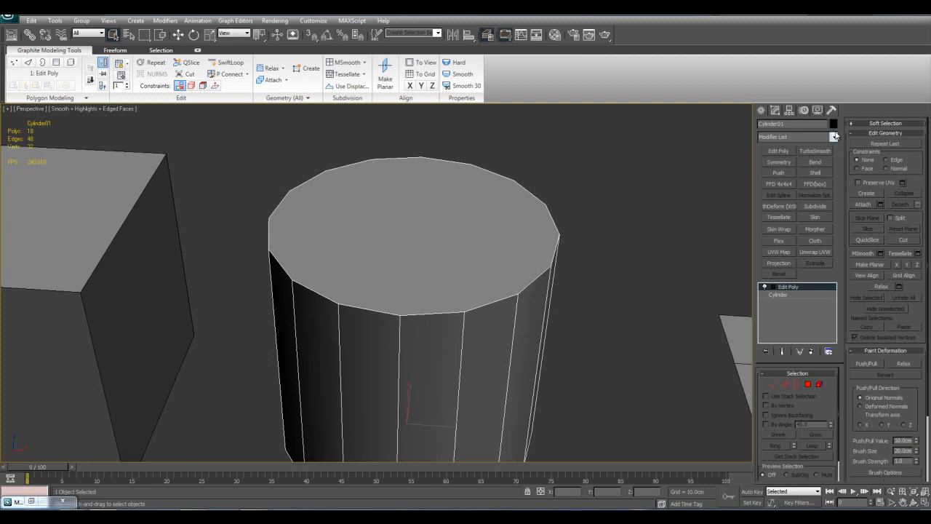
pyautogui.click(834, 136)
pyautogui.scroll(-6, 830, 218)
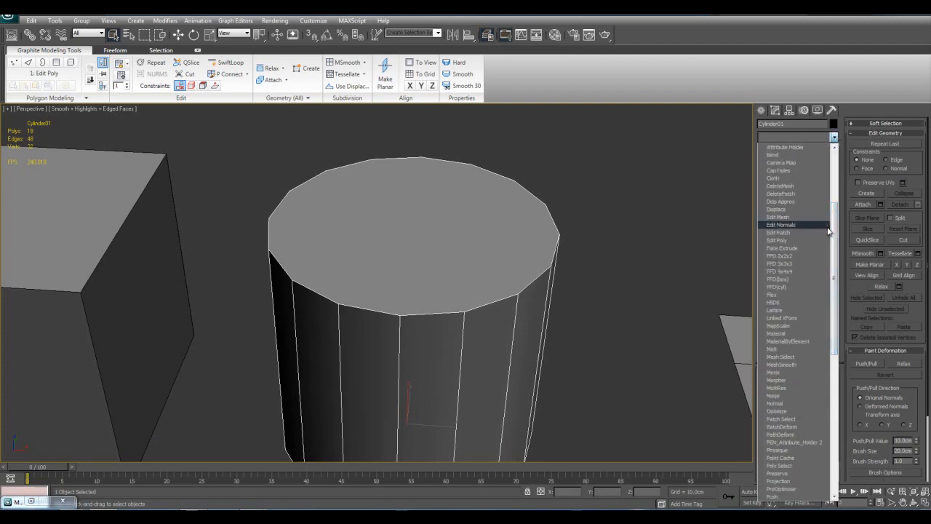
pyautogui.moveTo(835, 233); pyautogui.dragTo(835, 243)
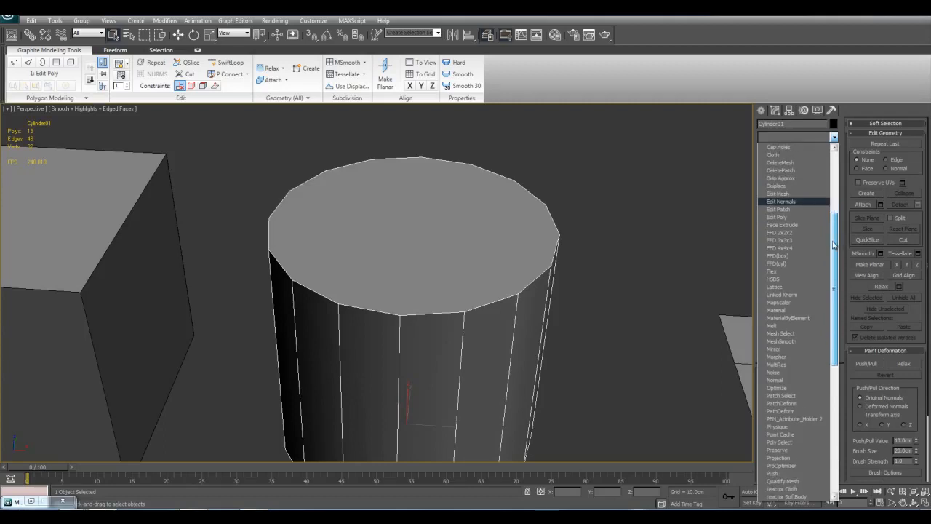
pyautogui.moveTo(833, 242); pyautogui.dragTo(833, 258)
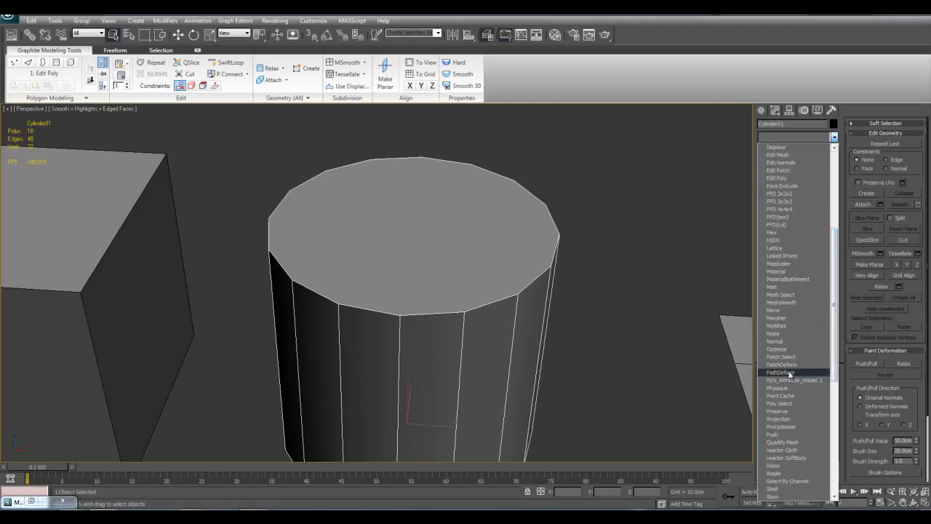
pyautogui.click(795, 442)
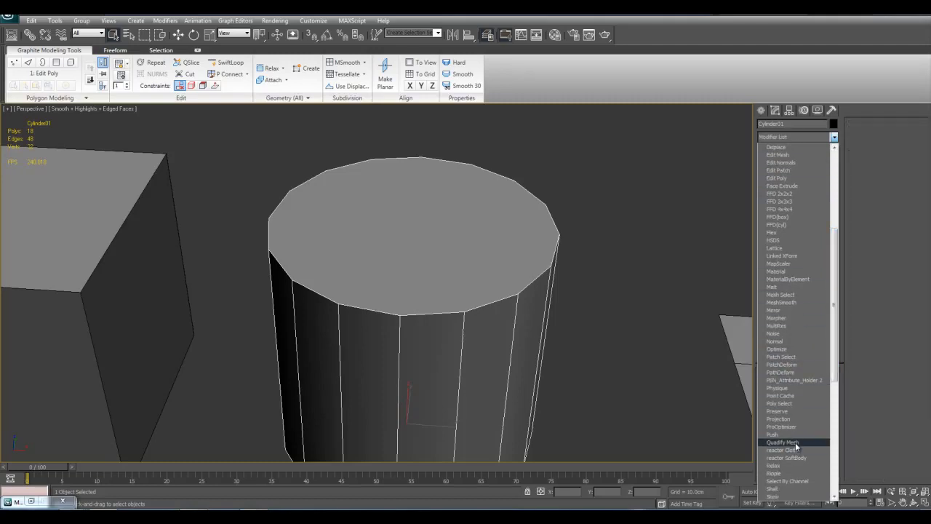
pyautogui.keyDown('alt'); pyautogui.moveTo(595, 319); pyautogui.dragTo(479, 303, button='middle'); pyautogui.keyUp('alt')
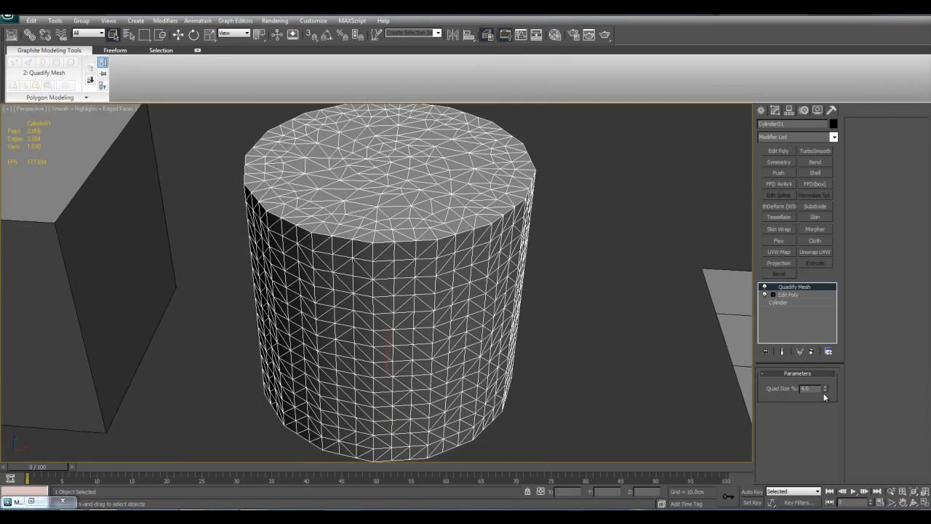
# Set the Quadify Mesh Quad Size to 8% and to 12%, viewing the cylinder's mesh at each value
pyautogui.moveTo(817, 389); pyautogui.dragTo(763, 387)
pyautogui.write('8')
pyautogui.moveTo(513, 375); pyautogui.dragTo(523, 370, button='middle')
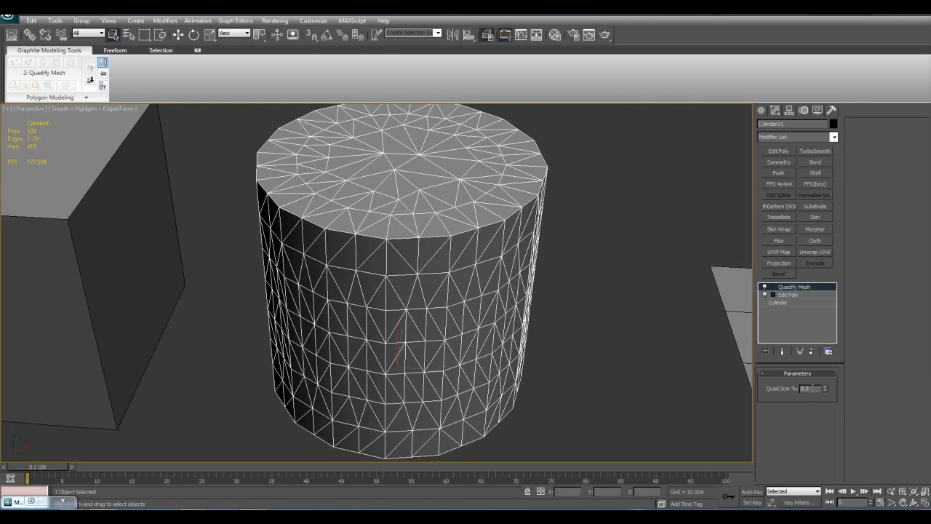
pyautogui.write('12')
pyautogui.moveTo(553, 339); pyautogui.dragTo(530, 350, button='middle')
pyautogui.moveTo(472, 333); pyautogui.dragTo(490, 311, button='middle')
pyautogui.moveTo(436, 232); pyautogui.dragTo(402, 265, button='middle')
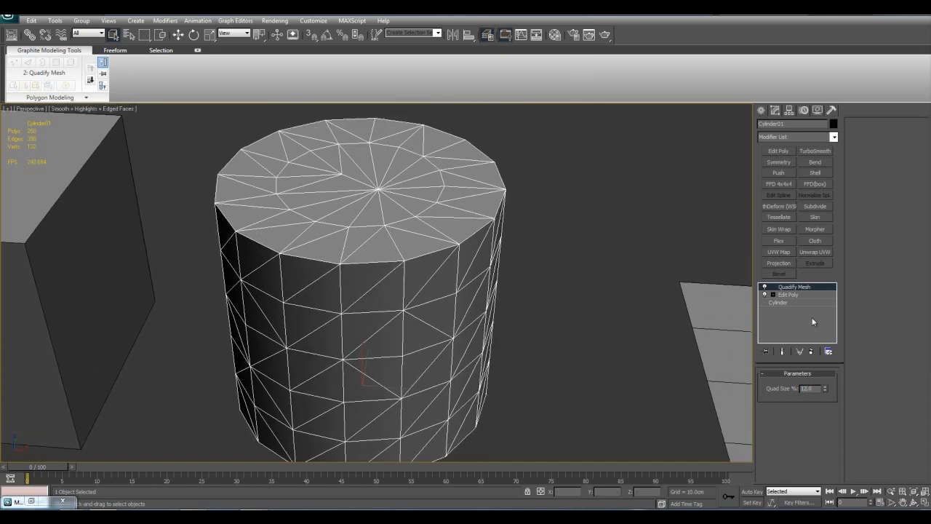
# Delete the Quadify Mesh modifier from the cylinder and place a copy of the cylinder in front of it
pyautogui.rightClick(799, 286)
pyautogui.click(807, 302)
pyautogui.press('w')
pyautogui.moveTo(471, 323); pyautogui.dragTo(544, 321, button='middle')
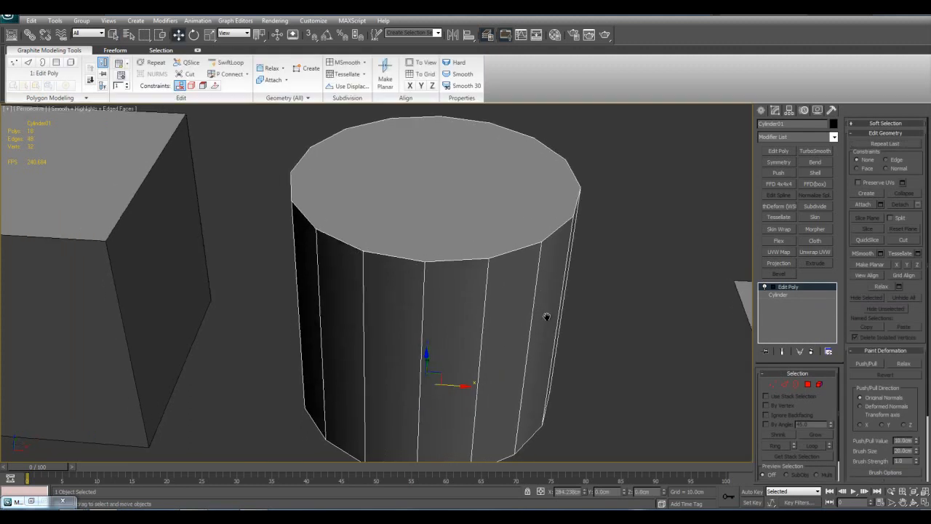
pyautogui.scroll(-3, 534, 319)
pyautogui.moveTo(454, 280); pyautogui.dragTo(492, 212, button='middle')
pyautogui.scroll(-4, 491, 212)
pyautogui.keyDown('shift'); pyautogui.moveTo(425, 243); pyautogui.dragTo(415, 356); pyautogui.keyUp('shift')
pyautogui.click(479, 301)
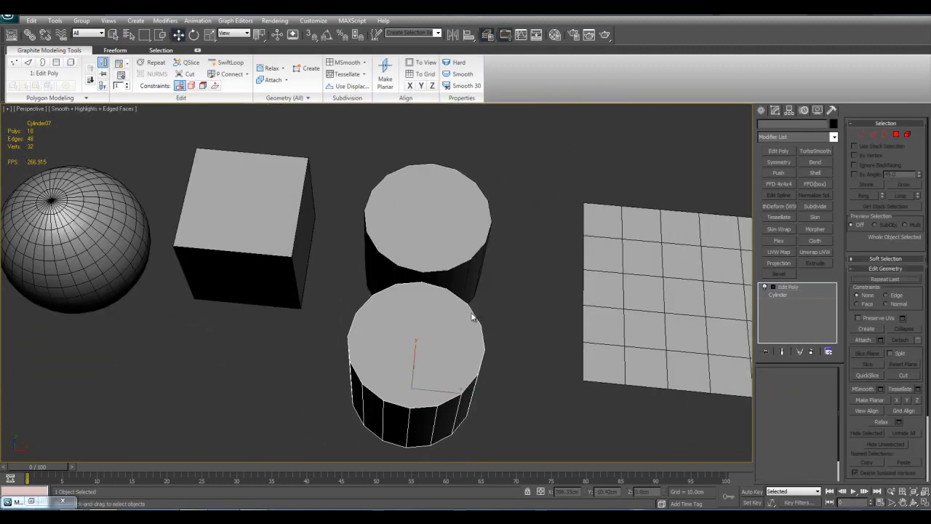
# Convert the copied cylinder to an Editable Mesh
pyautogui.press('z')
pyautogui.rightClick(450, 239)
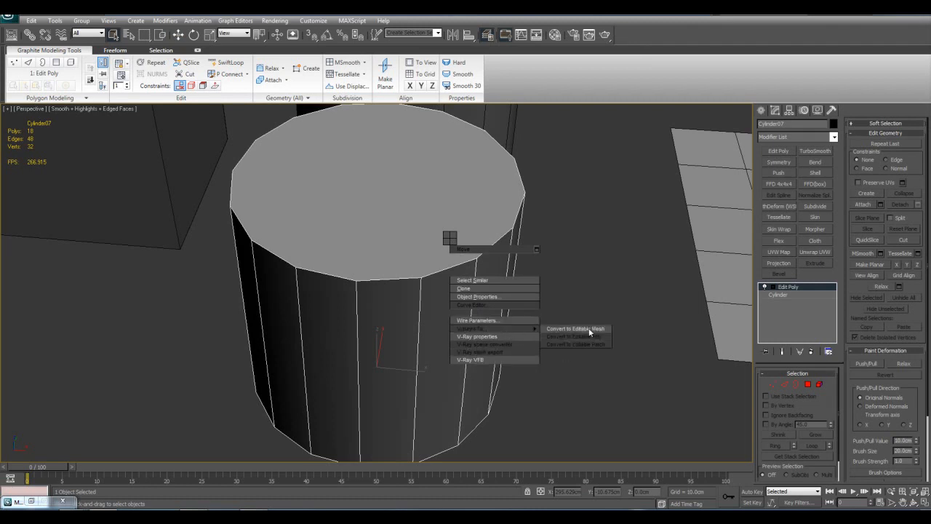
pyautogui.click(590, 328)
# Add a Quadify Mesh modifier to the copied cylinder and inspect its faces from different distances
pyautogui.click(834, 137)
pyautogui.moveTo(835, 163); pyautogui.dragTo(840, 249)
pyautogui.click(798, 441)
pyautogui.press('7')
pyautogui.keyDown('alt'); pyautogui.moveTo(606, 400); pyautogui.dragTo(576, 327, button='middle'); pyautogui.keyUp('alt')
pyautogui.scroll(-3, 534, 281)
pyautogui.moveTo(534, 281); pyautogui.dragTo(531, 307, button='middle')
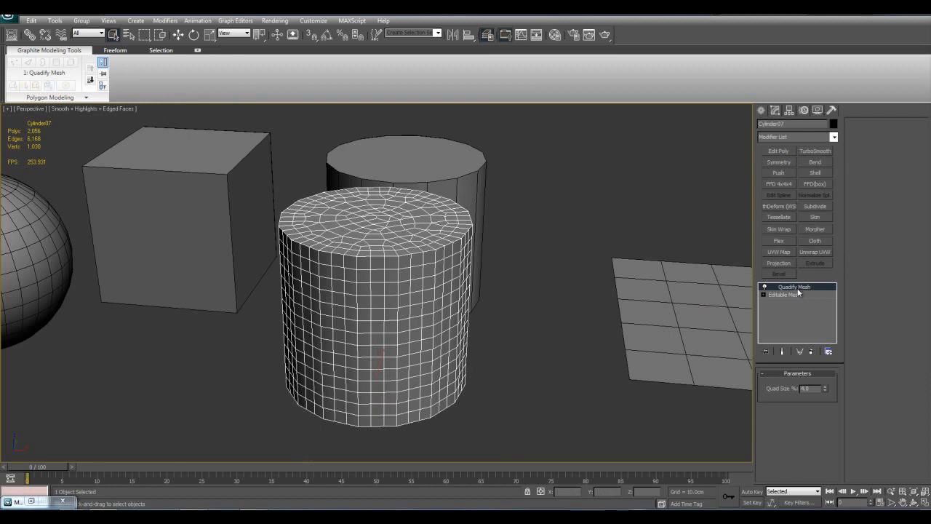
pyautogui.scroll(4, 560, 284)
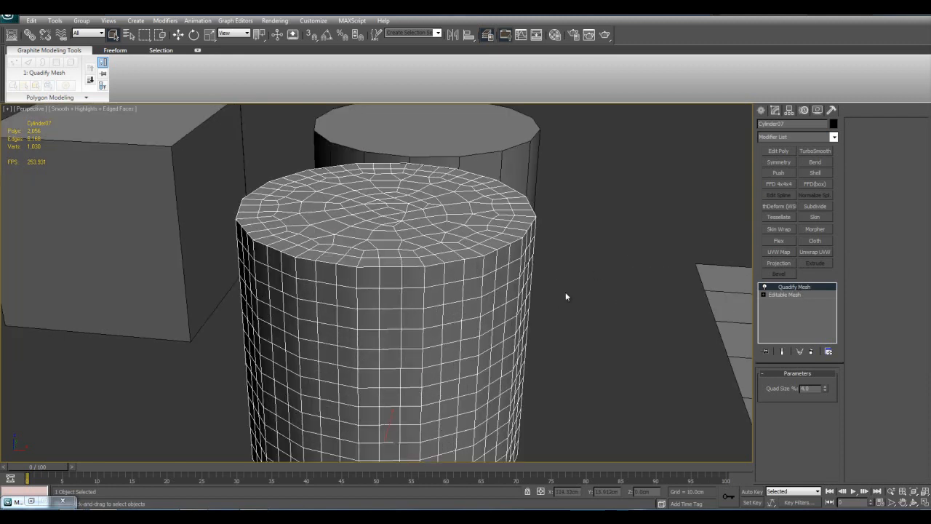
pyautogui.scroll(-5, 659, 306)
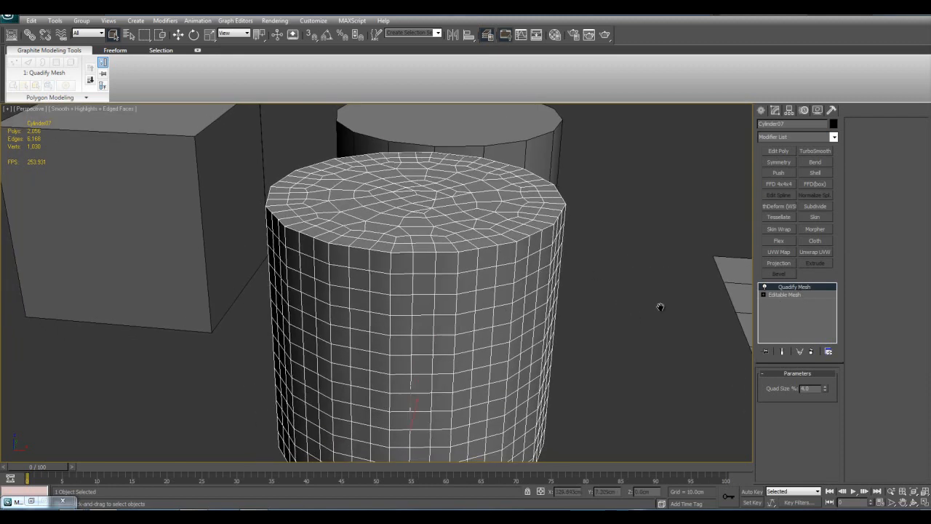
# Set the copied cylinder's Quadify Mesh Quad Size to 8% and to 12%, viewing the mesh at each value
pyautogui.moveTo(816, 388); pyautogui.dragTo(718, 368)
pyautogui.write('8')
pyautogui.press('Return')
pyautogui.moveTo(605, 344); pyautogui.dragTo(627, 345, button='middle')
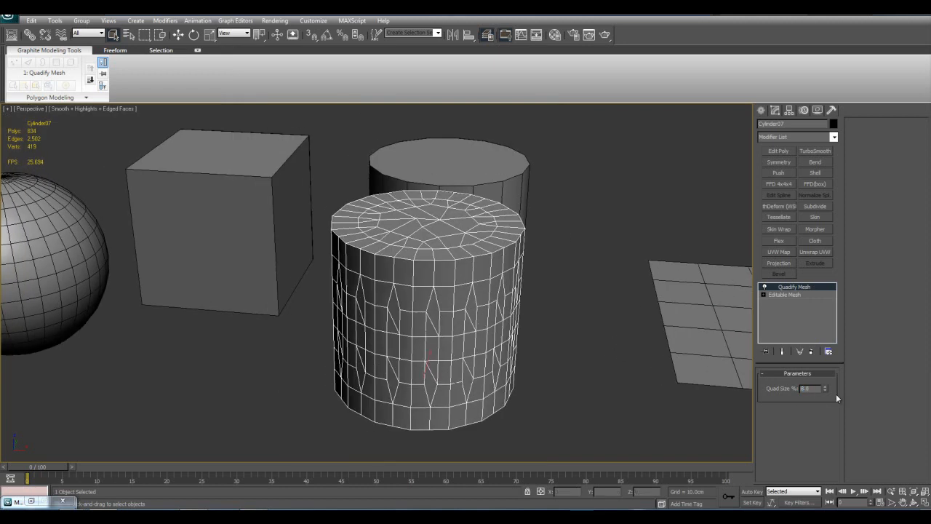
pyautogui.write('12')
pyautogui.press('Return')
pyautogui.scroll(4, 532, 308)
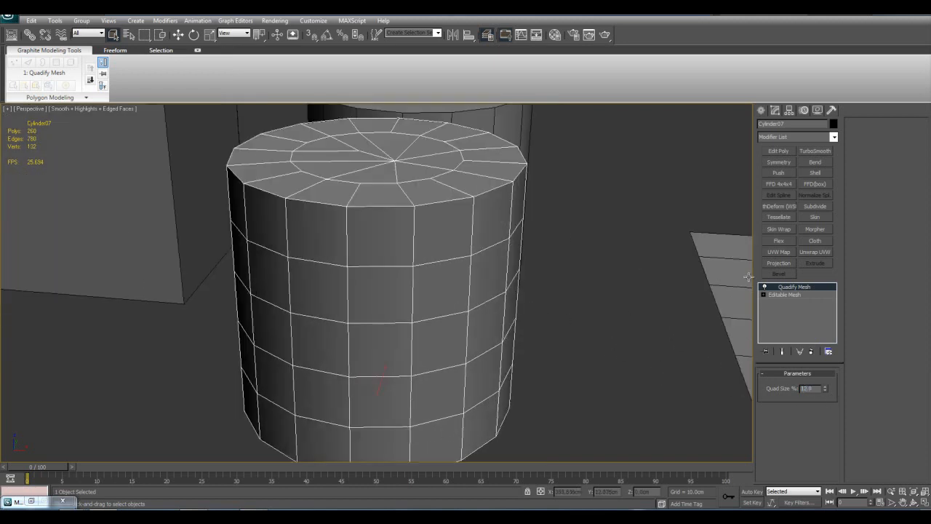
# Compare the copied cylinder's sides and top cap with the Quadify Mesh modifier switched off and on
pyautogui.click(765, 287)
pyautogui.click(766, 287)
pyautogui.click(766, 286)
pyautogui.click(766, 286)
pyautogui.click(766, 286)
pyautogui.click(766, 287)
pyautogui.moveTo(551, 241); pyautogui.dragTo(591, 306, button='middle')
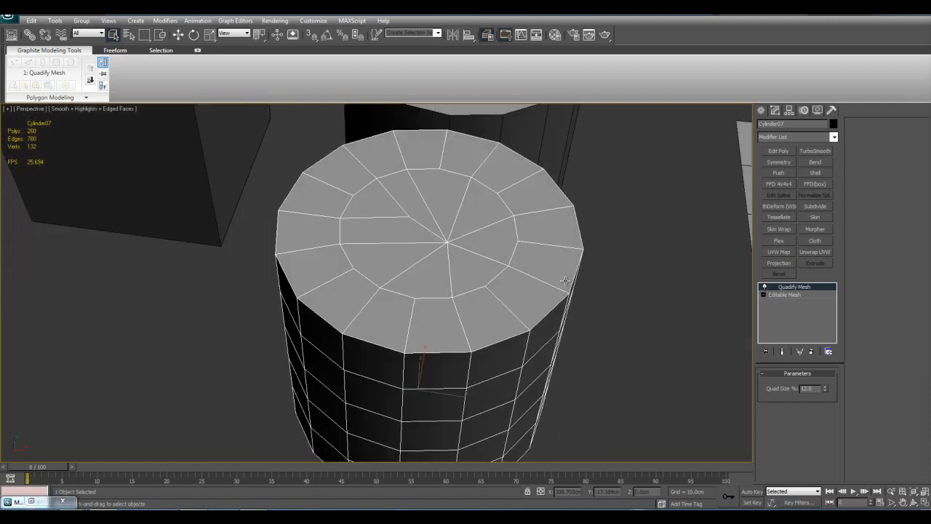
pyautogui.click(769, 289)
pyautogui.click(769, 289)
pyautogui.click(769, 289)
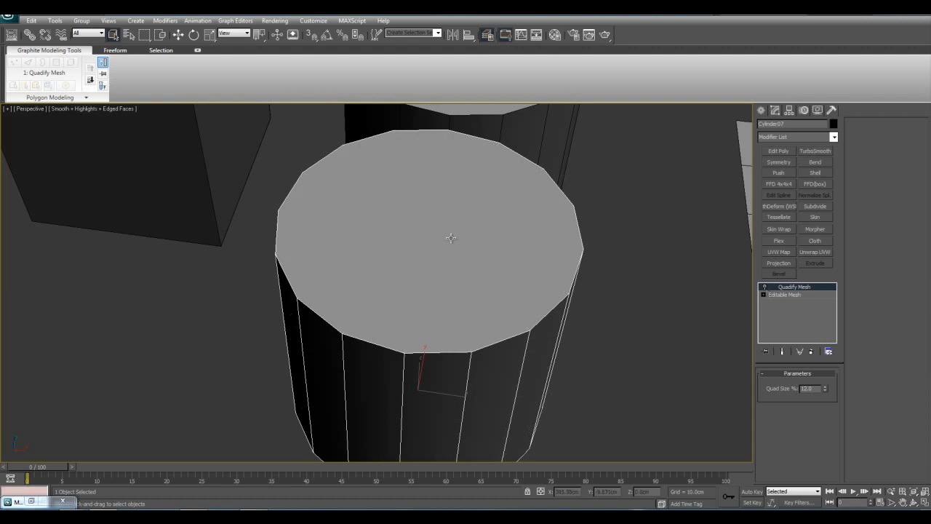
pyautogui.click(769, 288)
pyautogui.press('7')
pyautogui.moveTo(448, 234); pyautogui.dragTo(455, 245, button='middle')
pyautogui.keyDown('alt'); pyautogui.moveTo(429, 307); pyautogui.dragTo(429, 282, button='middle'); pyautogui.keyUp('alt')
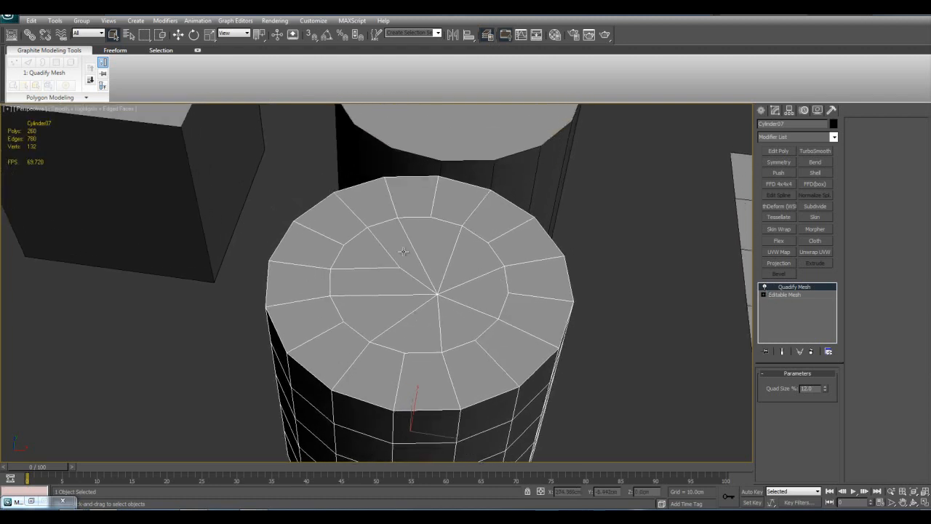
pyautogui.keyDown('alt'); pyautogui.moveTo(498, 375); pyautogui.dragTo(544, 267, button='middle'); pyautogui.keyUp('alt')
# Switch Quadify Mesh off and on repeatedly while examining how it changes the cylinder cap's faces
pyautogui.click(764, 288)
pyautogui.click(764, 288)
pyautogui.click(764, 287)
pyautogui.click(765, 288)
pyautogui.click(766, 288)
pyautogui.click(765, 287)
pyautogui.click(765, 287)
pyautogui.click(765, 287)
pyautogui.keyDown('alt'); pyautogui.moveTo(553, 327); pyautogui.dragTo(565, 351, button='middle'); pyautogui.keyUp('alt')
pyautogui.keyDown('alt'); pyautogui.moveTo(480, 228); pyautogui.dragTo(586, 272, button='middle'); pyautogui.keyUp('alt')
# Delete the Quadify Mesh modifier and remove the copied cylinder from the scene
pyautogui.rightClick(801, 287)
pyautogui.click(820, 298)
pyautogui.click(599, 320)
pyautogui.scroll(-10, 524, 318)
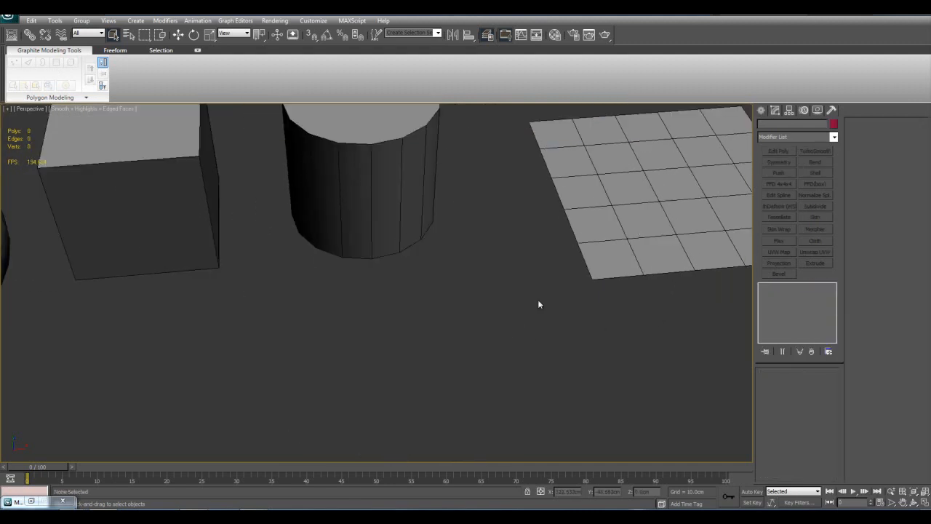
# Create a Text spline reading "MAX Text" in Arial, size 100 cm, in front of the primitives
pyautogui.click(760, 109)
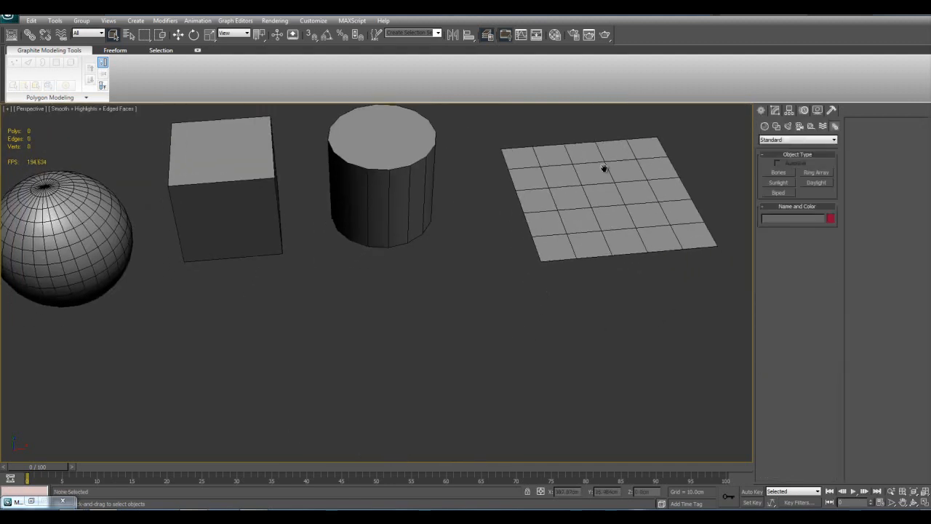
pyautogui.click(767, 127)
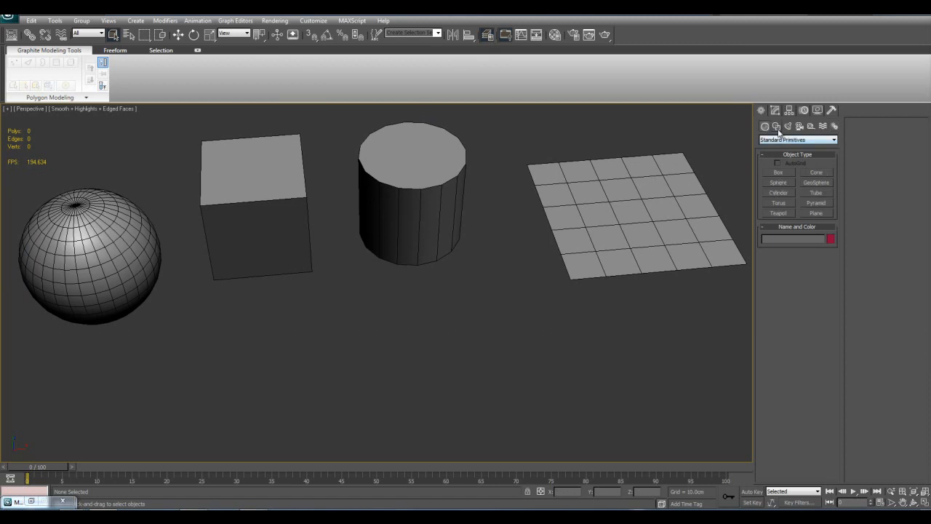
pyautogui.click(776, 126)
pyautogui.click(792, 225)
pyautogui.scroll(-8, 523, 266)
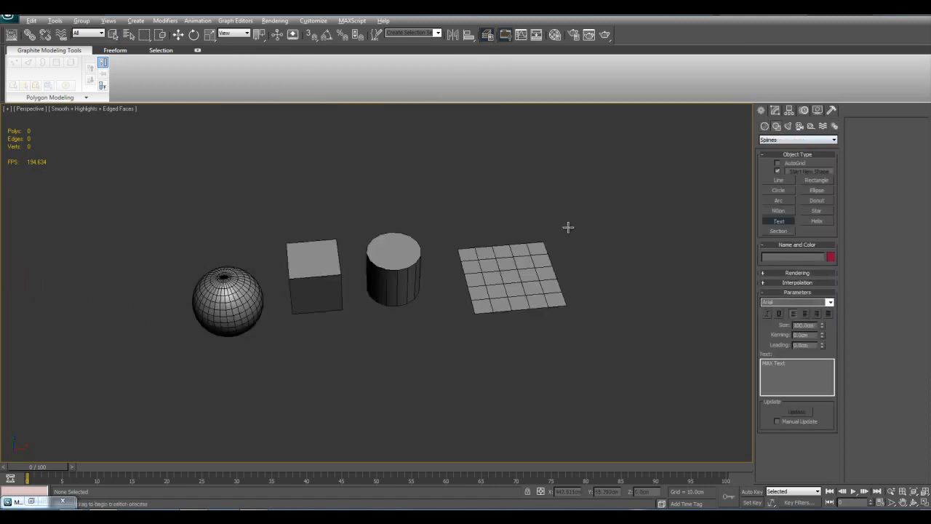
pyautogui.click(399, 338)
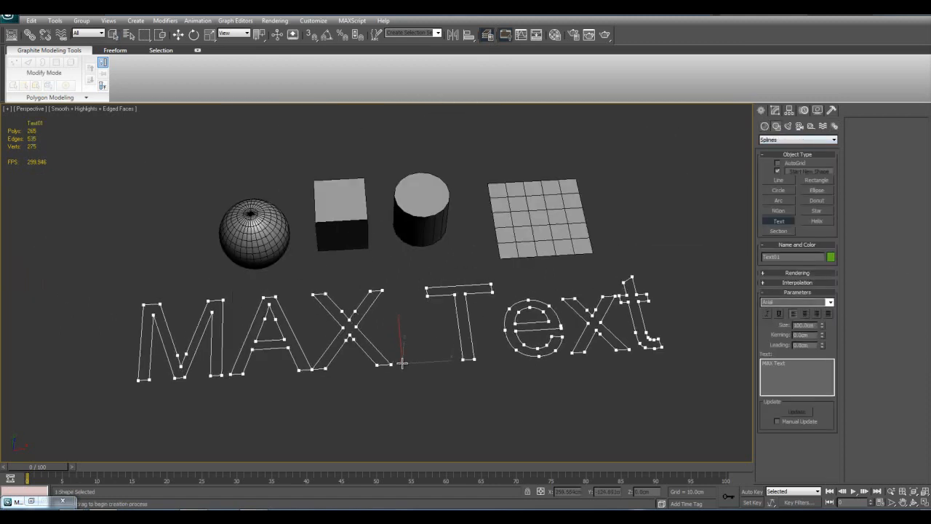
pyautogui.press('w')
pyautogui.scroll(5, 536, 360)
pyautogui.press('q')
pyautogui.scroll(-6, 521, 372)
pyautogui.moveTo(521, 378); pyautogui.dragTo(528, 377, button='middle')
pyautogui.scroll(4, 528, 377)
# Set the text's interpolation steps to 0 and add an Extrude modifier to it
pyautogui.click(775, 110)
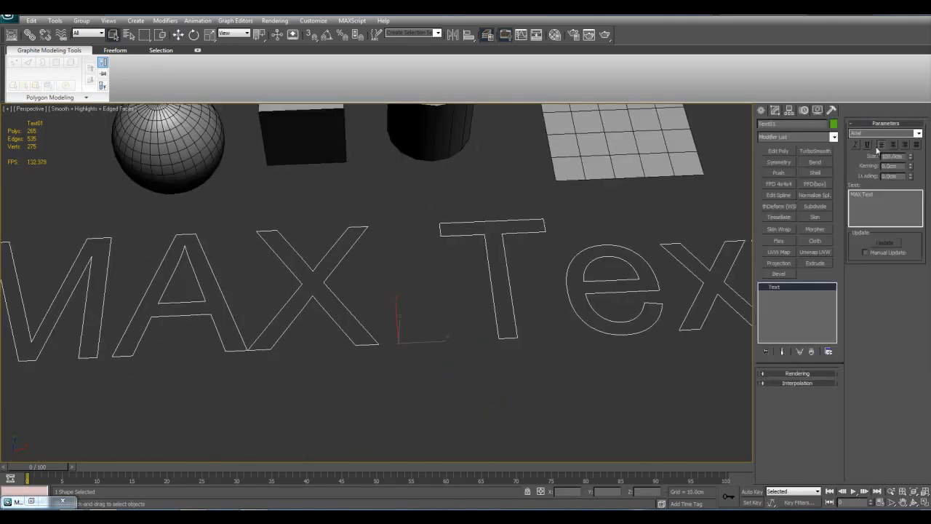
pyautogui.click(811, 384)
pyautogui.rightClick(822, 393)
pyautogui.moveTo(634, 362); pyautogui.dragTo(550, 367, button='middle')
pyautogui.moveTo(606, 239); pyautogui.dragTo(681, 261, button='middle')
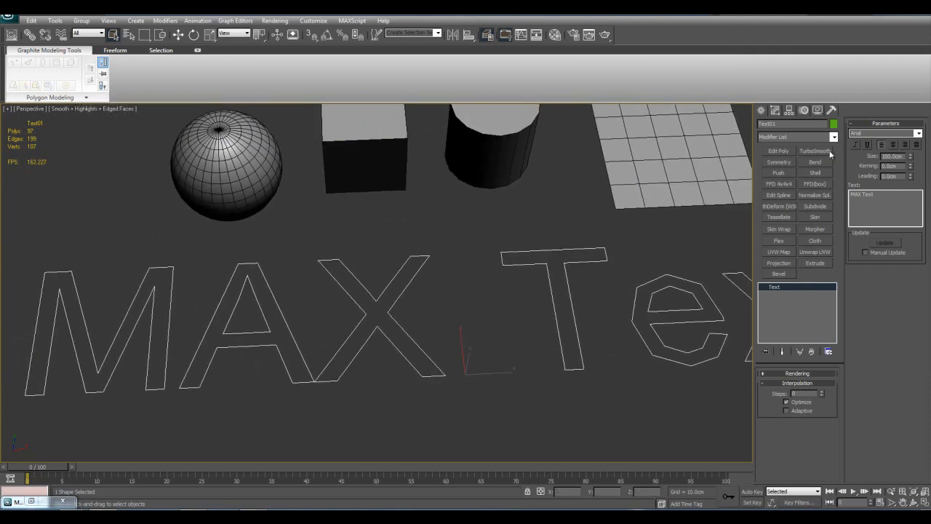
pyautogui.click(814, 265)
pyautogui.scroll(4, 691, 305)
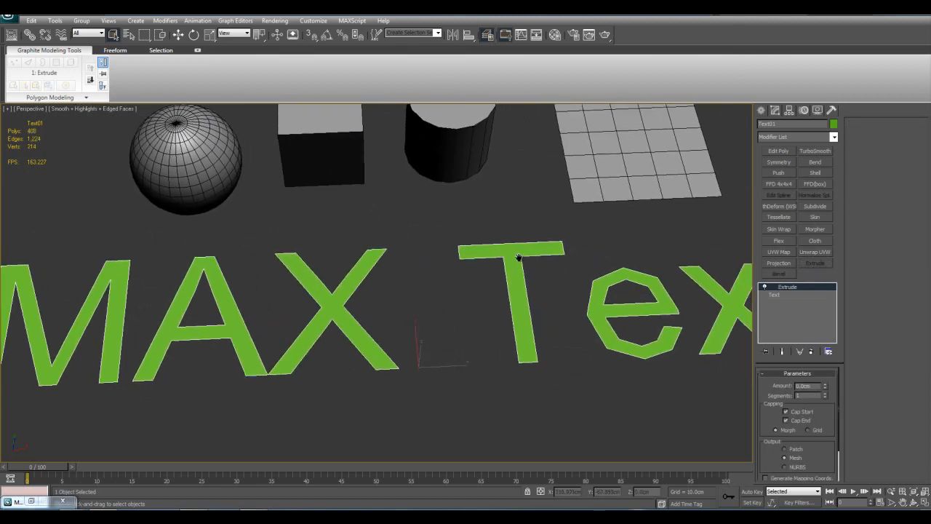
pyautogui.click(778, 152)
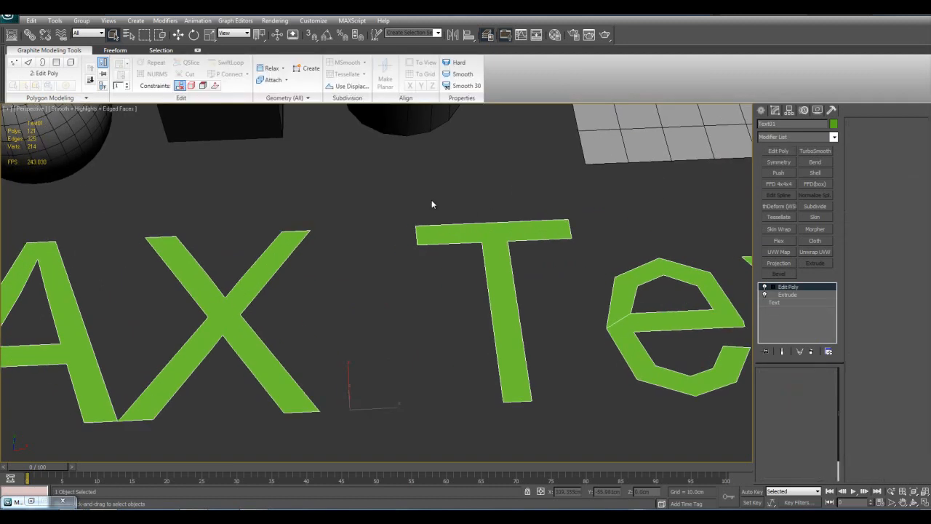
pyautogui.press('1')
pyautogui.rightClick(773, 287)
pyautogui.click(782, 301)
# Set the text's Extrude amount to 1 cm and then to 5 cm
pyautogui.write('1')
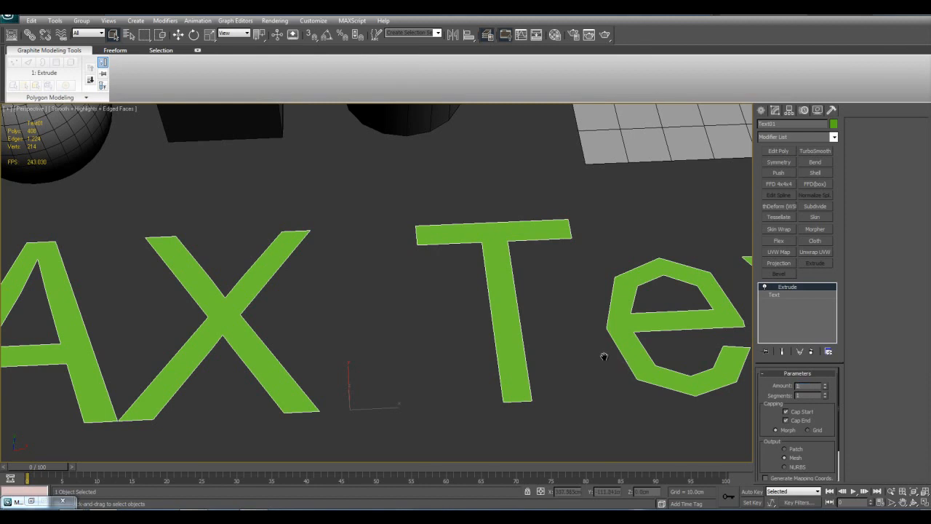
pyautogui.press('Return')
pyautogui.write('5')
pyautogui.press('Return')
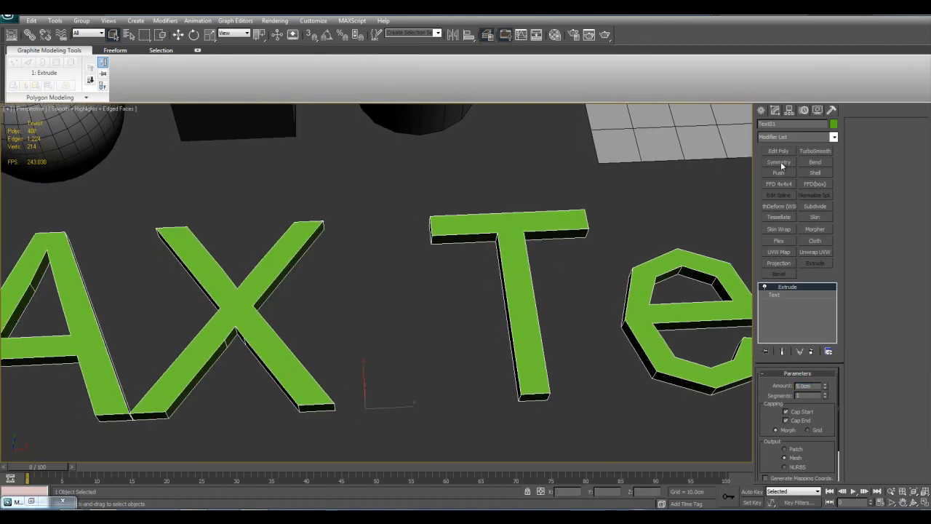
# Add an Edit Poly modifier to the extruded text and select the vertices around the letter T
pyautogui.click(782, 150)
pyautogui.press('1')
pyautogui.moveTo(372, 171); pyautogui.dragTo(617, 370)
pyautogui.press('z')
pyautogui.scroll(-5, 616, 368)
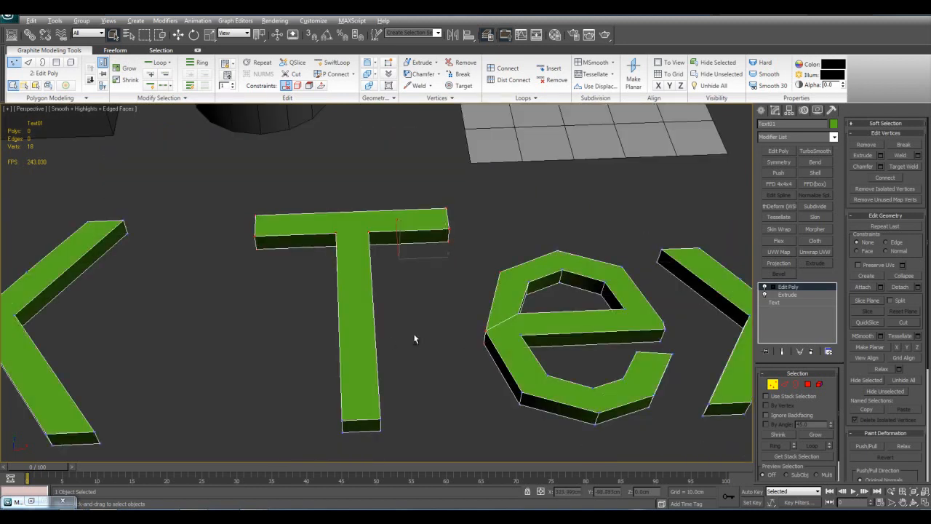
pyautogui.moveTo(388, 333); pyautogui.dragTo(417, 294, button='middle')
# Select the front polygon of the capital X and examine its face up close
pyautogui.press('4')
pyautogui.click(208, 278)
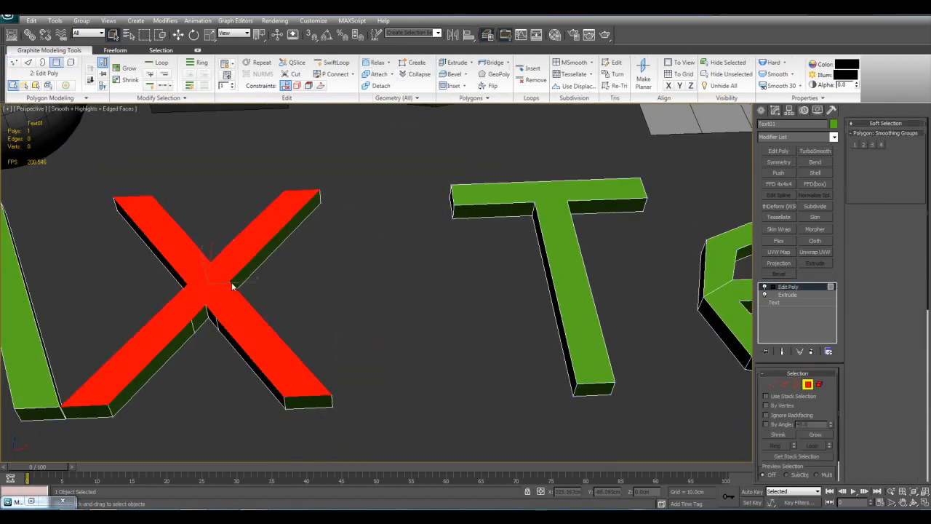
pyautogui.press('z')
pyautogui.scroll(-6, 431, 279)
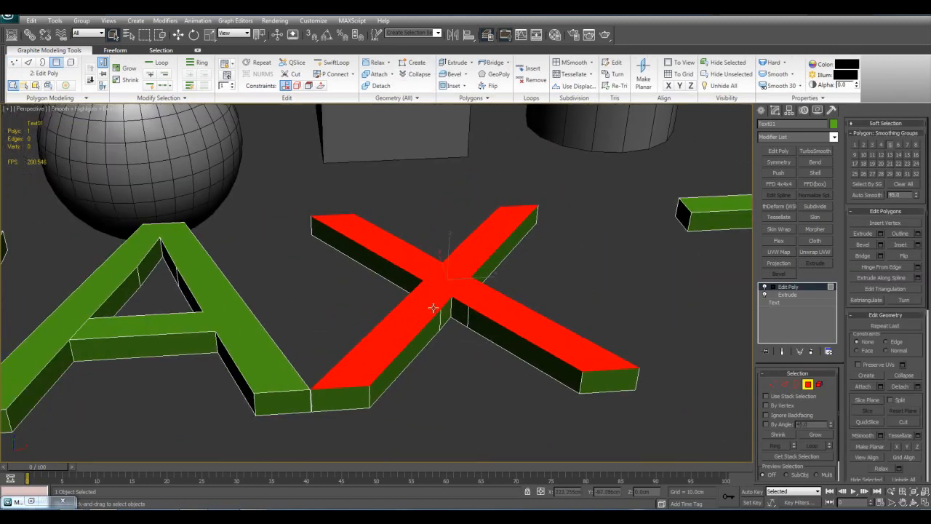
pyautogui.click(366, 323)
pyautogui.click(463, 315)
pyautogui.moveTo(645, 332); pyautogui.dragTo(500, 318, button='middle')
# Leave polygon selection and convert the extruded text to an Editable Mesh
pyautogui.click(801, 289)
pyautogui.rightClick(541, 280)
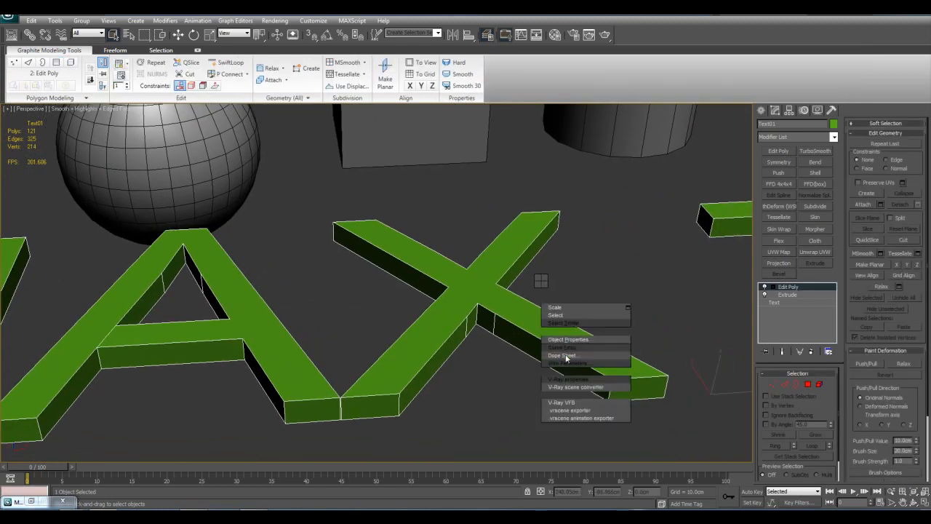
pyautogui.moveTo(603, 371)
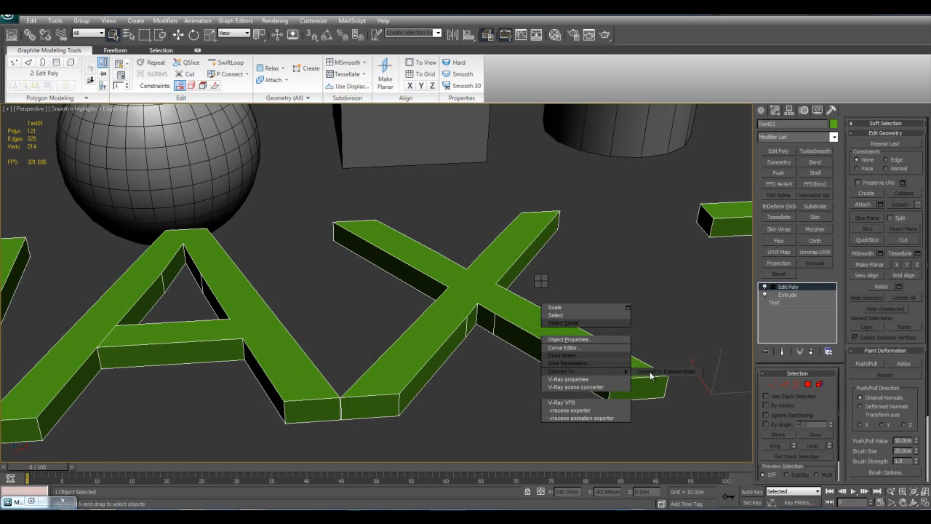
pyautogui.click(658, 371)
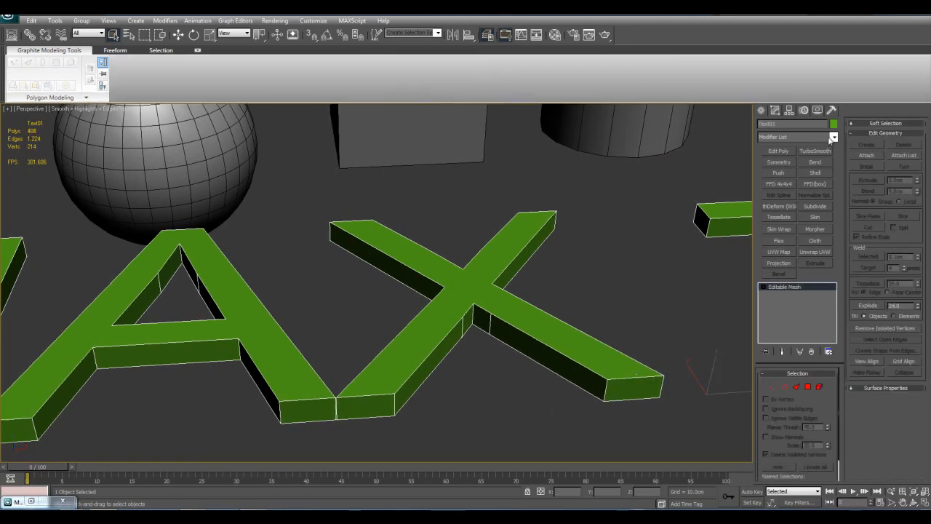
# Add a Quadify Mesh modifier to the text mesh and view the letters' new faces
pyautogui.click(833, 136)
pyautogui.moveTo(834, 164); pyautogui.dragTo(833, 311)
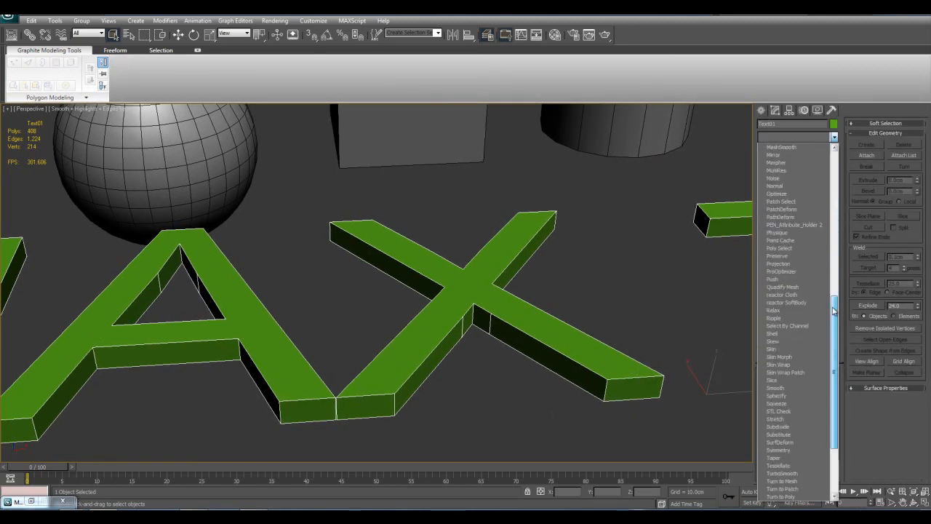
pyautogui.click(791, 288)
pyautogui.moveTo(456, 336); pyautogui.dragTo(504, 337, button='middle')
pyautogui.scroll(-10, 473, 302)
pyautogui.scroll(6, 464, 325)
# Compare the text's mesh with the Quadify Mesh modifier switched off and on
pyautogui.click(764, 287)
pyautogui.scroll(4, 538, 285)
pyautogui.moveTo(538, 285); pyautogui.dragTo(530, 291, button='middle')
pyautogui.click(765, 287)
pyautogui.click(765, 287)
pyautogui.click(765, 288)
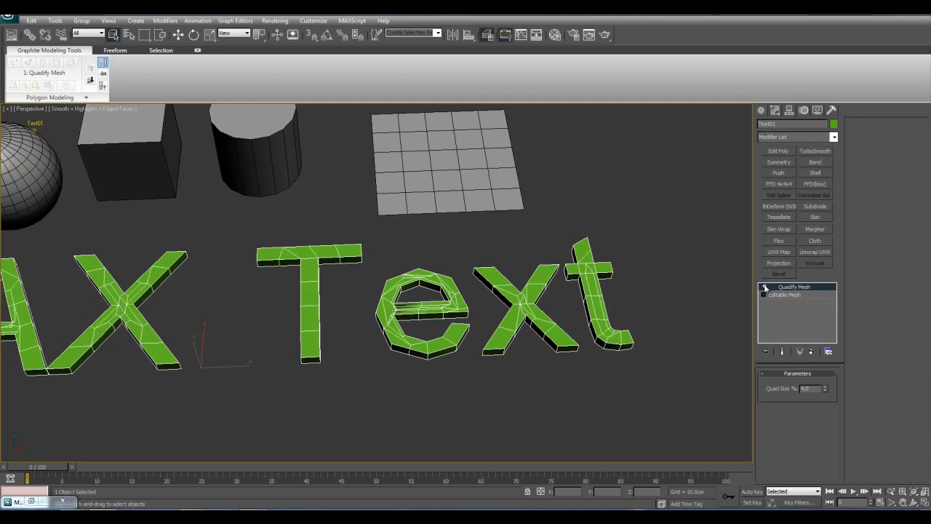
# Examine the quadified faces of the individual letters across the whole text
pyautogui.scroll(4, 574, 305)
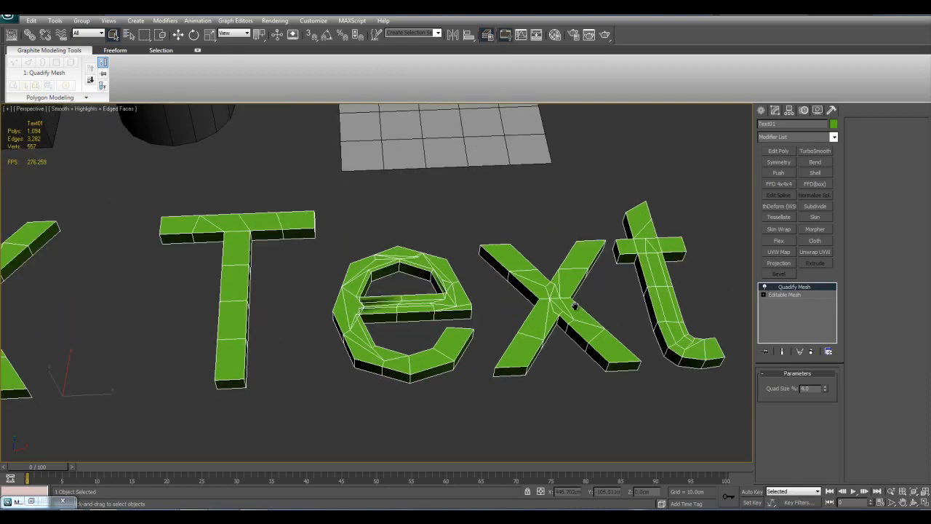
pyautogui.moveTo(574, 305); pyautogui.dragTo(515, 316, button='middle')
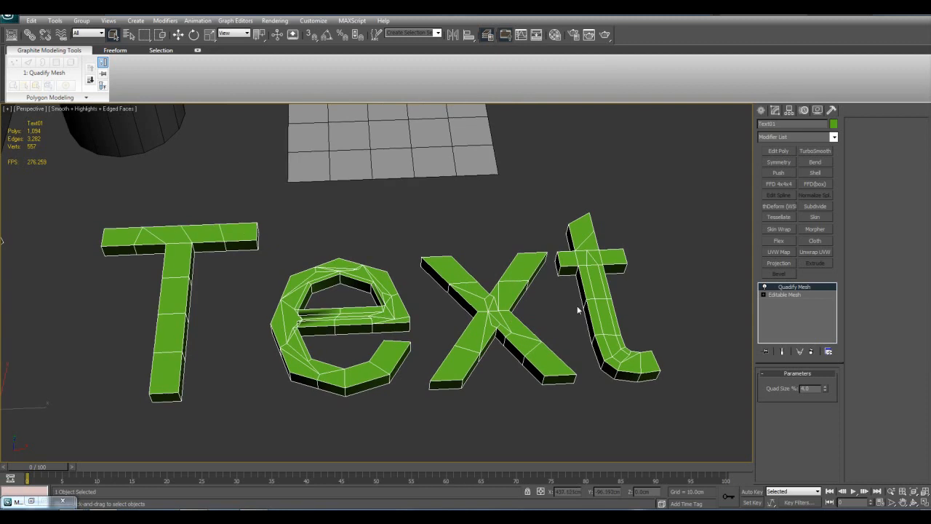
pyautogui.moveTo(637, 311); pyautogui.dragTo(517, 289, button='middle')
pyautogui.scroll(2, 497, 308)
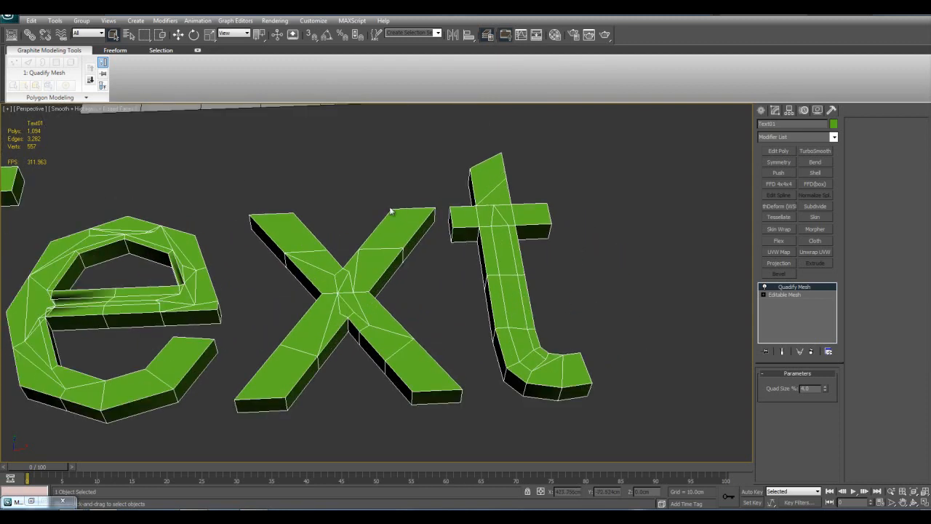
pyautogui.moveTo(121, 278); pyautogui.dragTo(211, 292, button='middle')
pyautogui.moveTo(353, 321); pyautogui.dragTo(669, 326, button='middle')
pyautogui.moveTo(364, 322); pyautogui.dragTo(719, 324, button='middle')
pyautogui.scroll(-3, 465, 317)
pyautogui.moveTo(386, 314); pyautogui.dragTo(459, 317, button='middle')
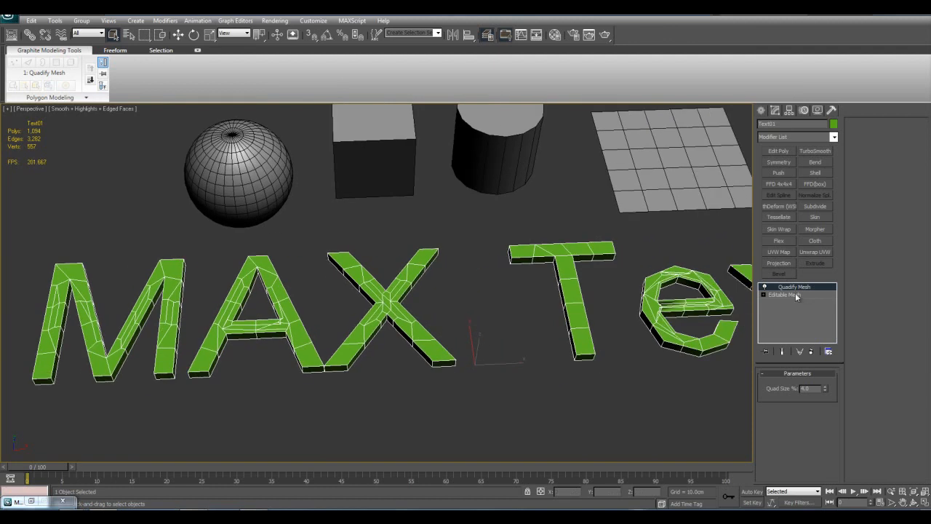
# Delete the text object, keeping the original primitives in the scene
pyautogui.moveTo(603, 270); pyautogui.dragTo(534, 317, button='middle')
pyautogui.press('Delete')
pyautogui.moveTo(574, 288); pyautogui.dragTo(555, 376, button='middle')
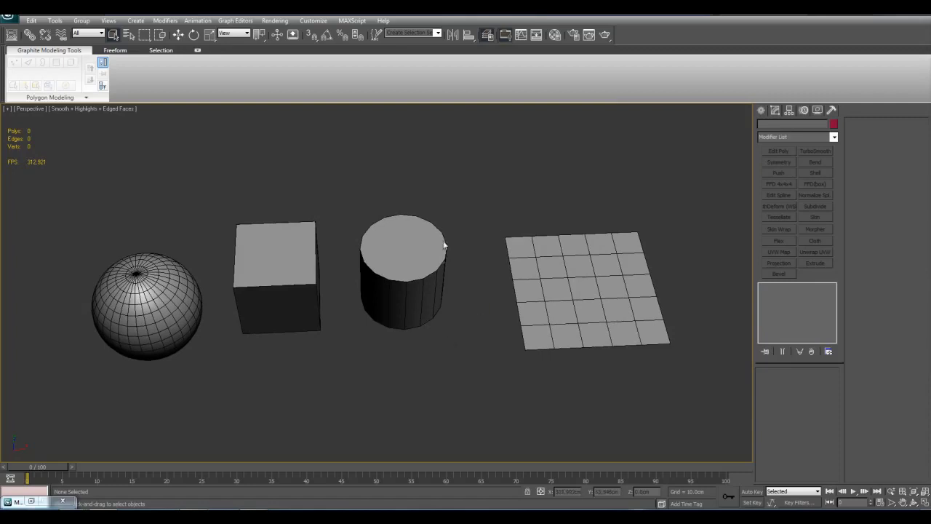
pyautogui.click(640, 258)
pyautogui.press('z')
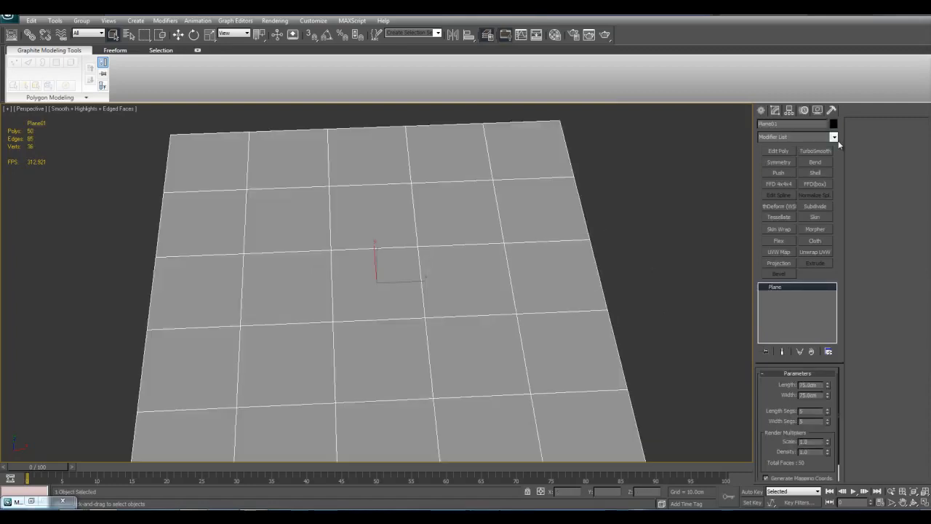
pyautogui.click(834, 137)
pyautogui.moveTo(835, 171); pyautogui.dragTo(833, 265)
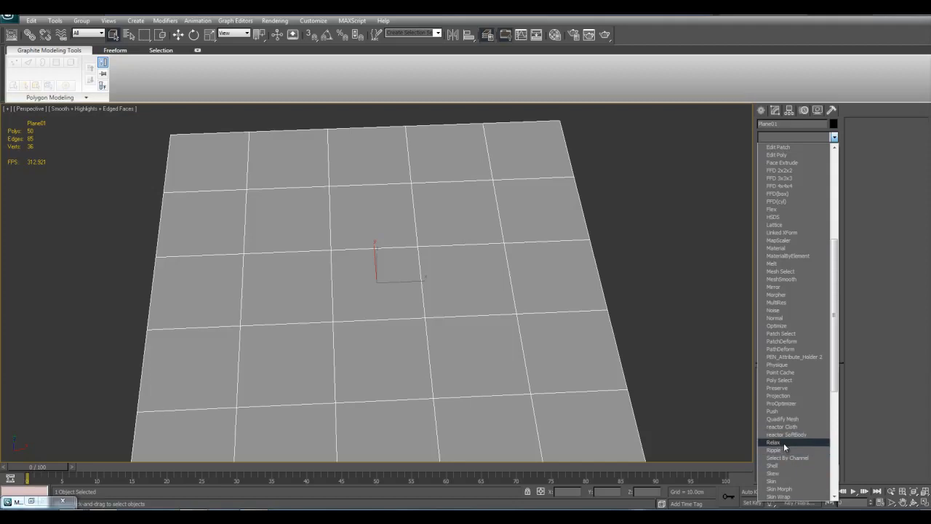
pyautogui.click(691, 408)
pyautogui.moveTo(656, 392); pyautogui.dragTo(665, 393, button='middle')
pyautogui.scroll(-7, 665, 395)
pyautogui.moveTo(600, 385); pyautogui.dragTo(669, 404, button='middle')
pyautogui.press('z')
pyautogui.scroll(-2, 524, 311)
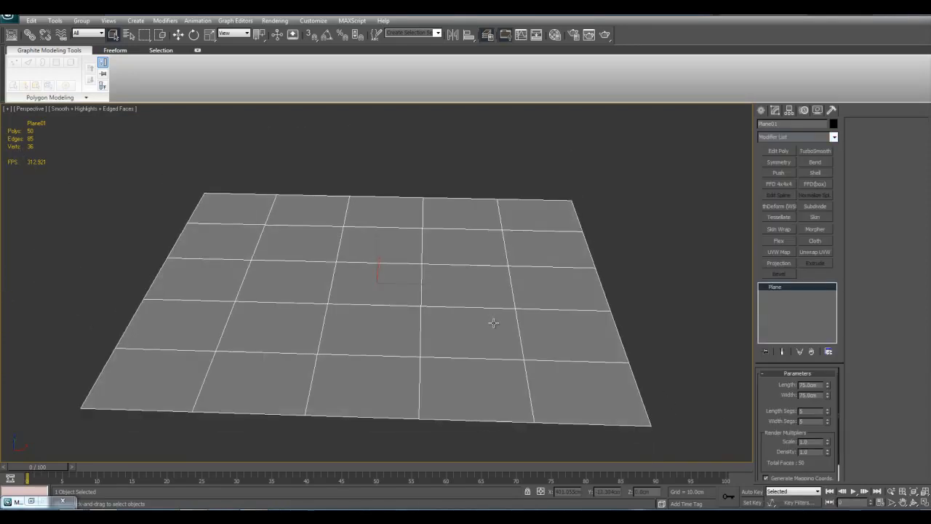
# Set the box's length, width and height segments to 5 each
pyautogui.scroll(-6, 342, 320)
pyautogui.moveTo(354, 322); pyautogui.dragTo(480, 333, button='middle')
pyautogui.scroll(3, 483, 333)
pyautogui.moveTo(229, 244); pyautogui.dragTo(388, 301, button='middle')
pyautogui.click(387, 301)
pyautogui.press('z')
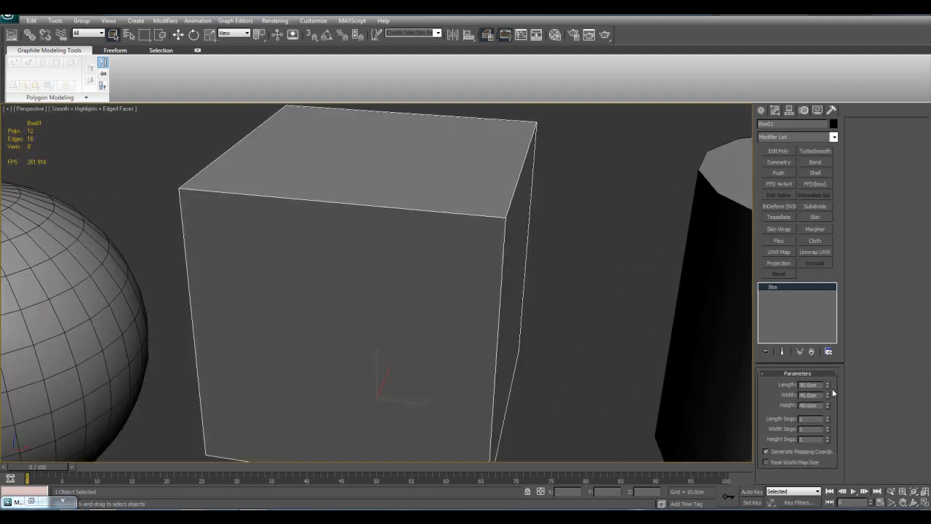
pyautogui.write('5')
pyautogui.press('Tab')
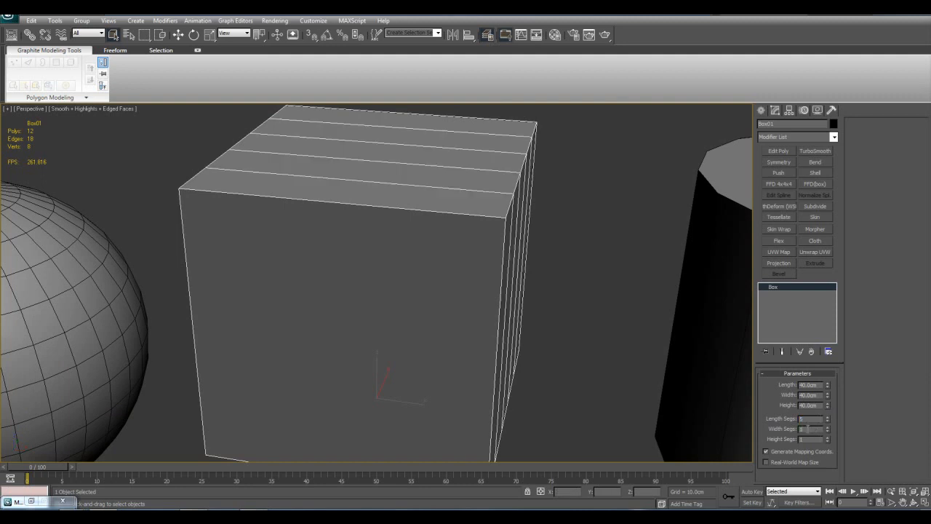
pyautogui.press('Tab')
pyautogui.write('5')
pyautogui.moveTo(477, 346); pyautogui.dragTo(495, 320, button='middle')
pyautogui.press('z')
pyautogui.press('z')
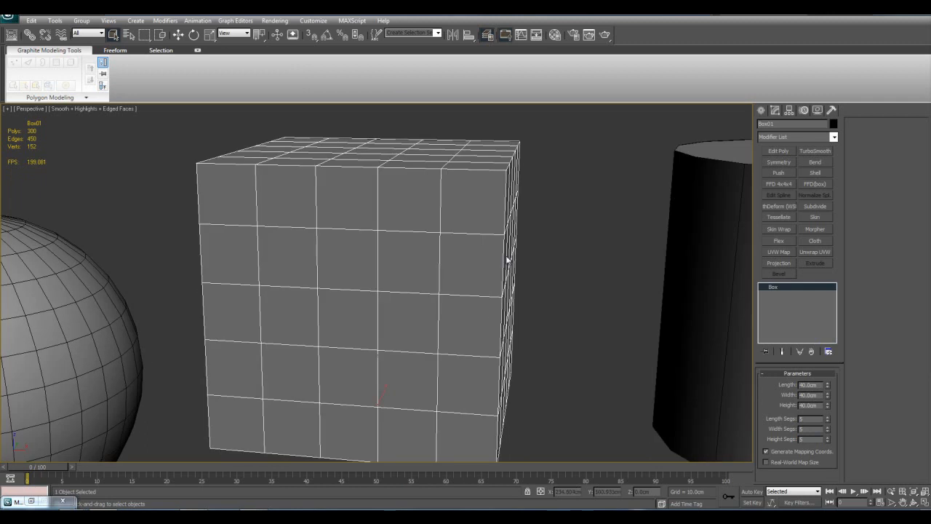
# Apply a Relax modifier to the segmented box
pyautogui.moveTo(531, 250); pyautogui.dragTo(504, 231, button='middle')
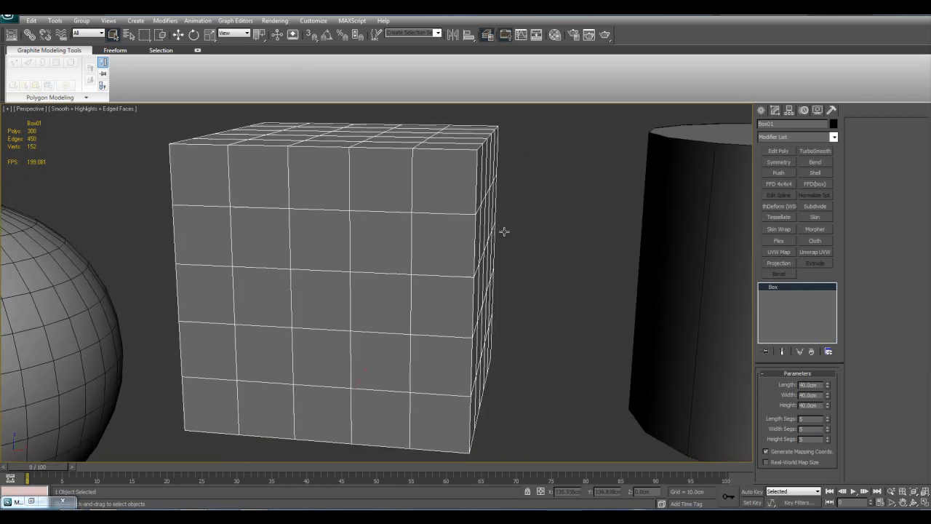
pyautogui.click(834, 137)
pyautogui.moveTo(834, 180); pyautogui.dragTo(838, 325)
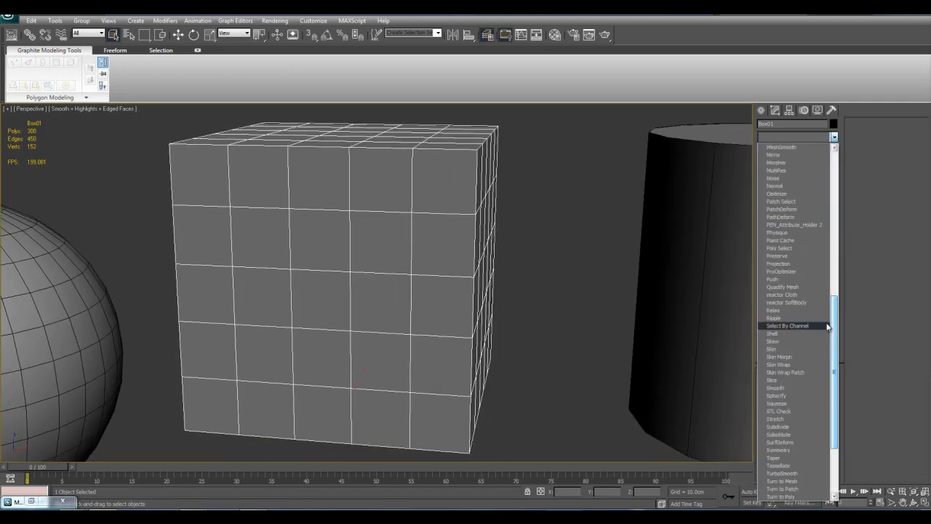
pyautogui.click(772, 309)
pyautogui.scroll(-4, 565, 281)
pyautogui.moveTo(581, 277)
pyautogui.keyDown('alt'); pyautogui.mouseDown(button='middle')
pyautogui.moveTo(551, 280)
pyautogui.moveTo(556, 169)
pyautogui.moveTo(584, 291)
pyautogui.mouseUp(button='middle'); pyautogui.keyUp('alt')
pyautogui.scroll(3, 578, 308)
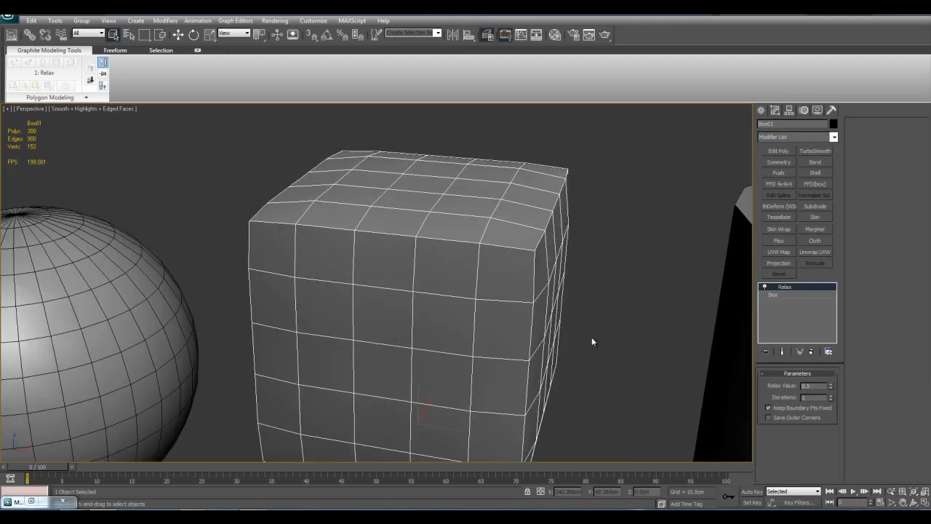
# Set the box's Relax value to 1.0 with 20 iterations
pyautogui.moveTo(586, 364); pyautogui.dragTo(548, 390, button='middle')
pyautogui.moveTo(516, 331); pyautogui.dragTo(561, 269, button='middle')
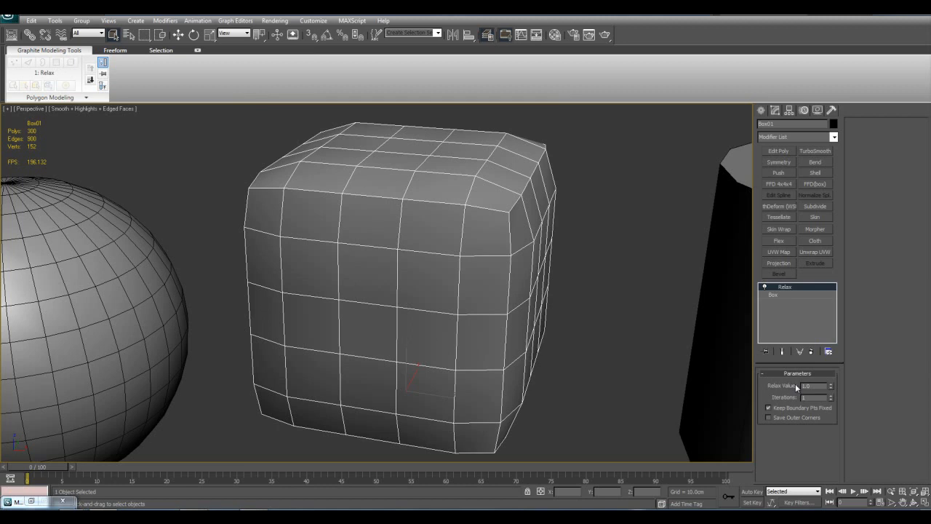
pyautogui.moveTo(828, 396); pyautogui.dragTo(830, 399)
pyautogui.press('z')
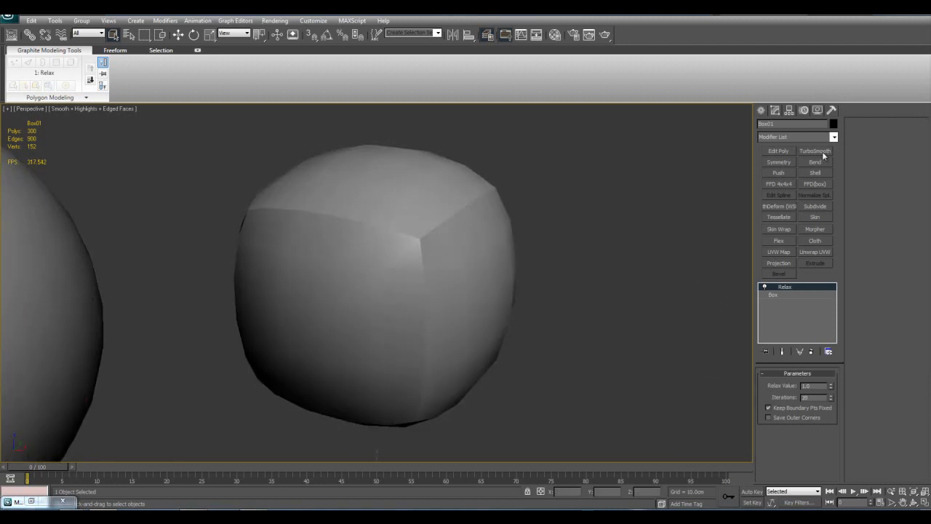
# Add TurboSmooth above Relax and inspect the box with edged faces switched on and off
pyautogui.click(815, 151)
pyautogui.keyDown('alt'); pyautogui.moveTo(560, 323); pyautogui.dragTo(571, 314, button='middle'); pyautogui.keyUp('alt')
pyautogui.press('F4')
pyautogui.keyDown('alt'); pyautogui.moveTo(598, 269); pyautogui.dragTo(564, 302, button='middle'); pyautogui.keyUp('alt')
pyautogui.press('F4')
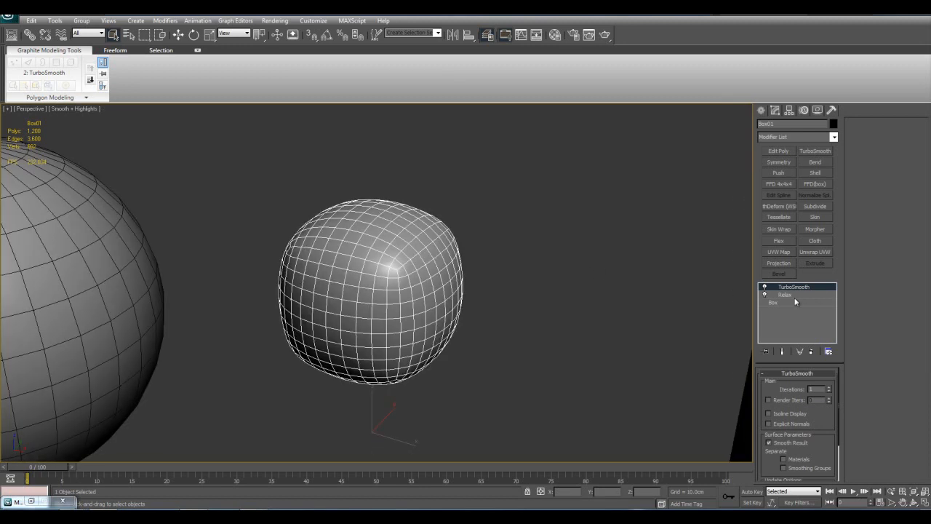
# Delete the TurboSmooth and Relax modifiers from the box
pyautogui.rightClick(789, 299)
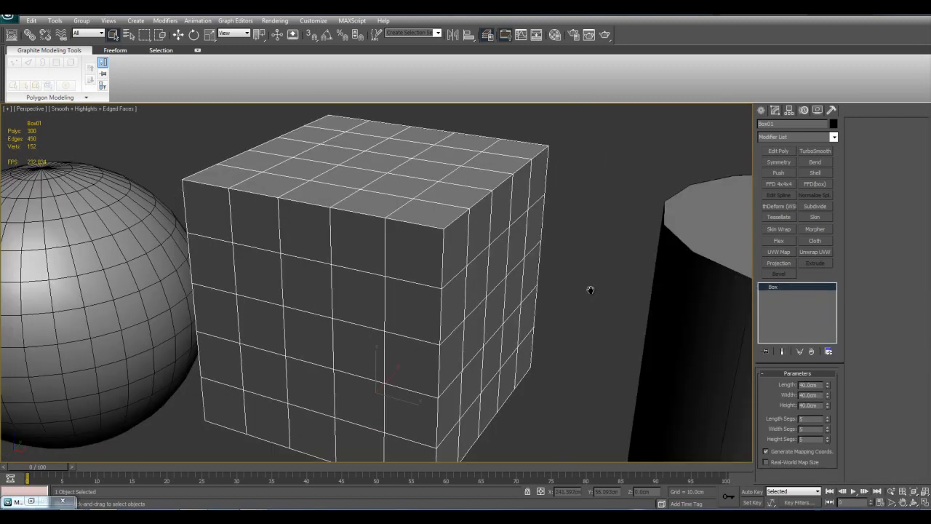
pyautogui.scroll(-3, 547, 303)
pyautogui.scroll(3, 547, 302)
# Add an Edit Poly modifier to the box and select all polygons in its upper part
pyautogui.click(777, 153)
pyautogui.click(775, 288)
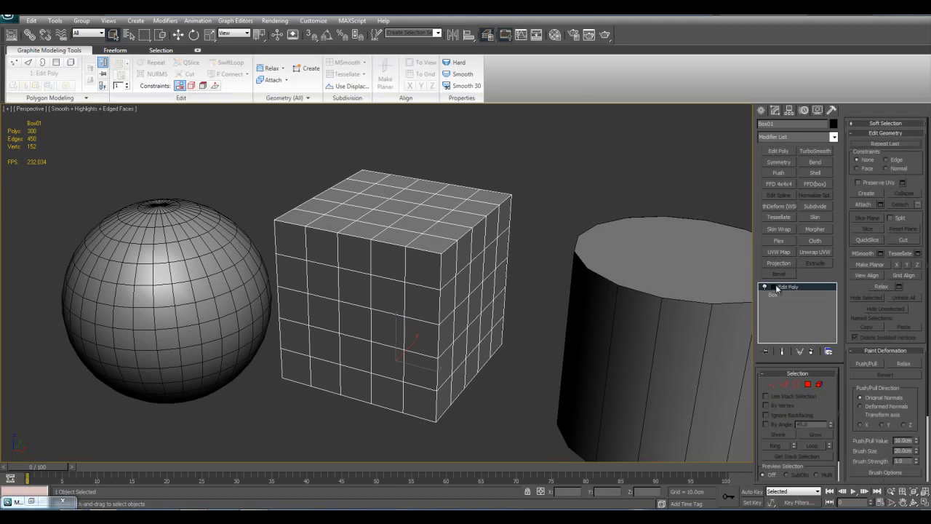
pyautogui.click(791, 320)
pyautogui.hotkey('alt', 'x')
pyautogui.keyDown('alt'); pyautogui.moveTo(395, 260); pyautogui.dragTo(422, 239, button='middle'); pyautogui.keyUp('alt')
pyautogui.moveTo(209, 154); pyautogui.dragTo(550, 250)
pyautogui.press('z')
pyautogui.keyDown('alt'); pyautogui.moveTo(551, 250); pyautogui.dragTo(529, 246, button='middle'); pyautogui.keyUp('alt')
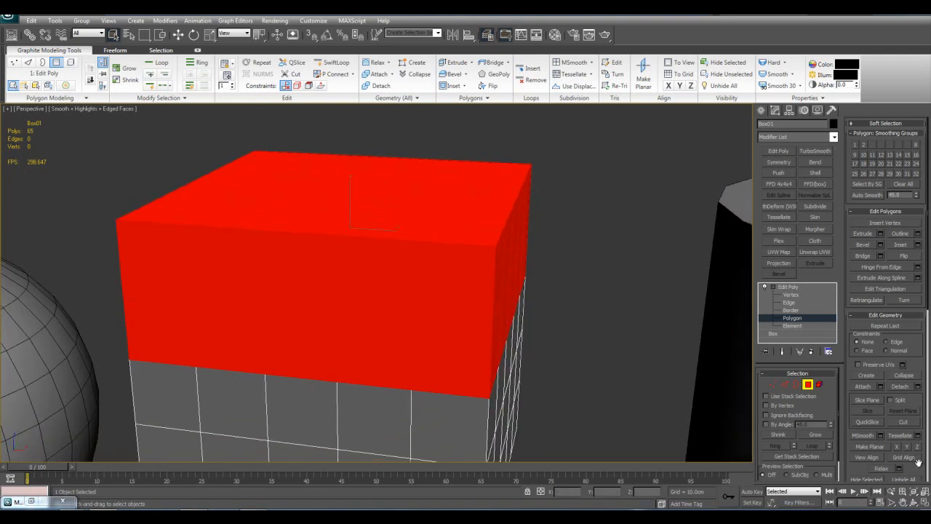
# Relax the selected upper polygons with a higher amount and more iterations, and leave polygon editing
pyautogui.click(899, 469)
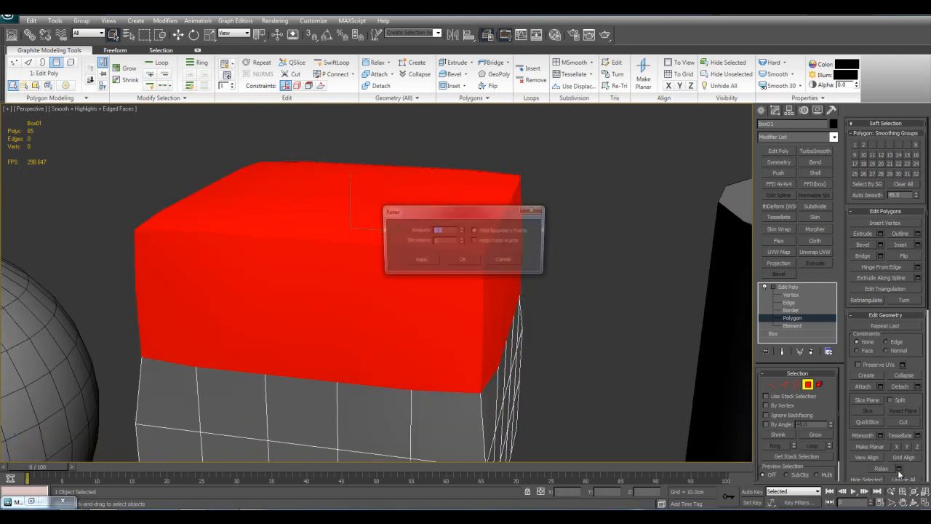
pyautogui.moveTo(461, 230); pyautogui.dragTo(462, 193)
pyautogui.click(462, 240)
pyautogui.click(462, 239)
pyautogui.click(462, 239)
pyautogui.click(462, 239)
pyautogui.click(467, 260)
pyautogui.press('4')
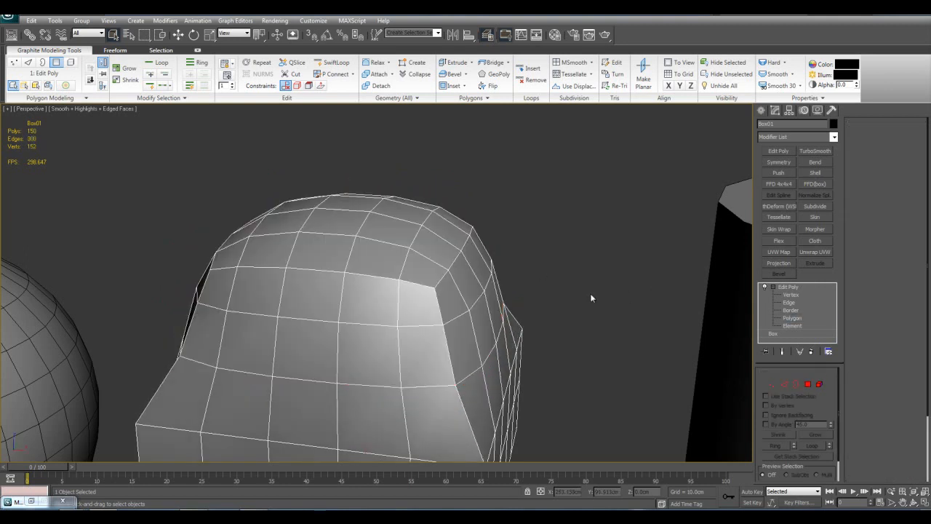
# Add TurboSmooth to the partly relaxed box and view it without edged faces
pyautogui.scroll(-5, 523, 265)
pyautogui.press('F4')
pyautogui.click(814, 150)
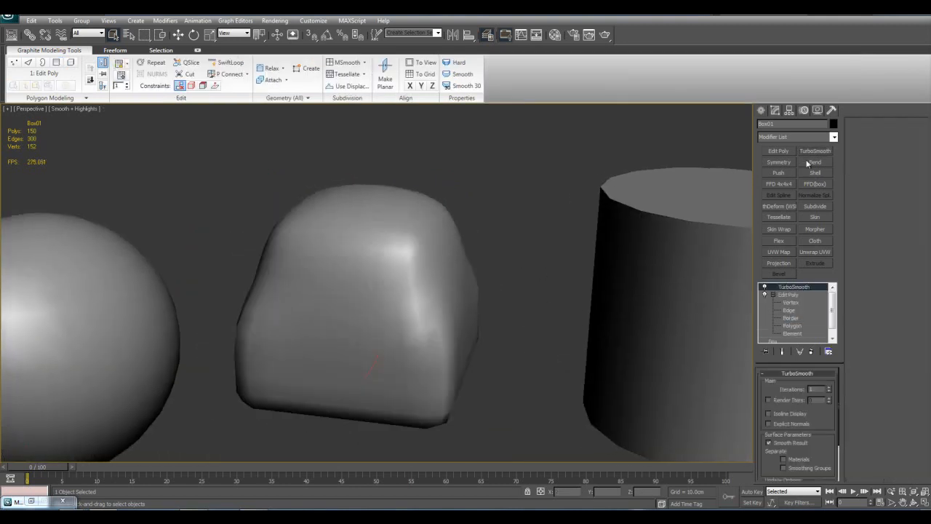
# Delete the TurboSmooth and Edit Poly modifiers from the box
pyautogui.rightClick(790, 298)
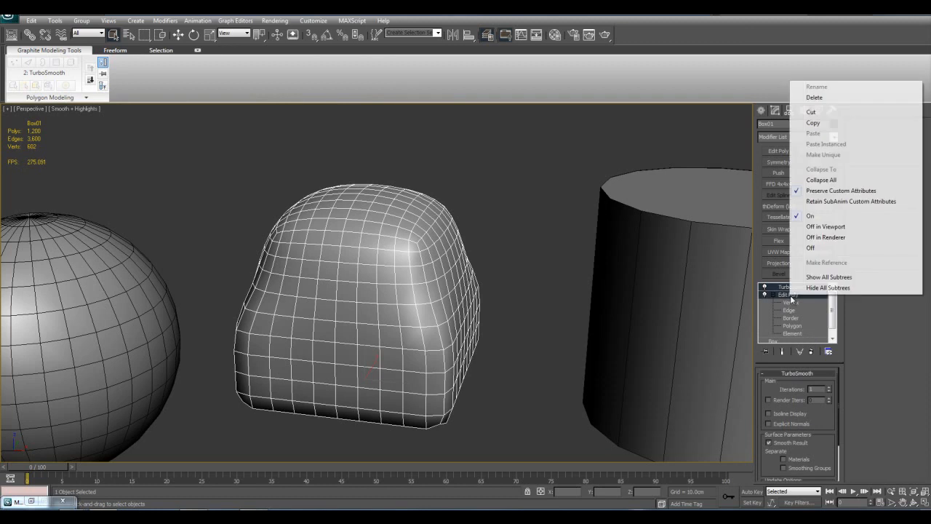
pyautogui.click(815, 91)
pyautogui.moveTo(620, 294); pyautogui.dragTo(464, 272, button='middle')
pyautogui.scroll(-4, 464, 272)
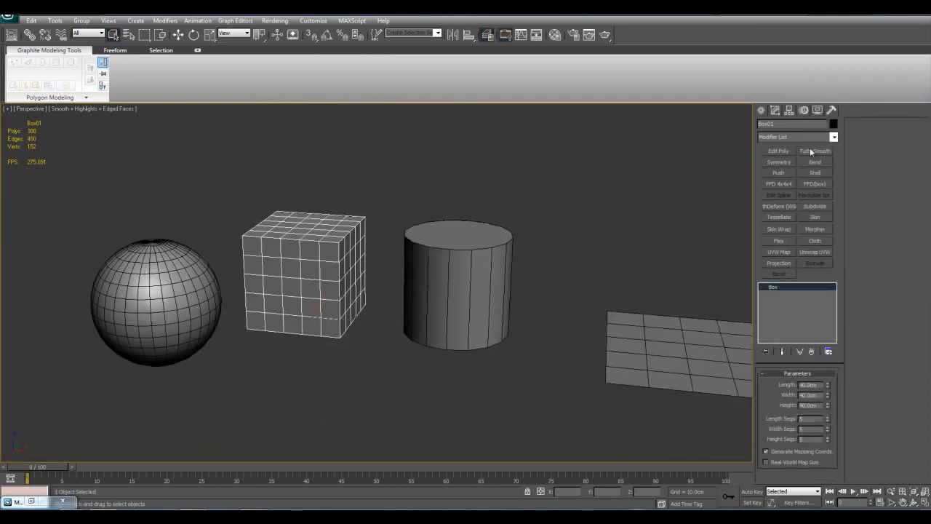
# Select the plane and set its length and width segments to 25 each
pyautogui.click(835, 137)
pyautogui.scroll(-10, 824, 276)
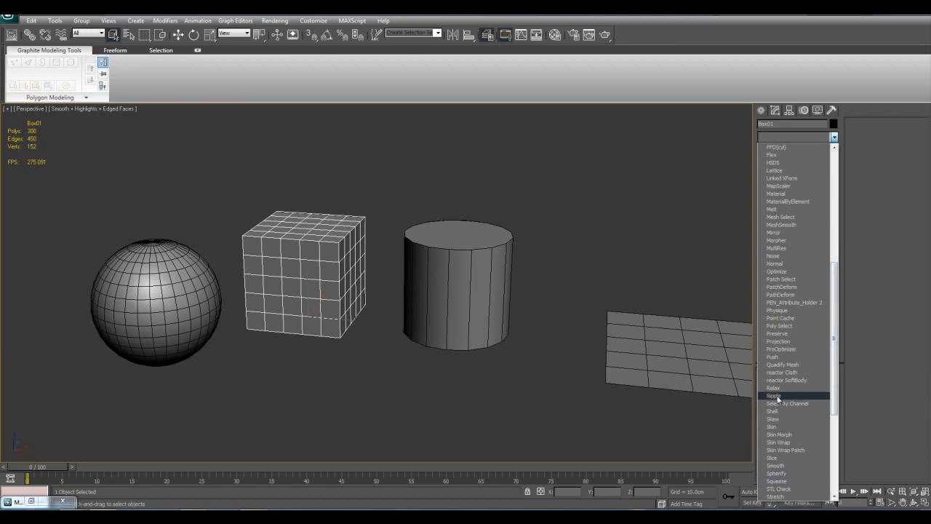
pyautogui.click(677, 355)
pyautogui.click(673, 358)
pyautogui.press('z')
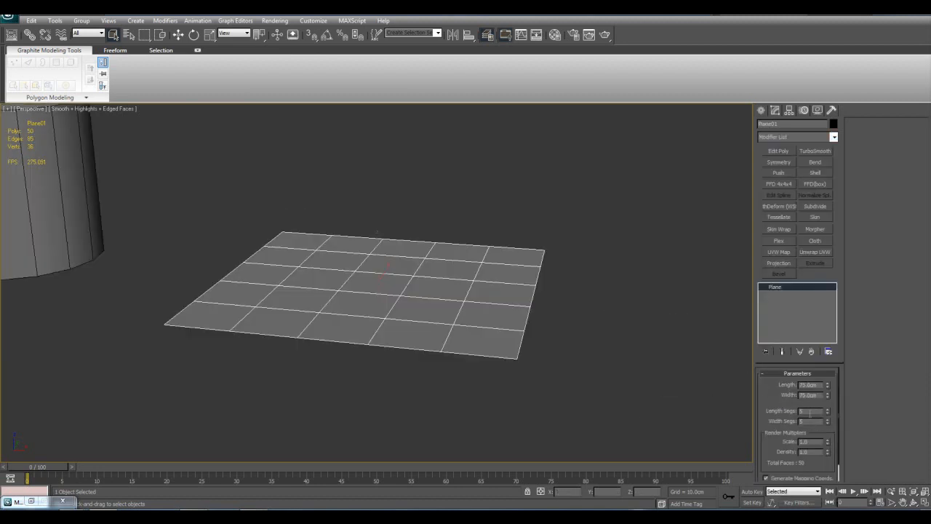
pyautogui.doubleClick(814, 422)
pyautogui.write('25')
pyautogui.moveTo(422, 291); pyautogui.dragTo(494, 318, button='middle')
pyautogui.press('z')
pyautogui.keyDown('alt'); pyautogui.moveTo(582, 320); pyautogui.dragTo(637, 387, button='middle'); pyautogui.keyUp('alt')
pyautogui.scroll(3, 578, 326)
pyautogui.scroll(2, 637, 387)
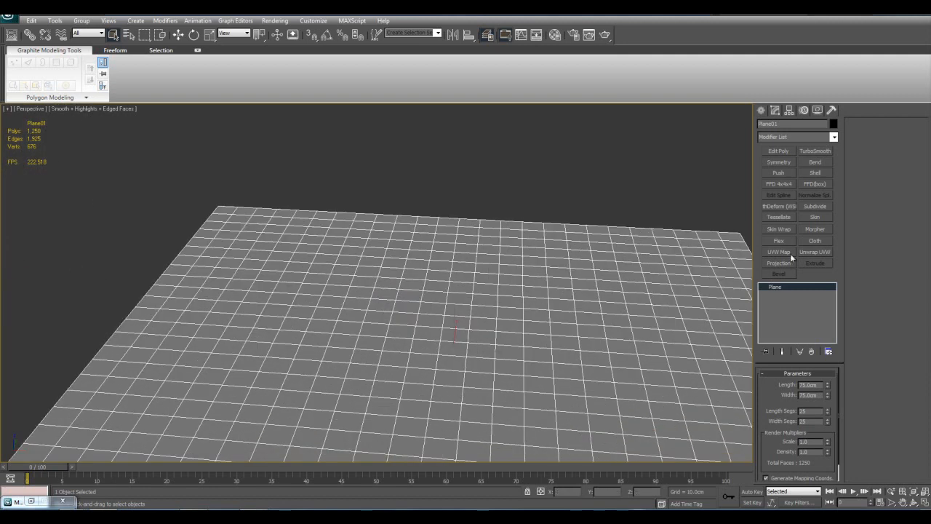
# Apply a Ripple modifier to the plane and display it without edged faces
pyautogui.click(834, 136)
pyautogui.scroll(-10, 800, 328)
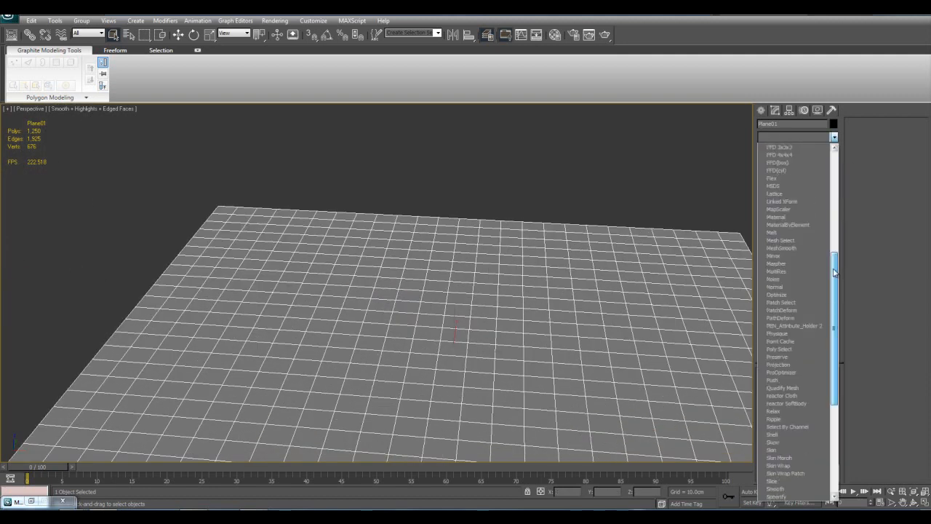
pyautogui.click(794, 387)
pyautogui.scroll(-3, 594, 351)
pyautogui.press('F4')
pyautogui.moveTo(594, 351); pyautogui.dragTo(573, 325, button='middle')
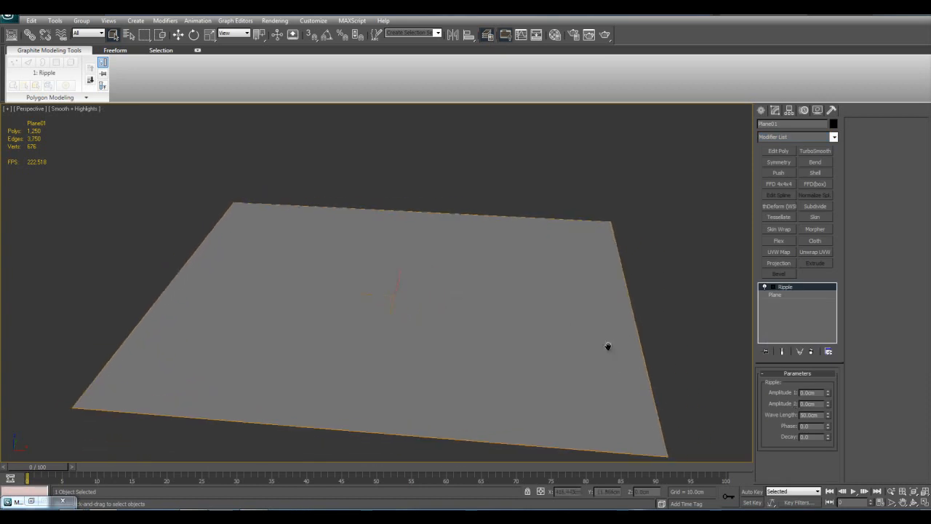
pyautogui.moveTo(710, 382); pyautogui.dragTo(721, 411, button='middle')
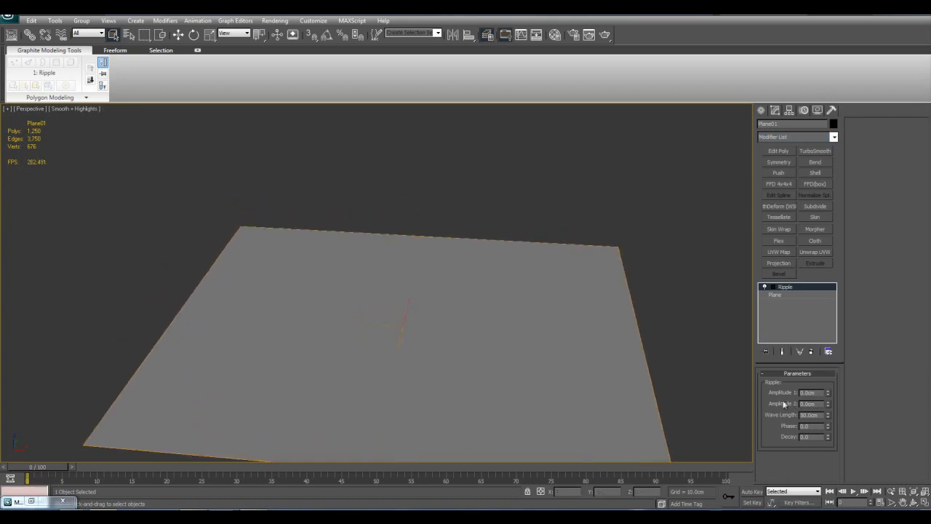
pyautogui.moveTo(687, 355); pyautogui.dragTo(682, 344, button='middle')
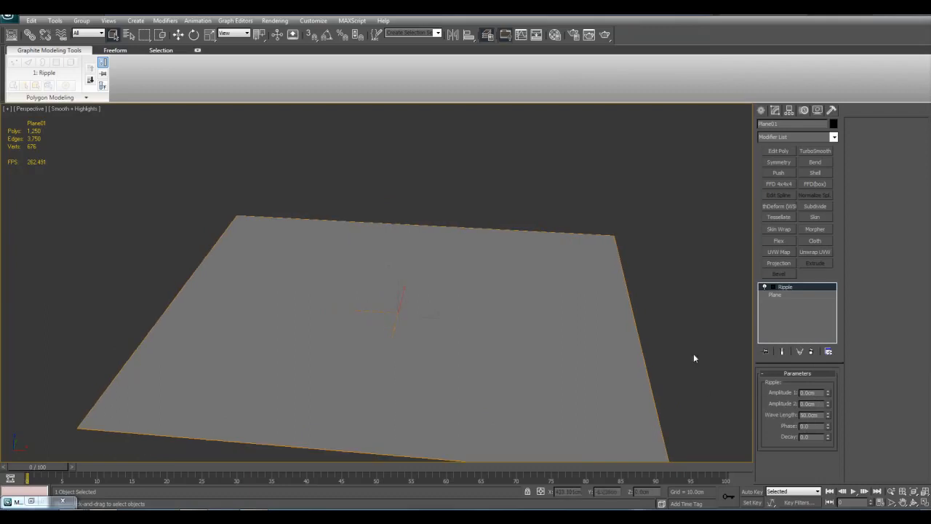
# Raise the ripple's Amplitude 1 to 6.9 cm and inspect the deformed plane
pyautogui.moveTo(830, 395); pyautogui.dragTo(794, 66)
pyautogui.press('F4')
pyautogui.moveTo(537, 252); pyautogui.dragTo(582, 232, button='middle')
pyautogui.press('F4')
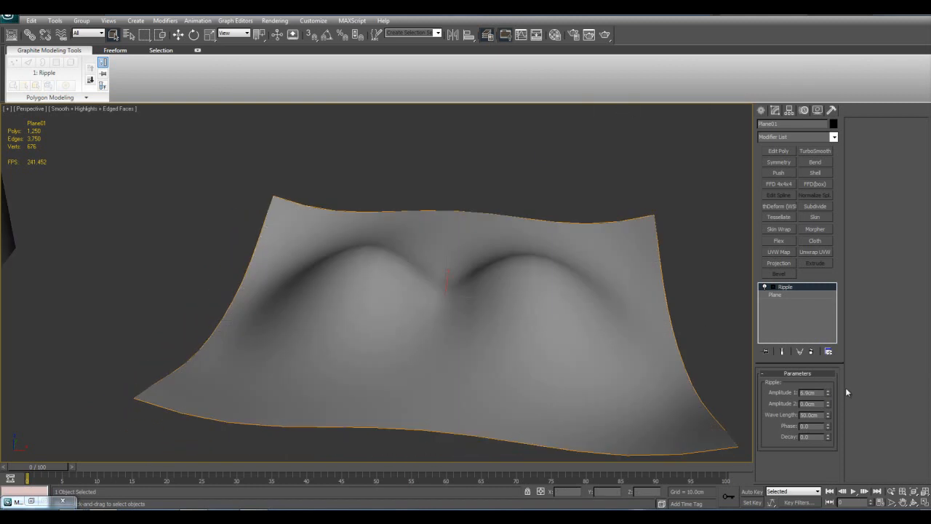
# Raise the ripple's Amplitude 2 to about 6.36 cm and shorten its wave length to about 21 cm
pyautogui.moveTo(827, 403); pyautogui.dragTo(822, 91)
pyautogui.press('F4')
pyautogui.press('F4')
pyautogui.press('F4')
pyautogui.moveTo(827, 414); pyautogui.dragTo(828, 442)
pyautogui.press('F4')
# Increase the base plane's length and width segments to 75 each and return to the Ripple modifier
pyautogui.click(775, 295)
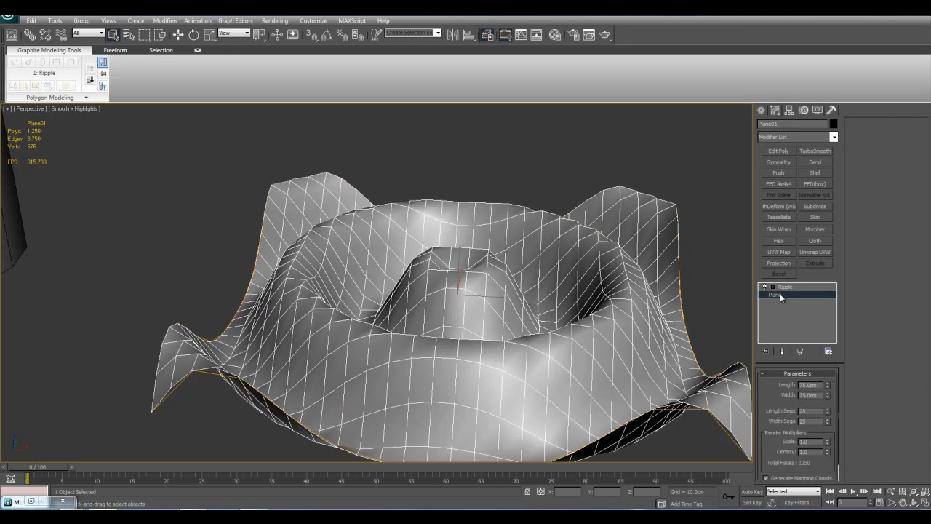
pyautogui.moveTo(814, 413); pyautogui.dragTo(722, 393)
pyautogui.write('75')
pyautogui.moveTo(814, 421); pyautogui.dragTo(572, 364)
pyautogui.write('75')
pyautogui.moveTo(573, 364); pyautogui.dragTo(569, 357, button='middle')
pyautogui.press('F4')
pyautogui.click(808, 288)
pyautogui.moveTo(584, 282); pyautogui.dragTo(576, 303, button='middle')
pyautogui.scroll(-4, 585, 295)
pyautogui.scroll(2, 582, 294)
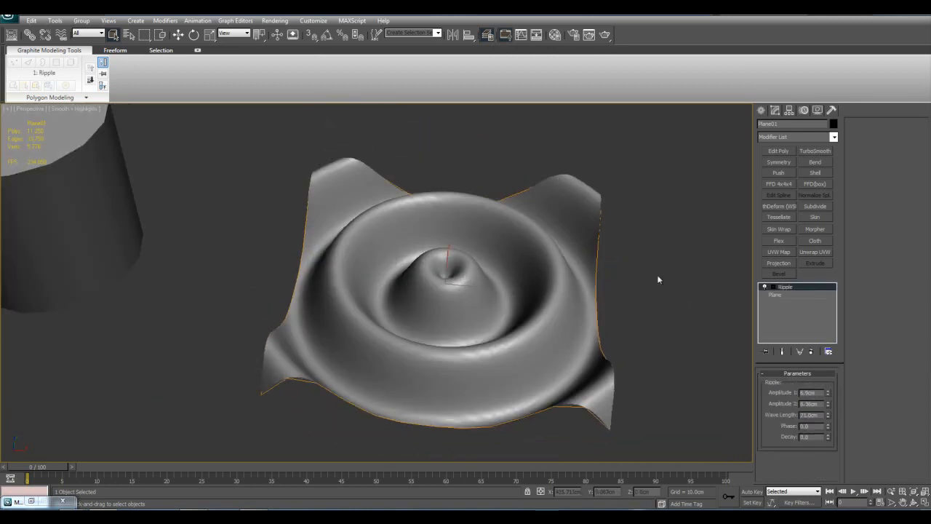
# Shorten the ripple's wave length to about 10 cm and set both amplitudes to 2 cm
pyautogui.moveTo(827, 393)
pyautogui.mouseDown()
pyautogui.moveTo(823, 444)
pyautogui.moveTo(830, 399)
pyautogui.mouseUp()
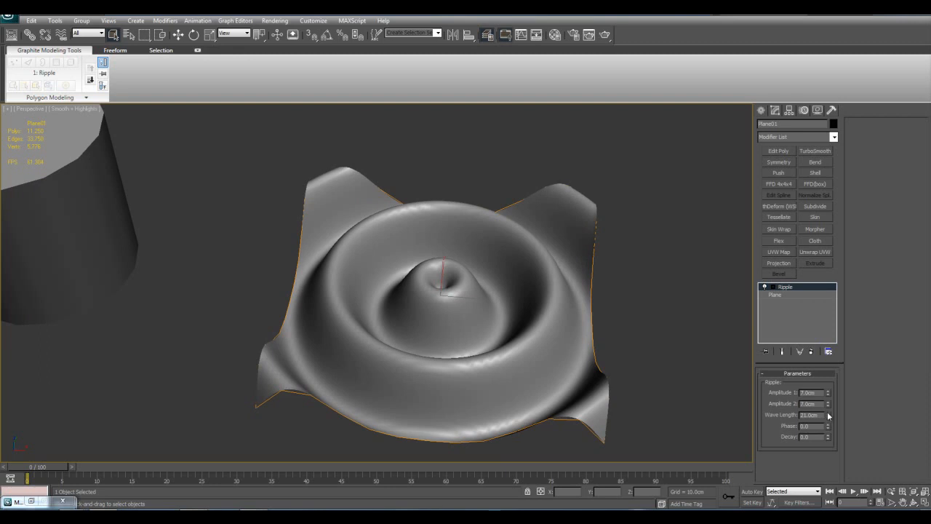
pyautogui.moveTo(828, 415); pyautogui.dragTo(828, 441)
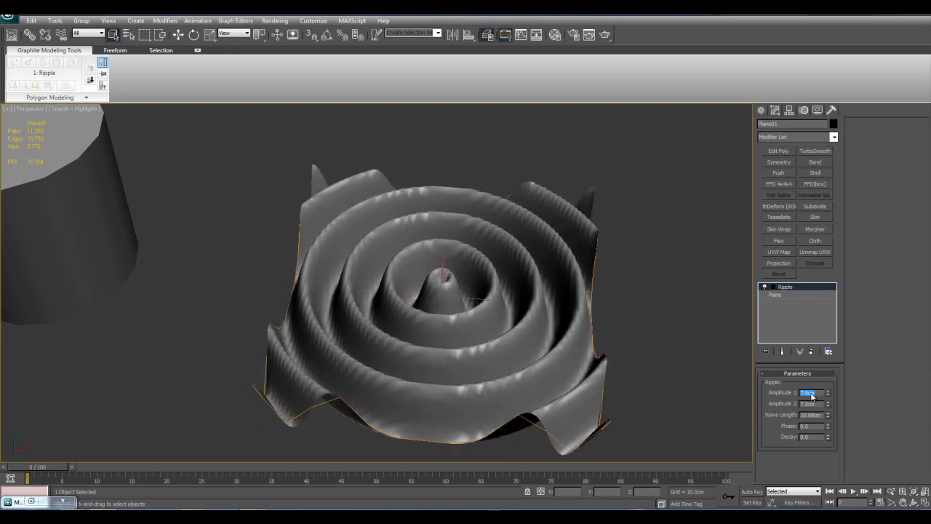
pyautogui.write('2')
pyautogui.press('Tab')
pyautogui.write('2')
pyautogui.press('Return')
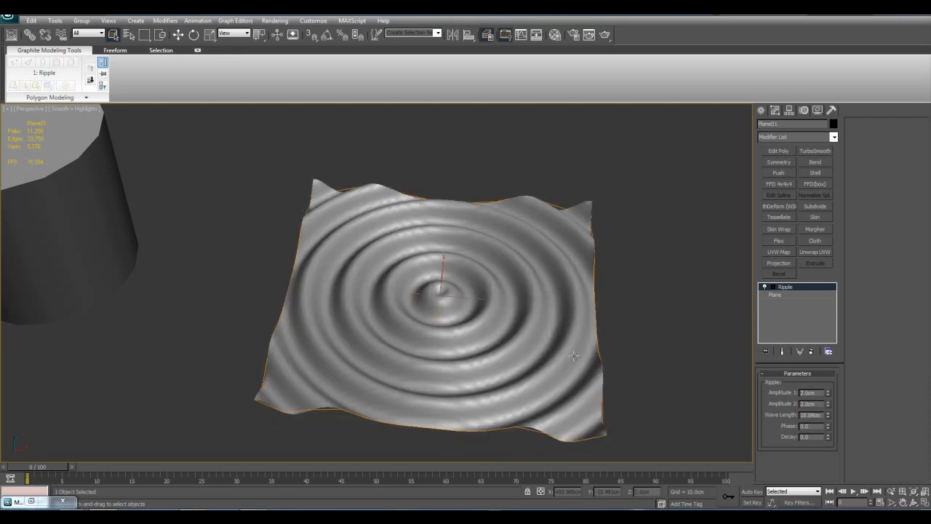
# Inspect the rippled plane while it is deselected, and select it again
pyautogui.click(630, 356)
pyautogui.scroll(-5, 509, 320)
pyautogui.scroll(4, 458, 305)
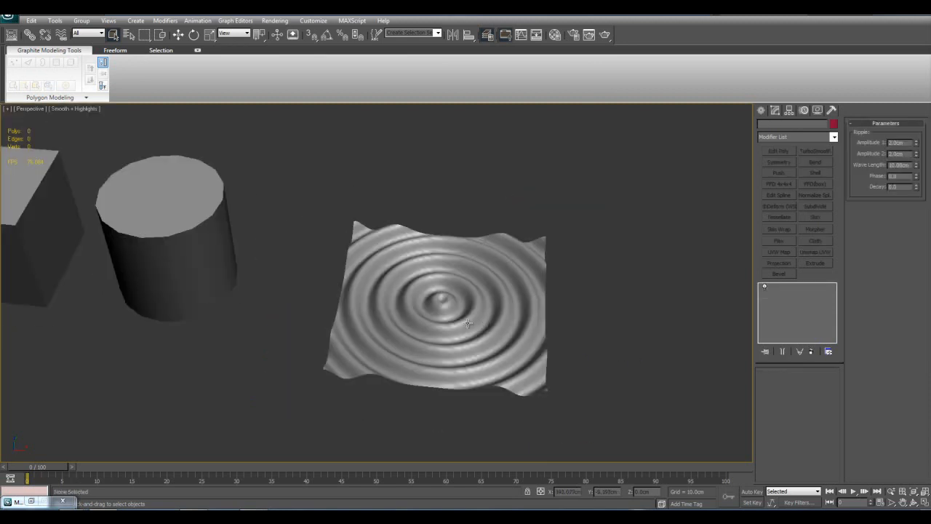
pyautogui.click(468, 323)
pyautogui.scroll(3, 481, 322)
pyautogui.press('F4')
pyautogui.moveTo(545, 339); pyautogui.dragTo(576, 367, button='middle')
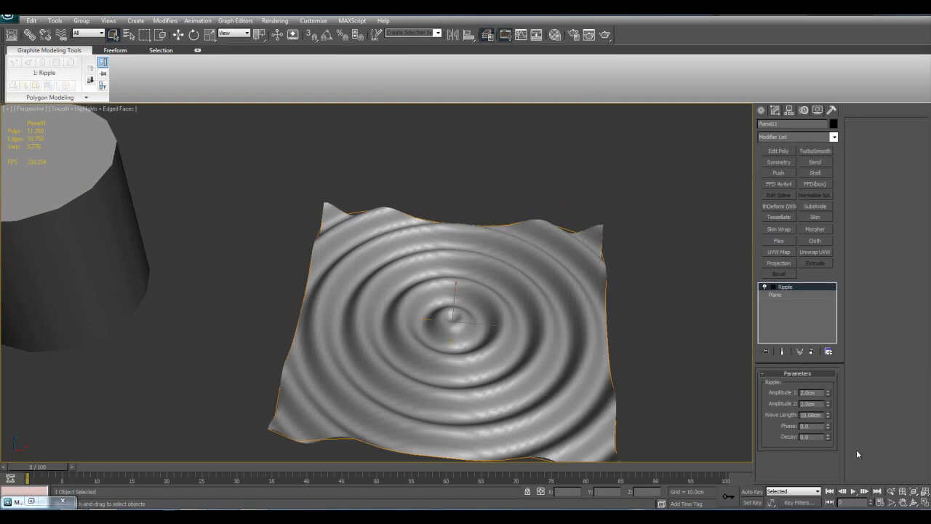
# Try out the ripple's phase and increase its wave length to about 17.5 cm
pyautogui.moveTo(827, 429); pyautogui.dragTo(832, 377)
pyautogui.rightClick(831, 413)
pyautogui.moveTo(473, 332); pyautogui.dragTo(475, 331, button='middle')
# Turn on Auto Key and key a higher ripple phase at frame 100
pyautogui.click(751, 492)
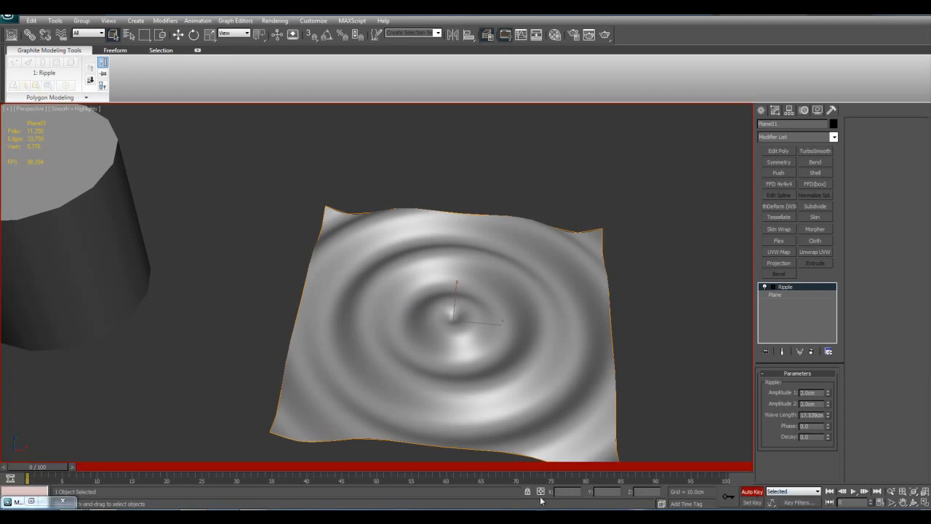
pyautogui.moveTo(63, 469); pyautogui.dragTo(727, 467)
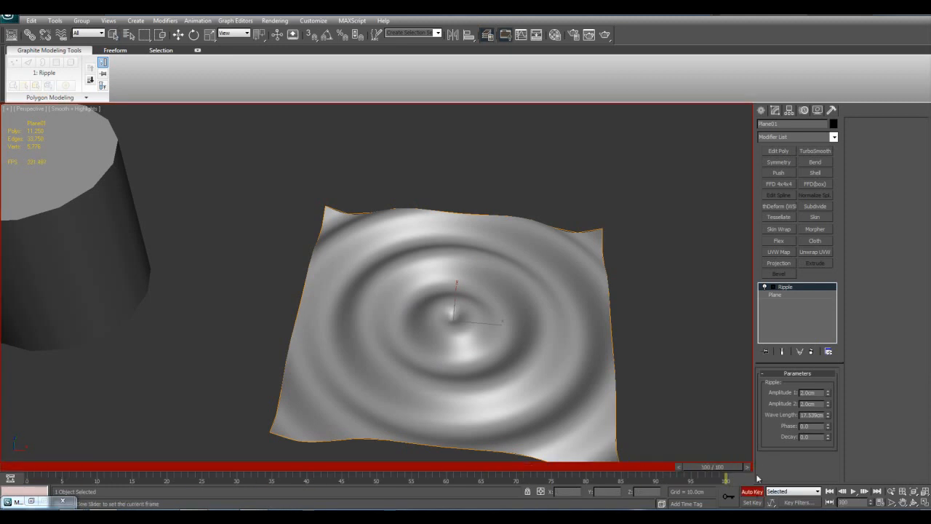
pyautogui.moveTo(830, 426); pyautogui.dragTo(833, 421)
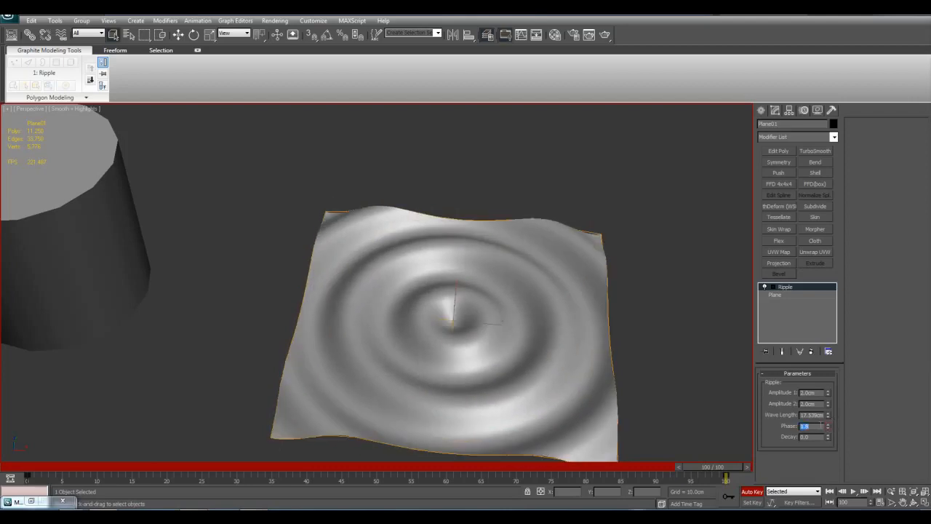
pyautogui.write('0')
pyautogui.press('Return')
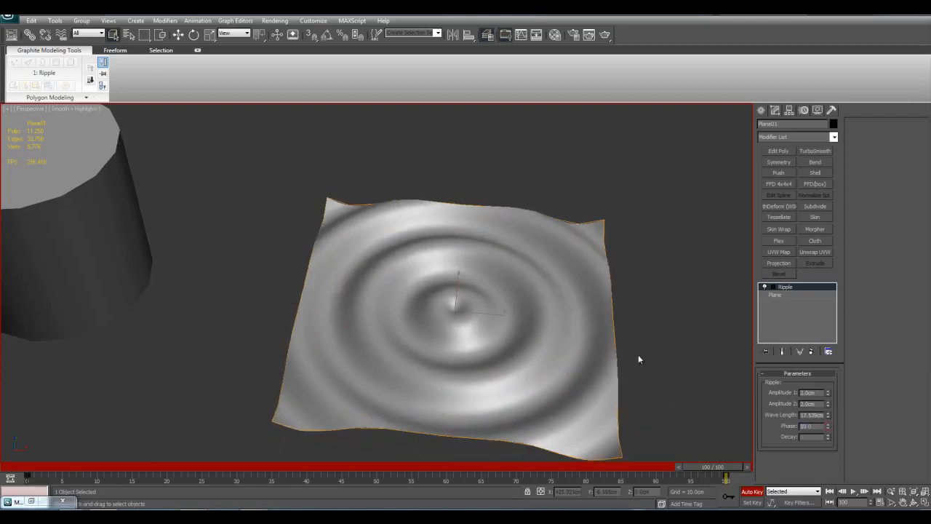
# Turn off Auto Key and return the animation to frame 0
pyautogui.click(752, 492)
pyautogui.click(832, 493)
pyautogui.moveTo(572, 386); pyautogui.dragTo(576, 407, button='middle')
pyautogui.scroll(-3, 578, 389)
pyautogui.scroll(3, 576, 407)
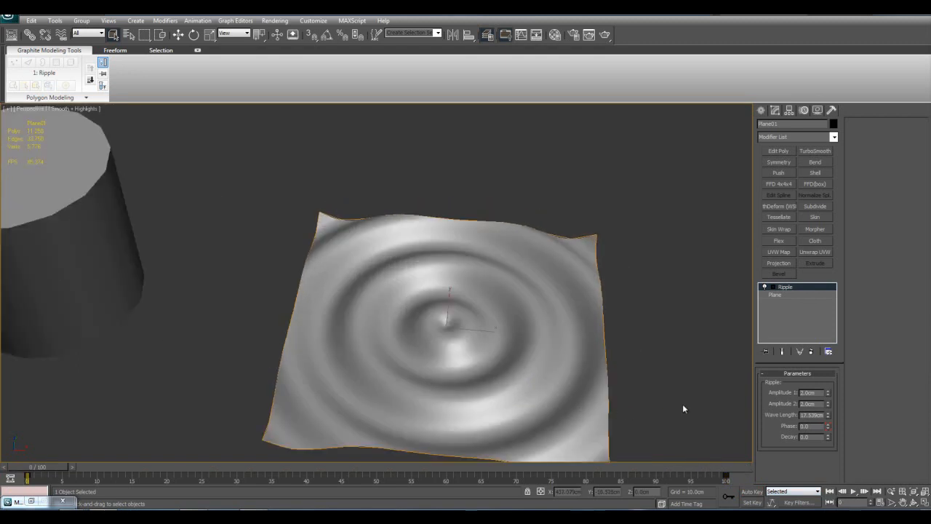
# Play the ripple animation with the plane deselected, stop it and examine the mesh with edged faces
pyautogui.click(658, 411)
pyautogui.moveTo(658, 411); pyautogui.dragTo(660, 356, button='middle')
pyautogui.click(852, 493)
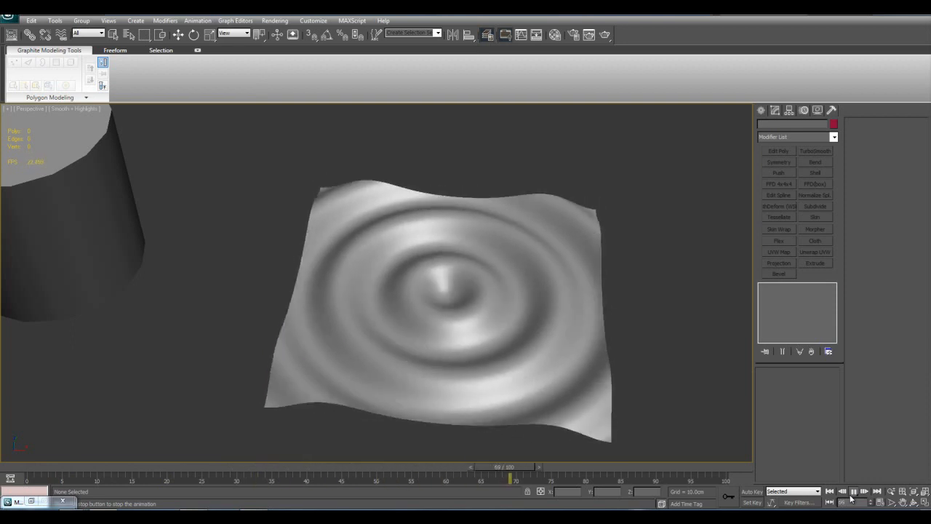
pyautogui.click(853, 495)
pyautogui.press('F4')
pyautogui.scroll(-3, 569, 365)
pyautogui.moveTo(587, 369)
pyautogui.mouseDown(button='middle')
pyautogui.moveTo(600, 371)
pyautogui.moveTo(584, 360)
pyautogui.mouseUp(button='middle')
pyautogui.scroll(3, 582, 357)
pyautogui.scroll(3, 582, 357)
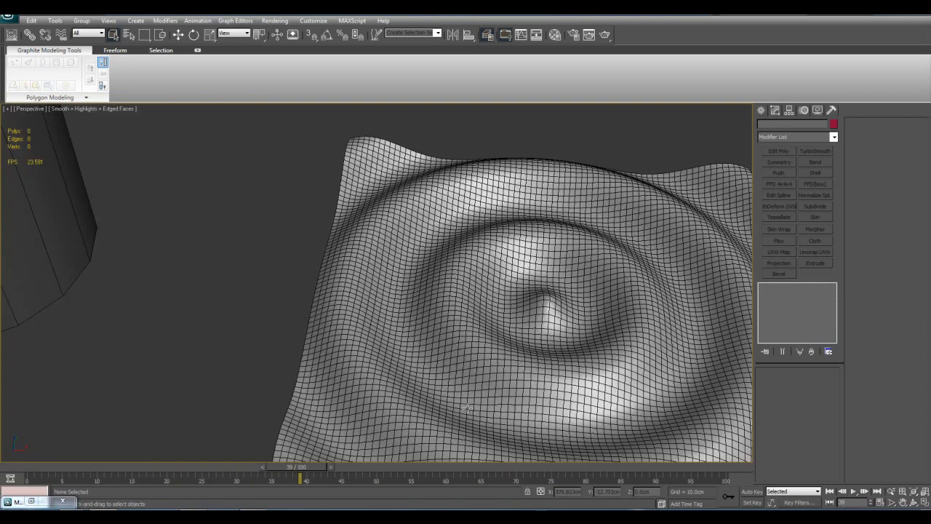
pyautogui.press('F4')
# Return to frame 0, show edged faces and select the rippled plane
pyautogui.moveTo(313, 469); pyautogui.dragTo(27, 467)
pyautogui.scroll(-4, 295, 415)
pyautogui.press('F4')
pyautogui.click(466, 342)
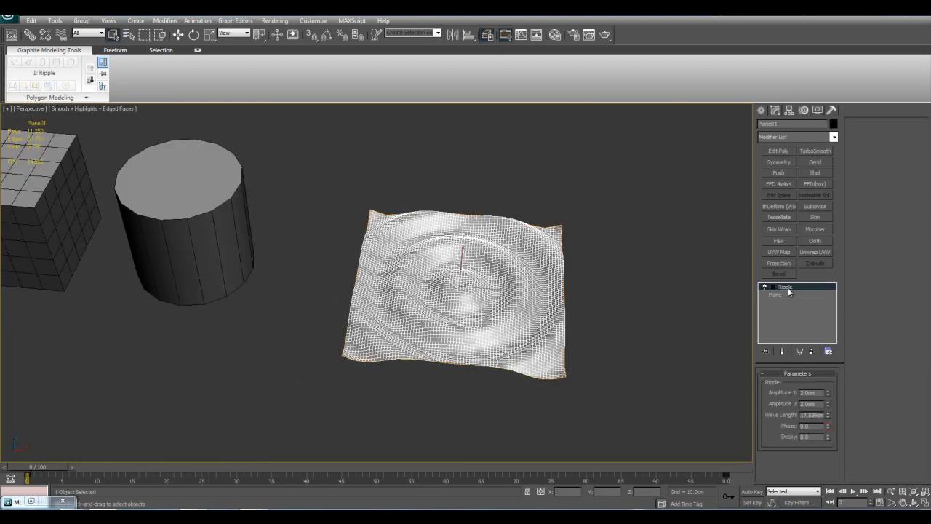